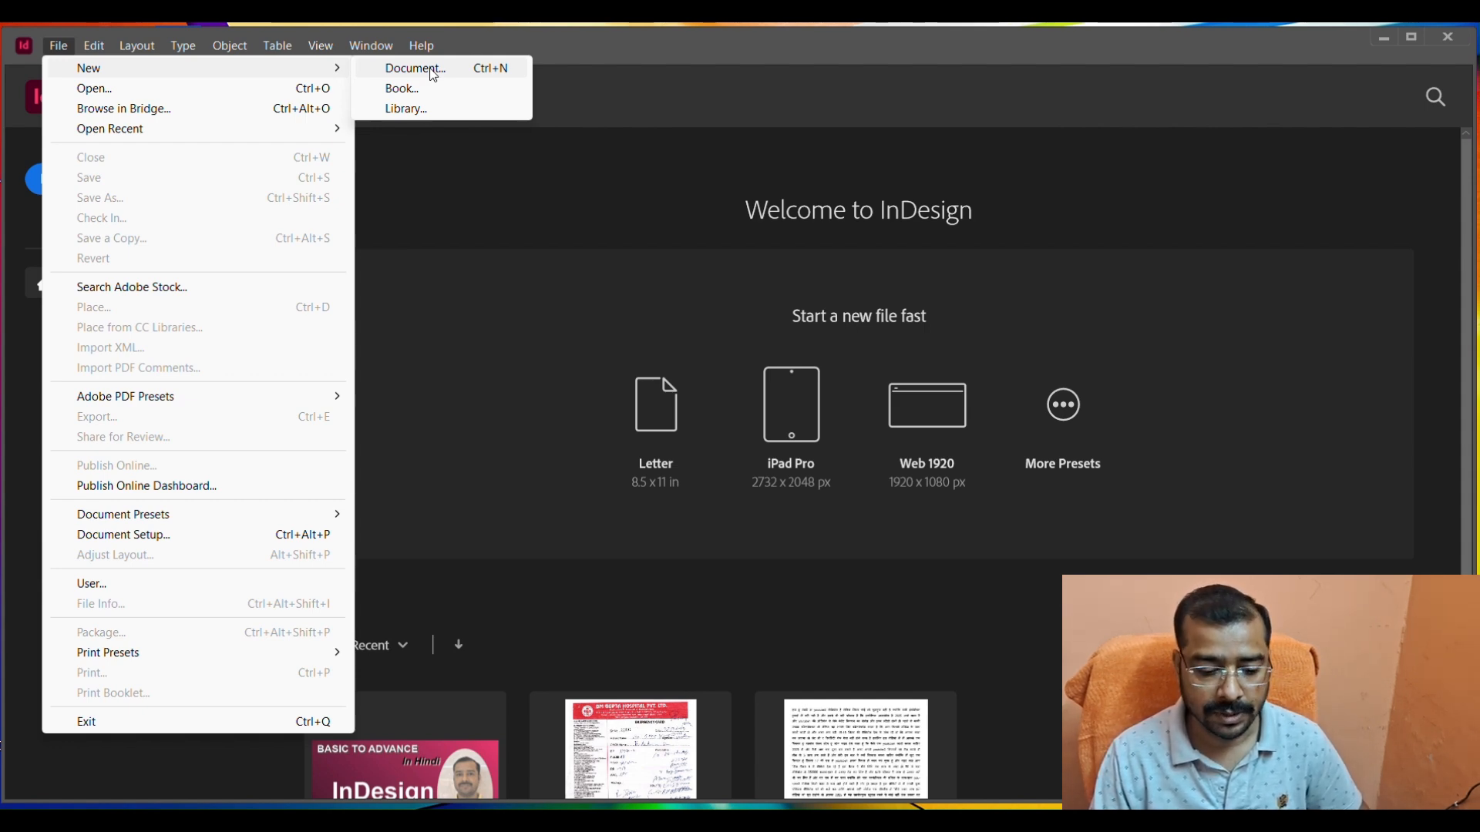
Create a new one-page portrait document, 51p0 wide by 66p0 high.
click(434, 74)
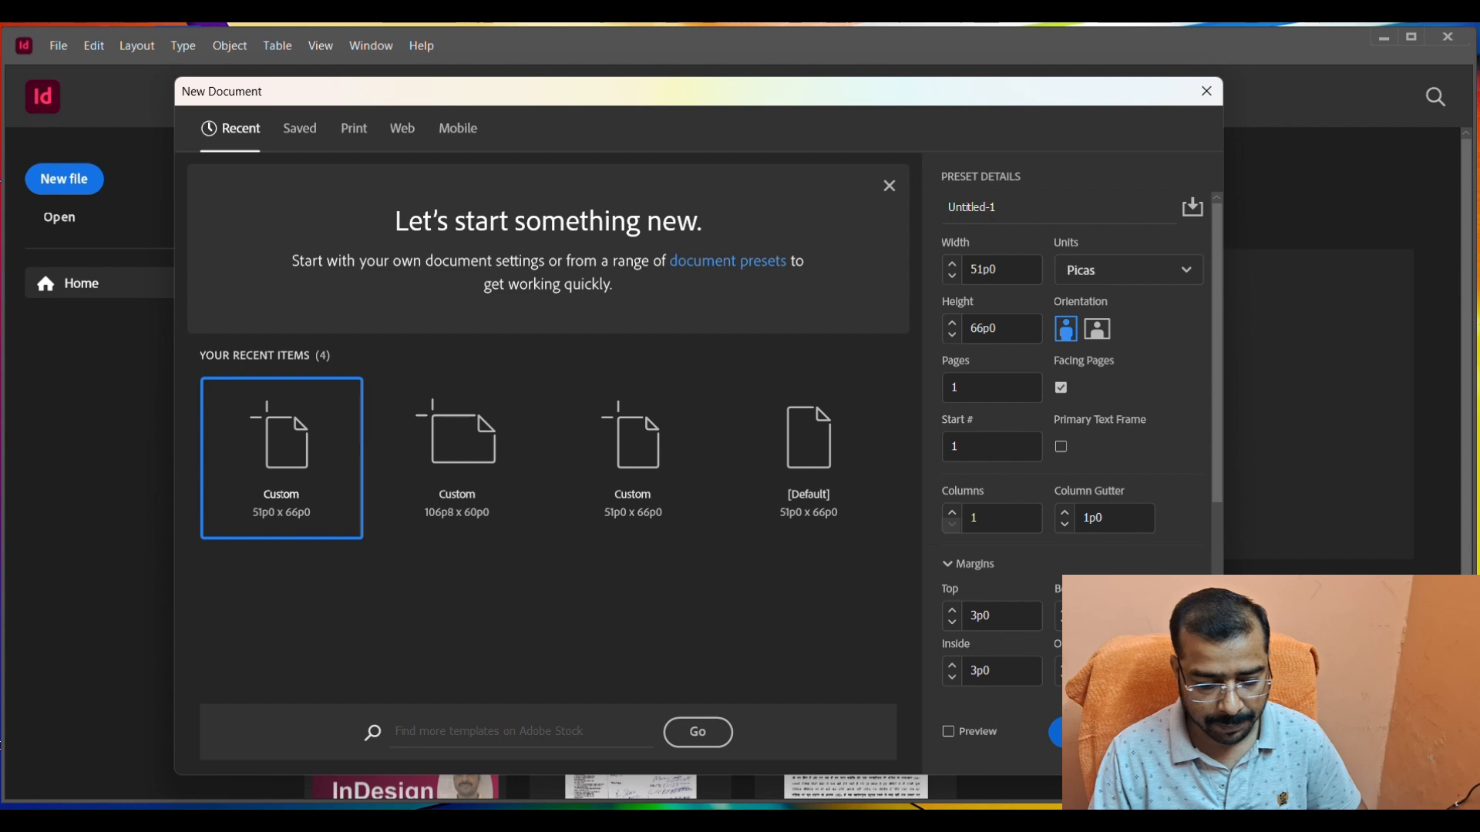
key(Escape)
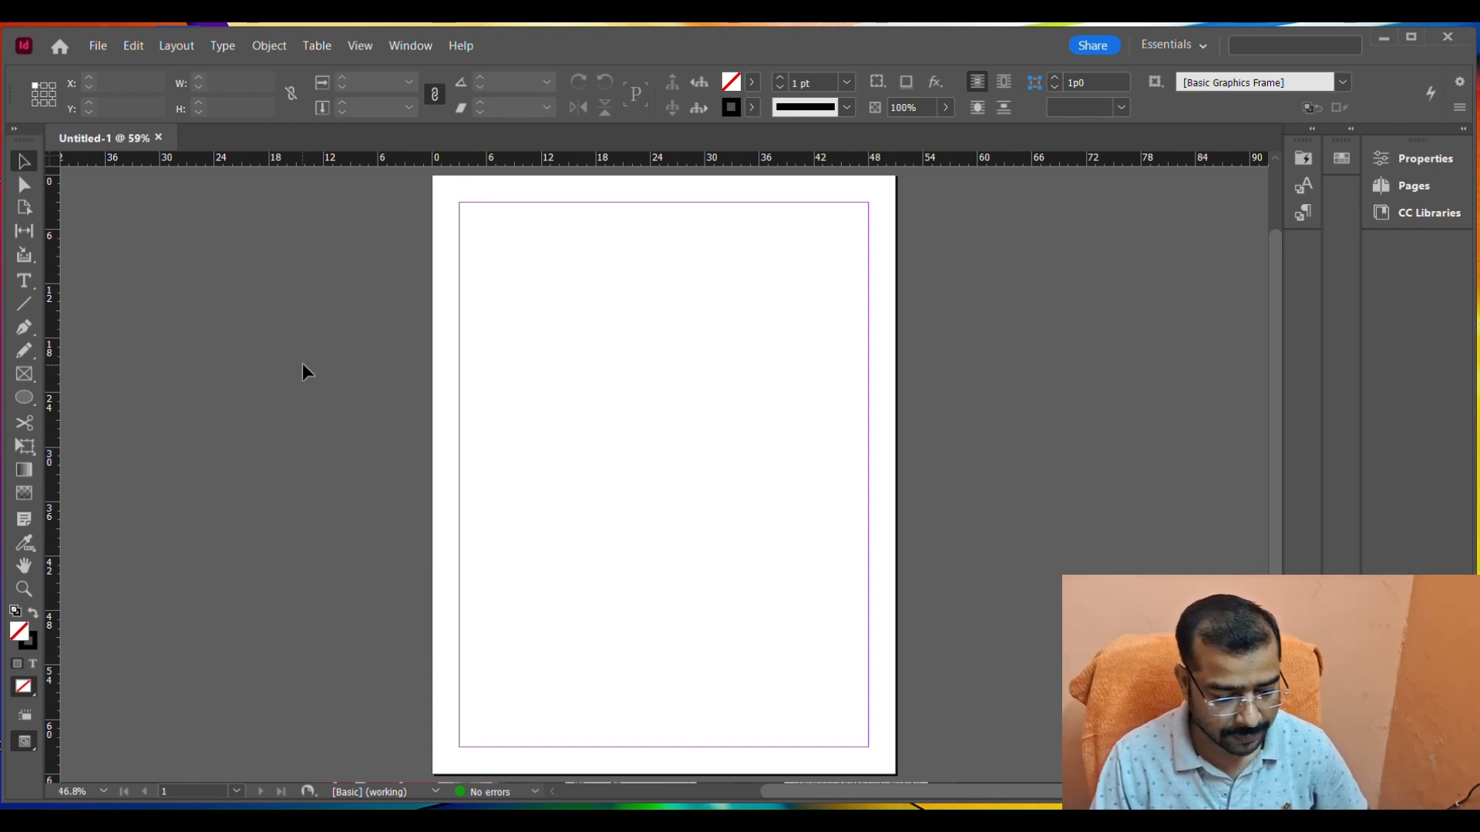
Draw a rectangle about 21 by 14 picas in the upper part of the page with the Rectangle tool.
click(35, 404)
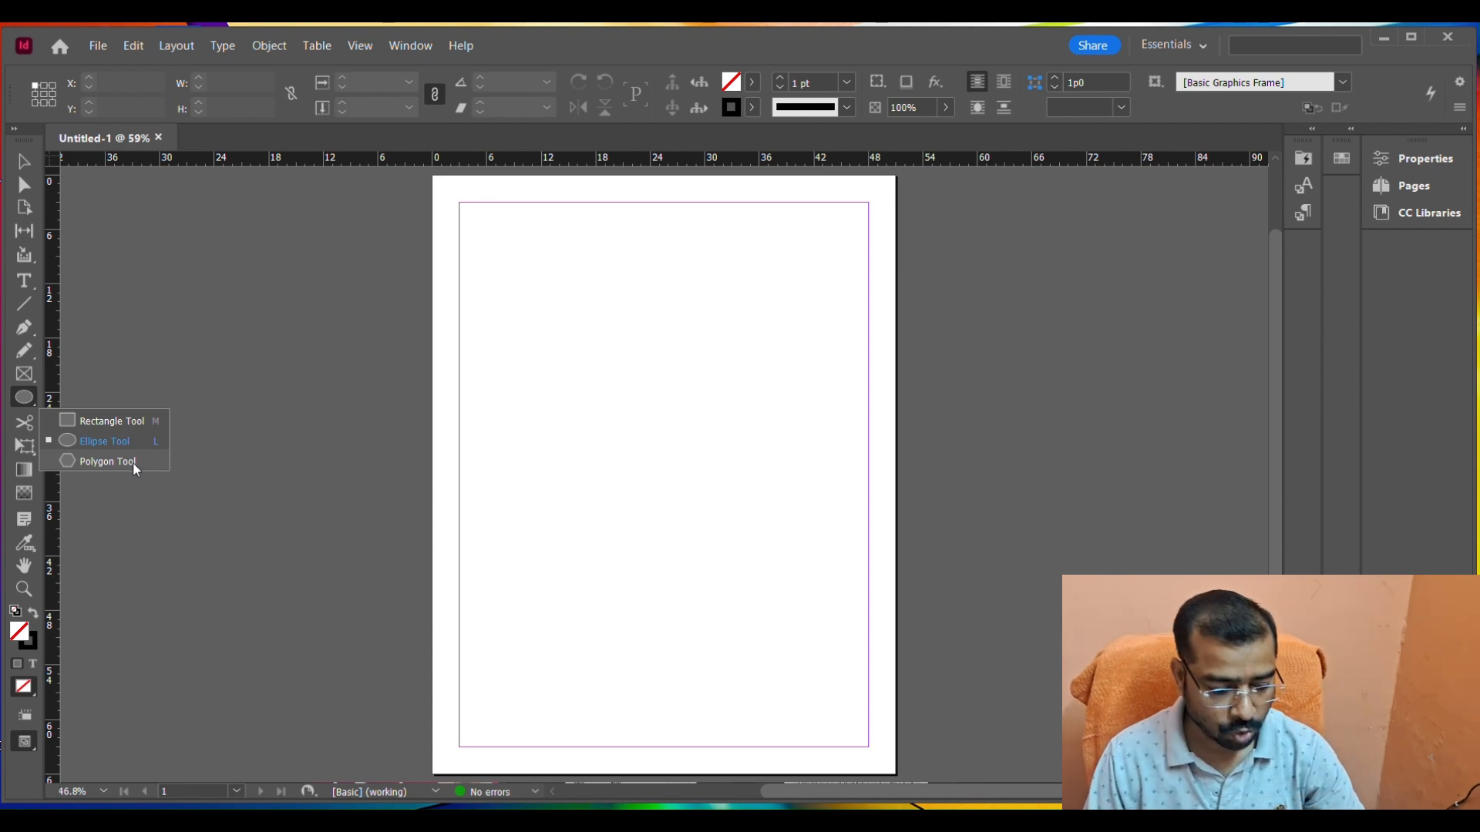
click(120, 424)
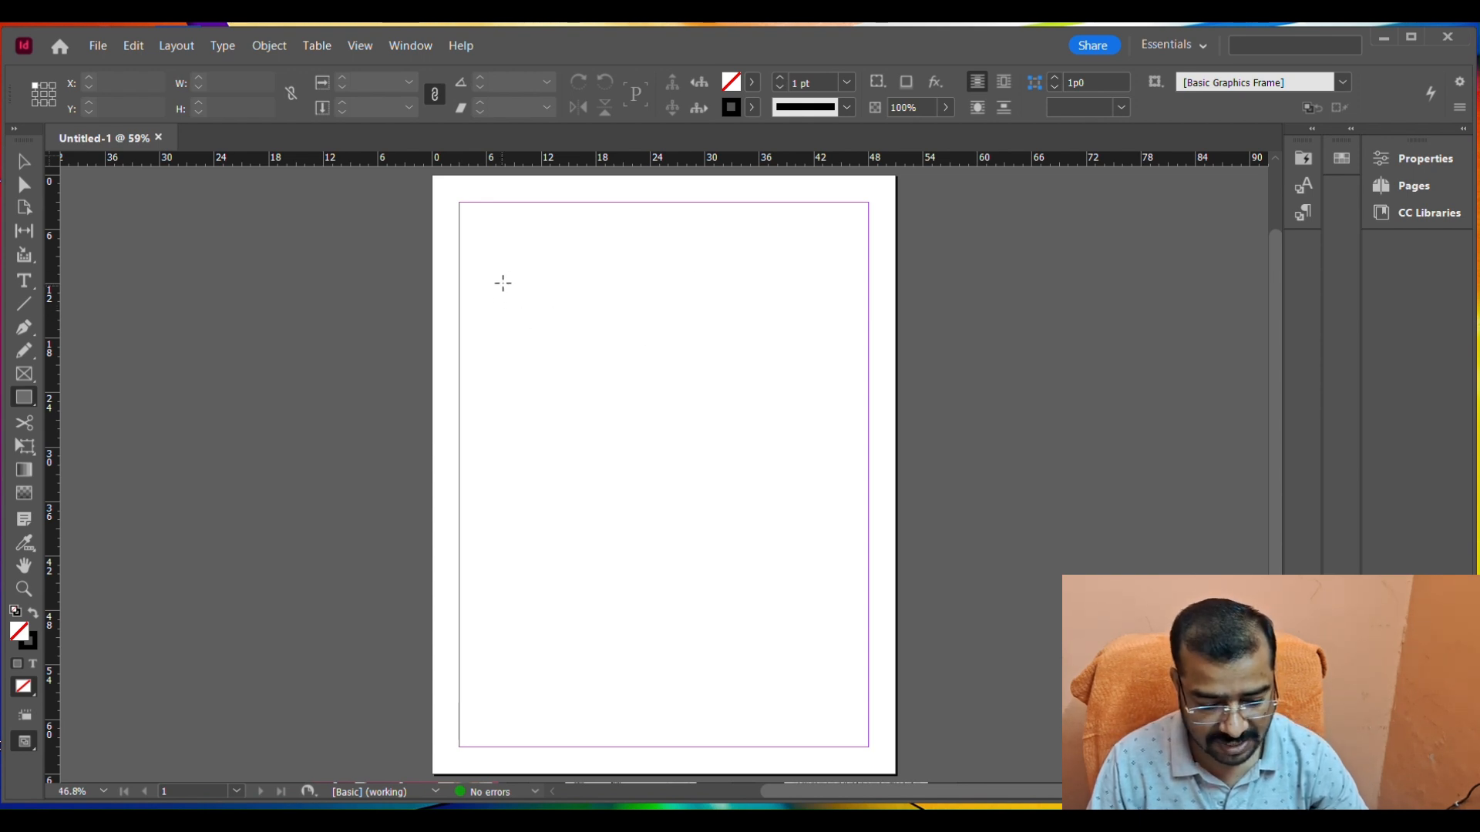
mouse_move(496, 293)
mouse_down()
mouse_move(591, 383)
mouse_move(657, 394)
mouse_move(683, 421)
mouse_up()
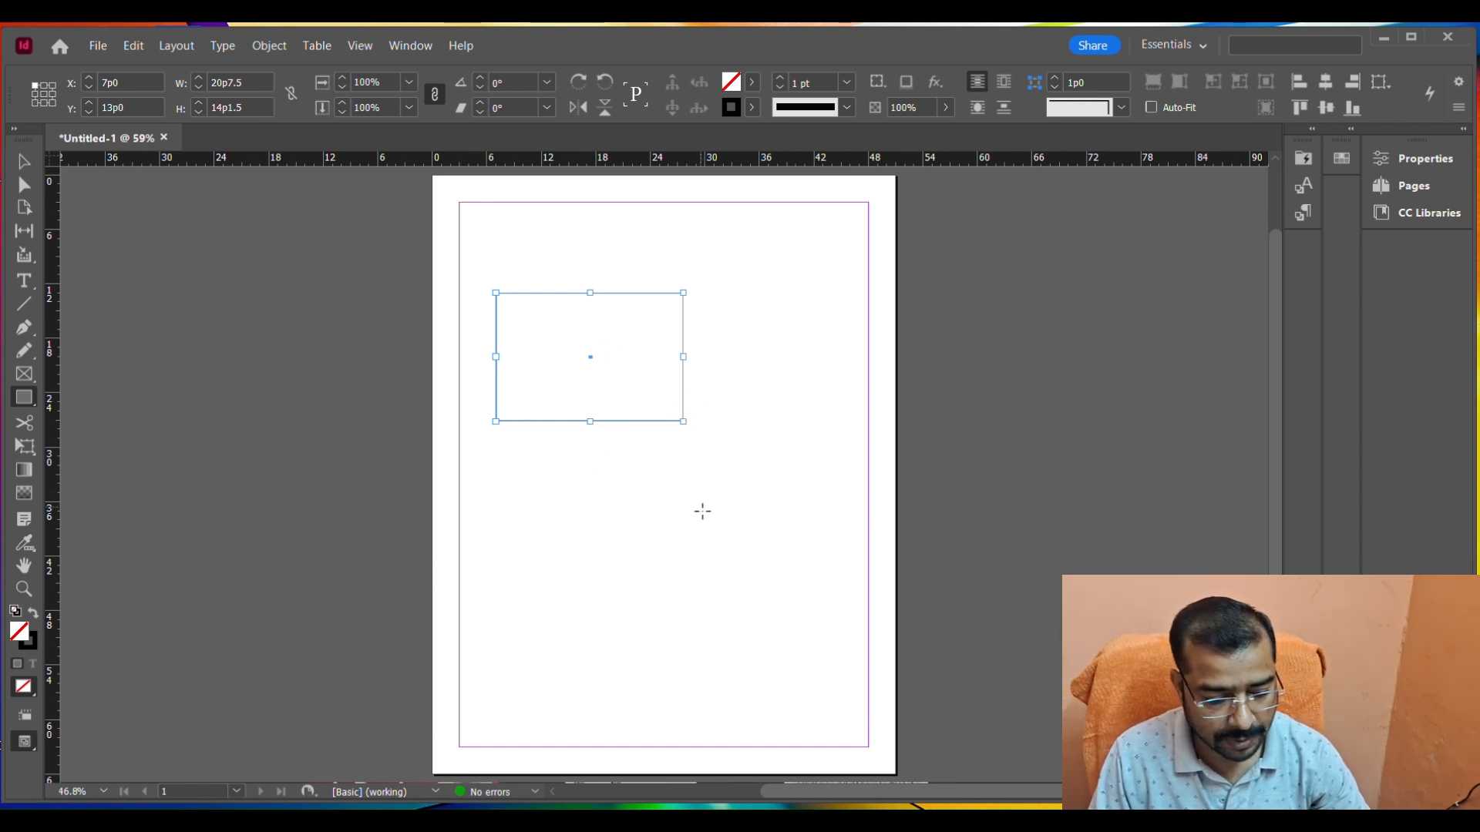
Move the rectangle down into the lower half of the page, to about X 6p3, Y 36p3.
click(21, 169)
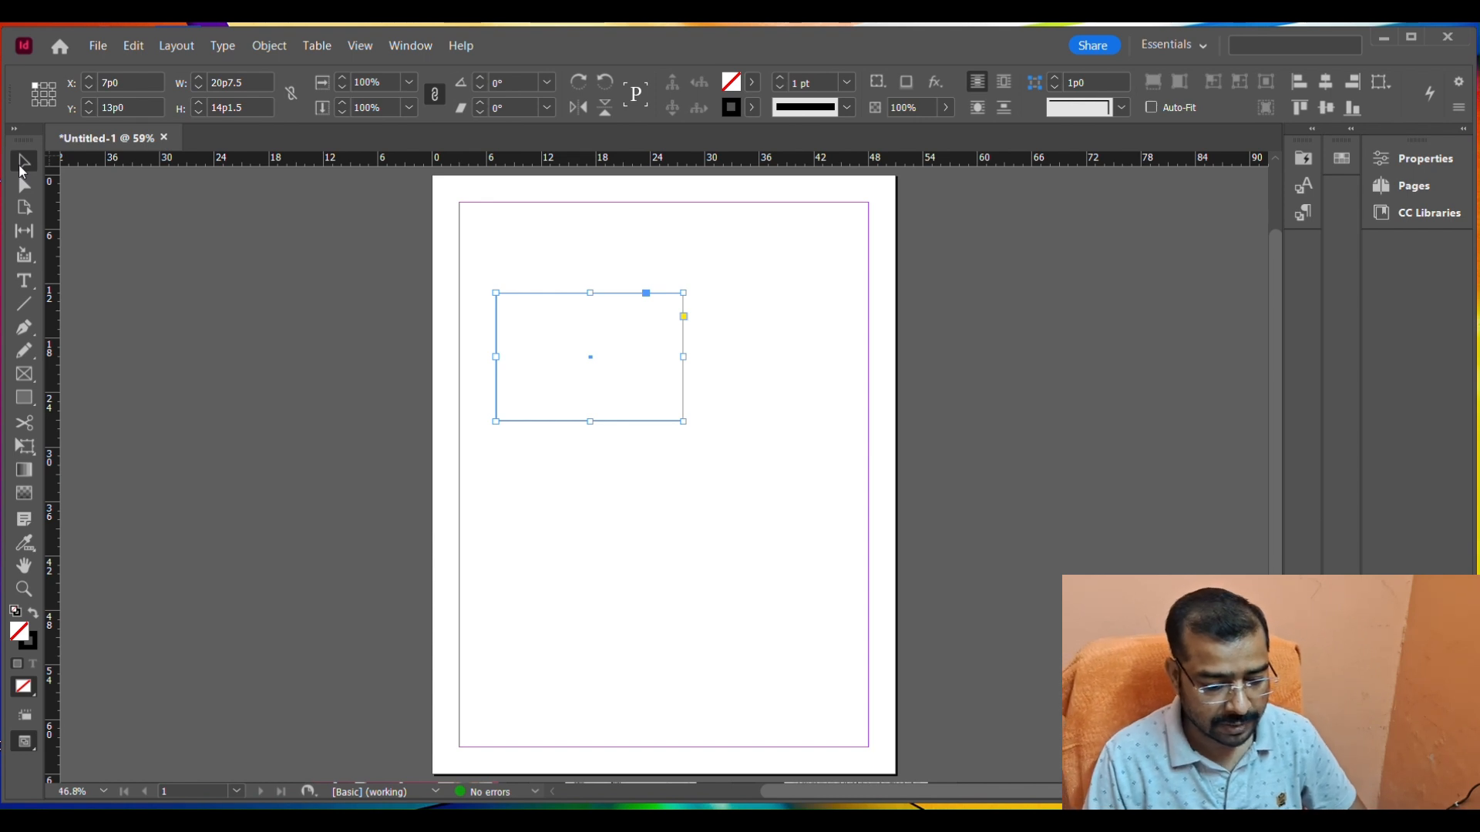
click(230, 252)
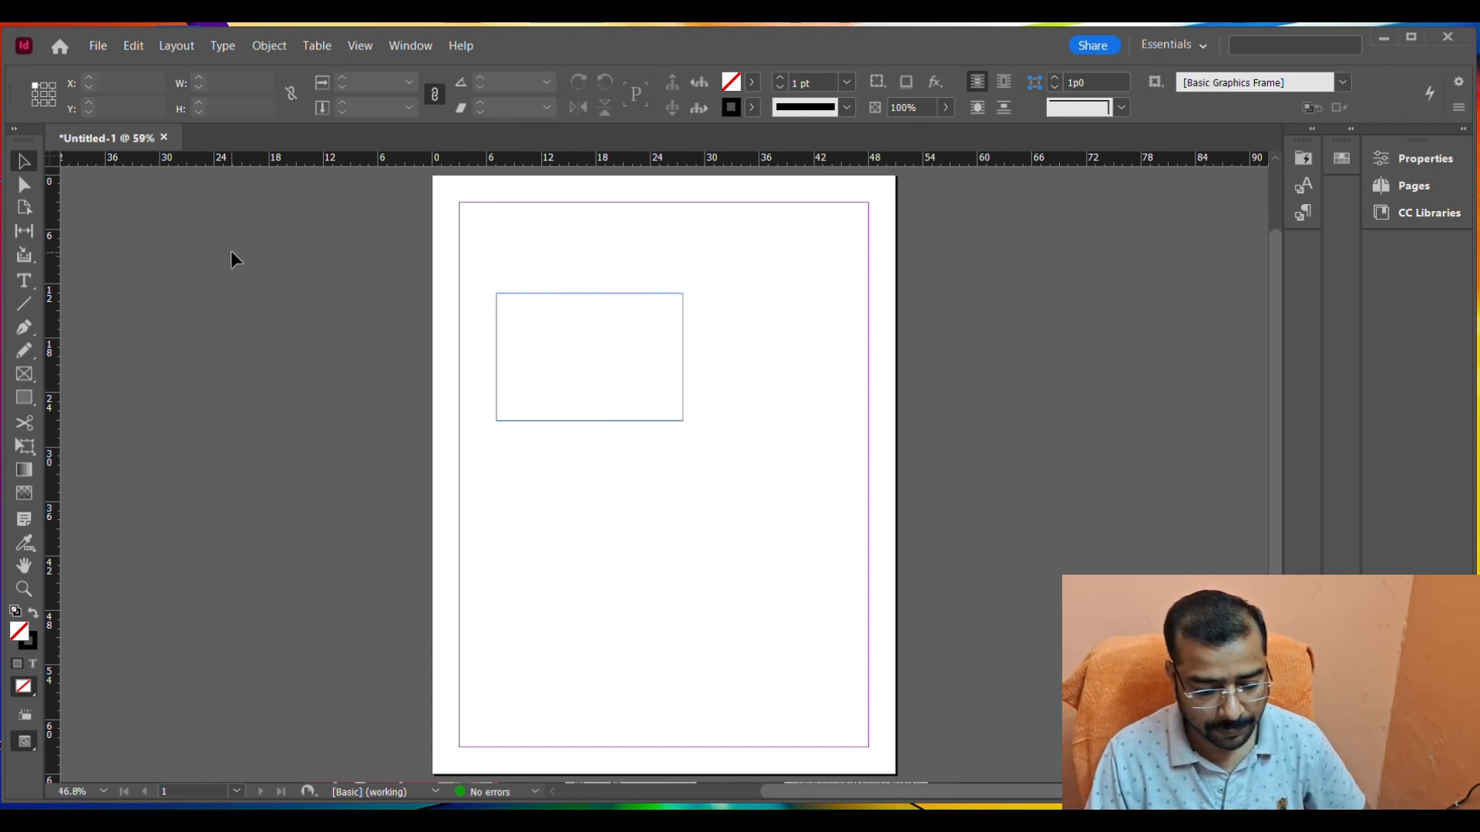
click(654, 294)
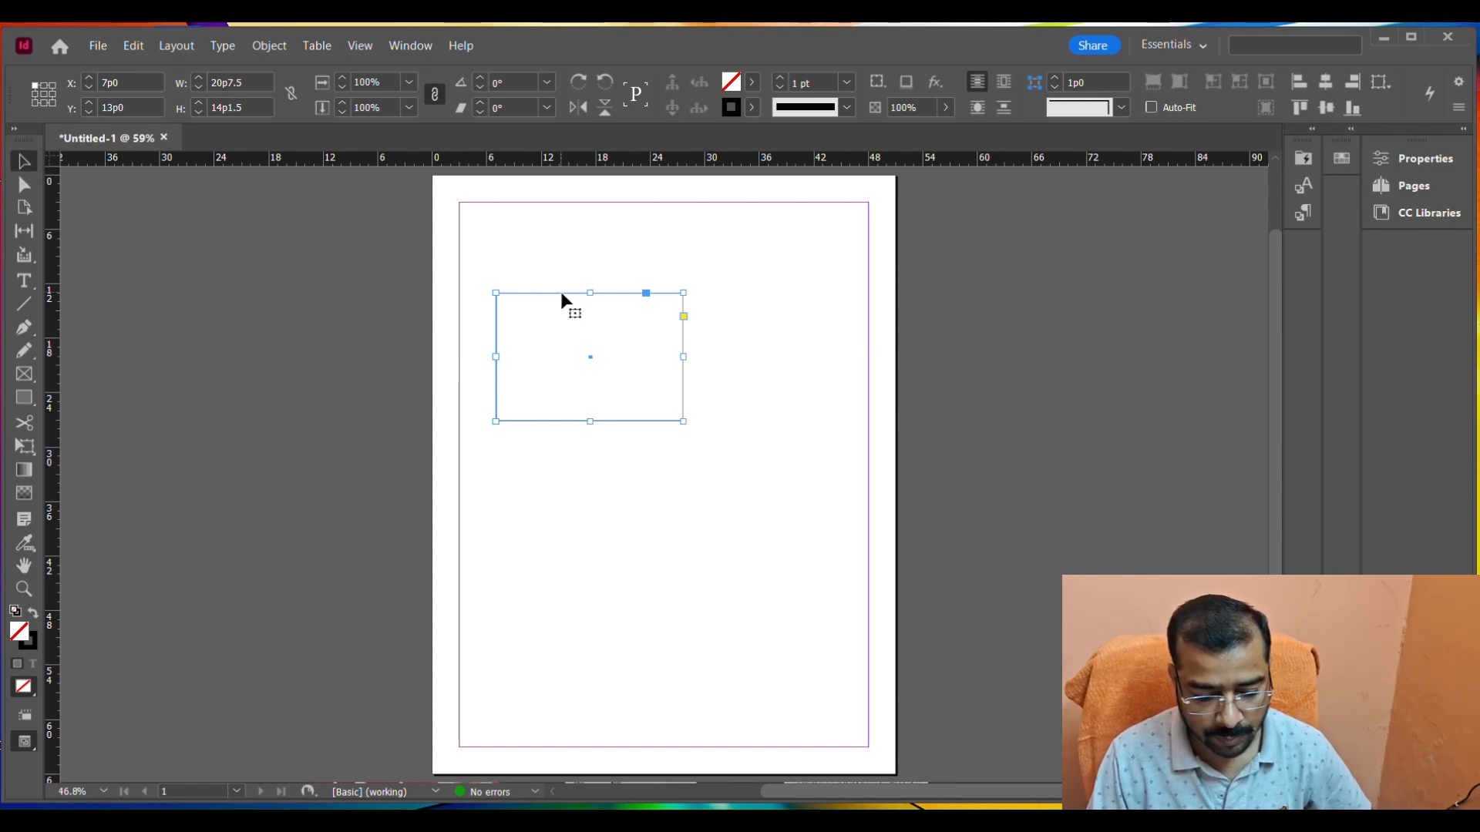
drag(561, 299, 553, 502)
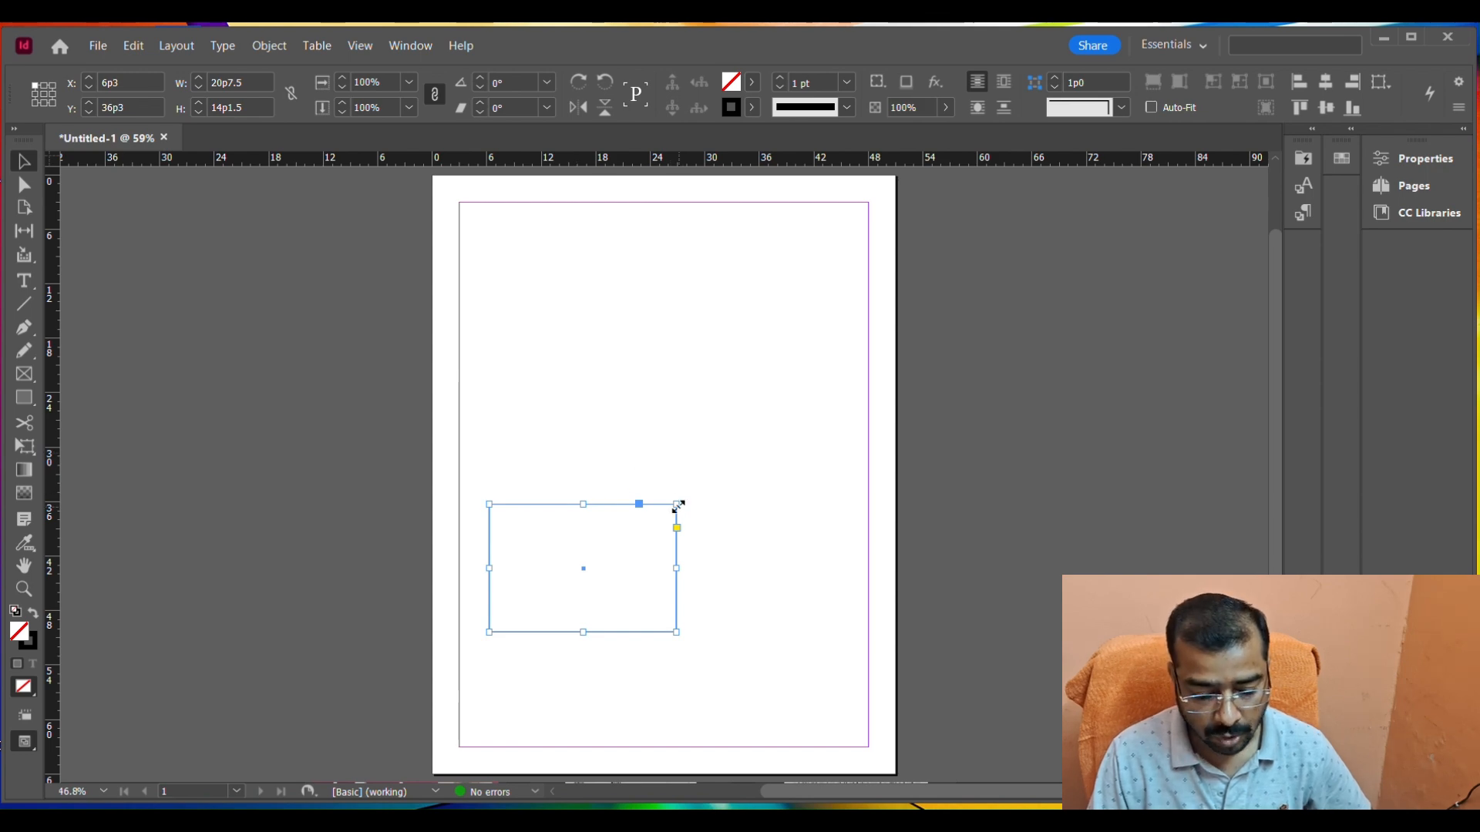
Resize the rectangle freehand to about 35 picas wide and 17 picas high.
drag(677, 505, 721, 492)
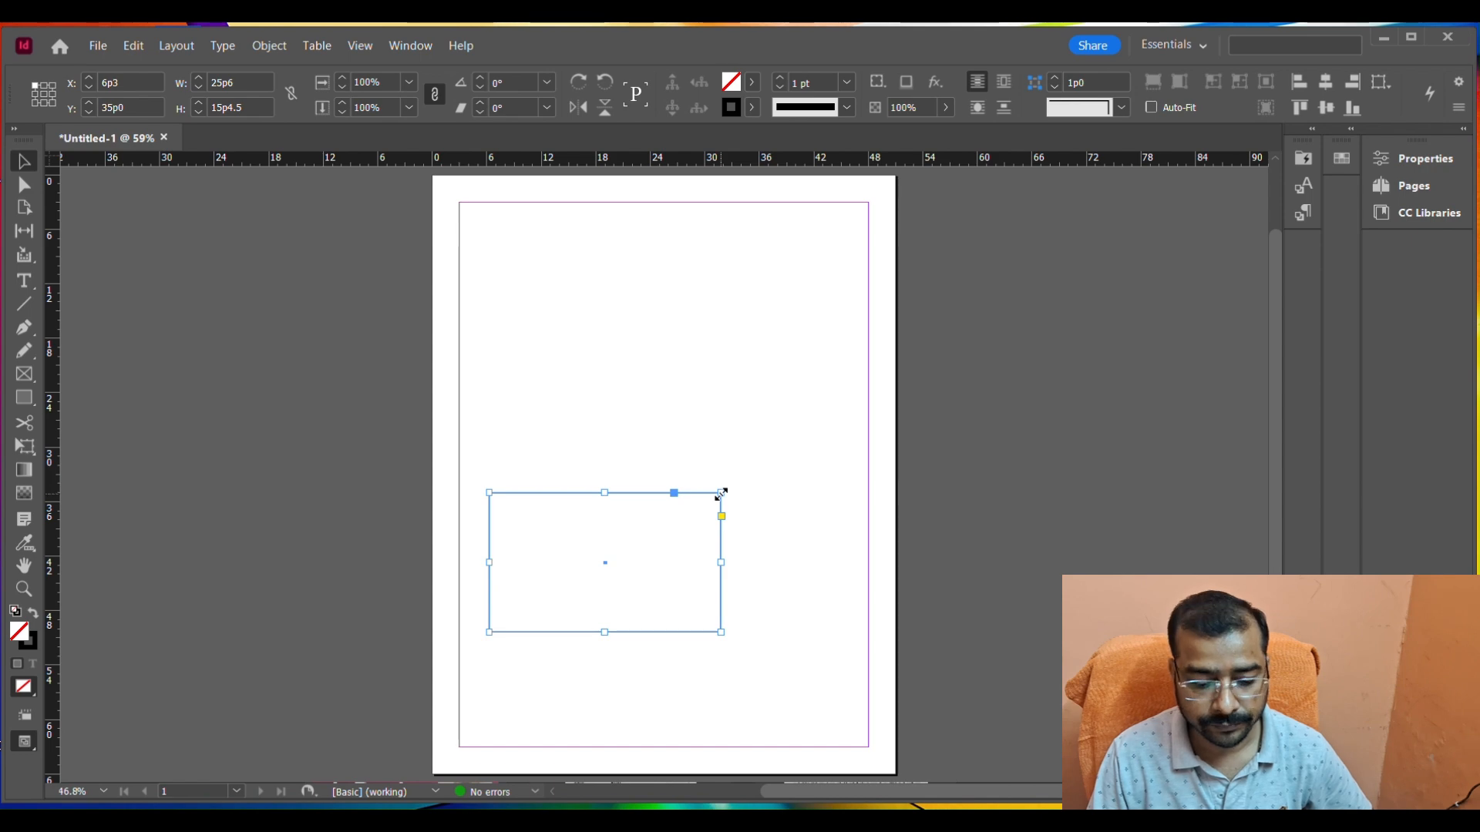
drag(604, 491, 609, 366)
drag(721, 499, 806, 494)
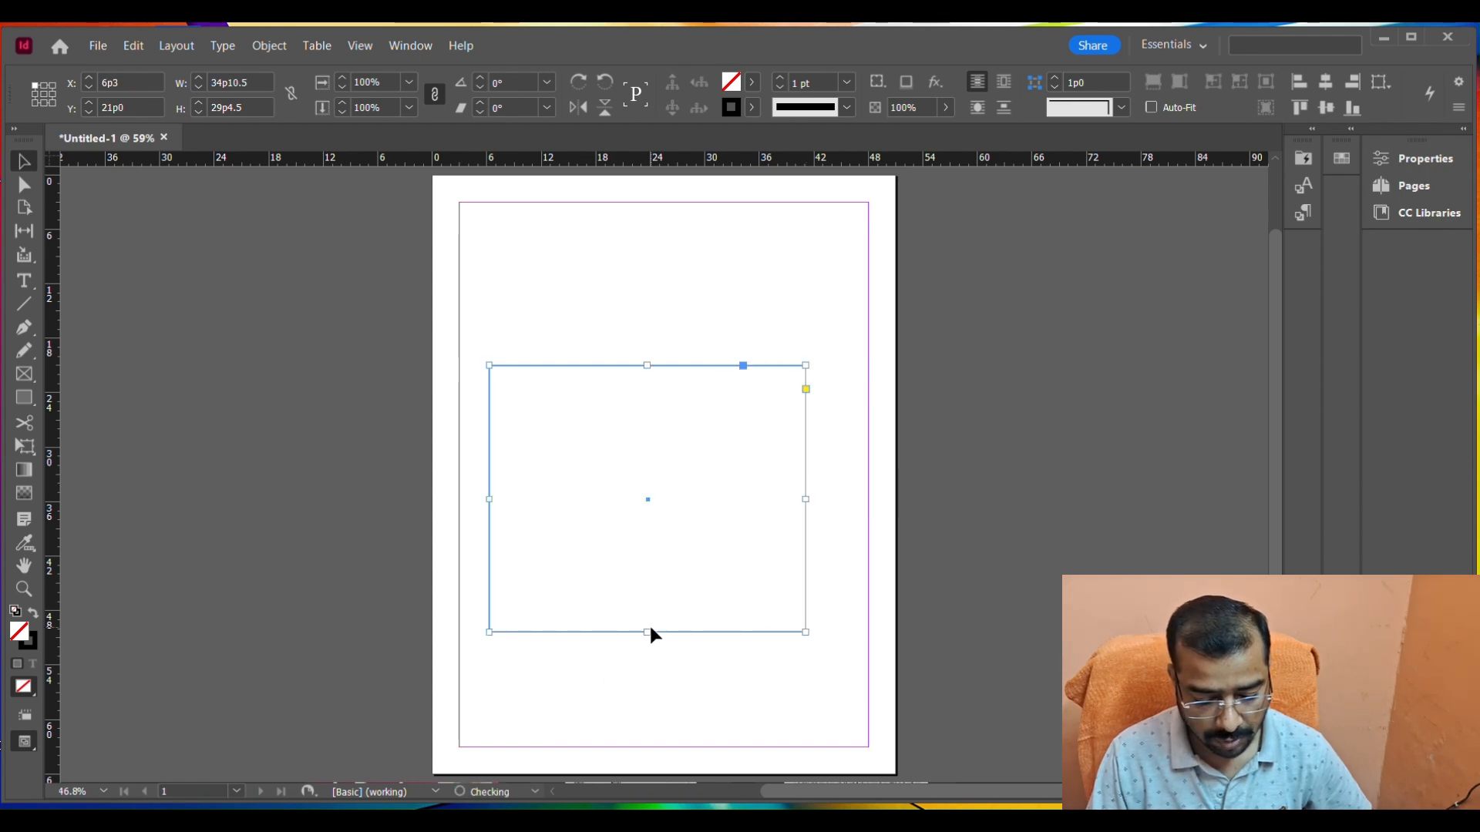
drag(647, 630, 661, 579)
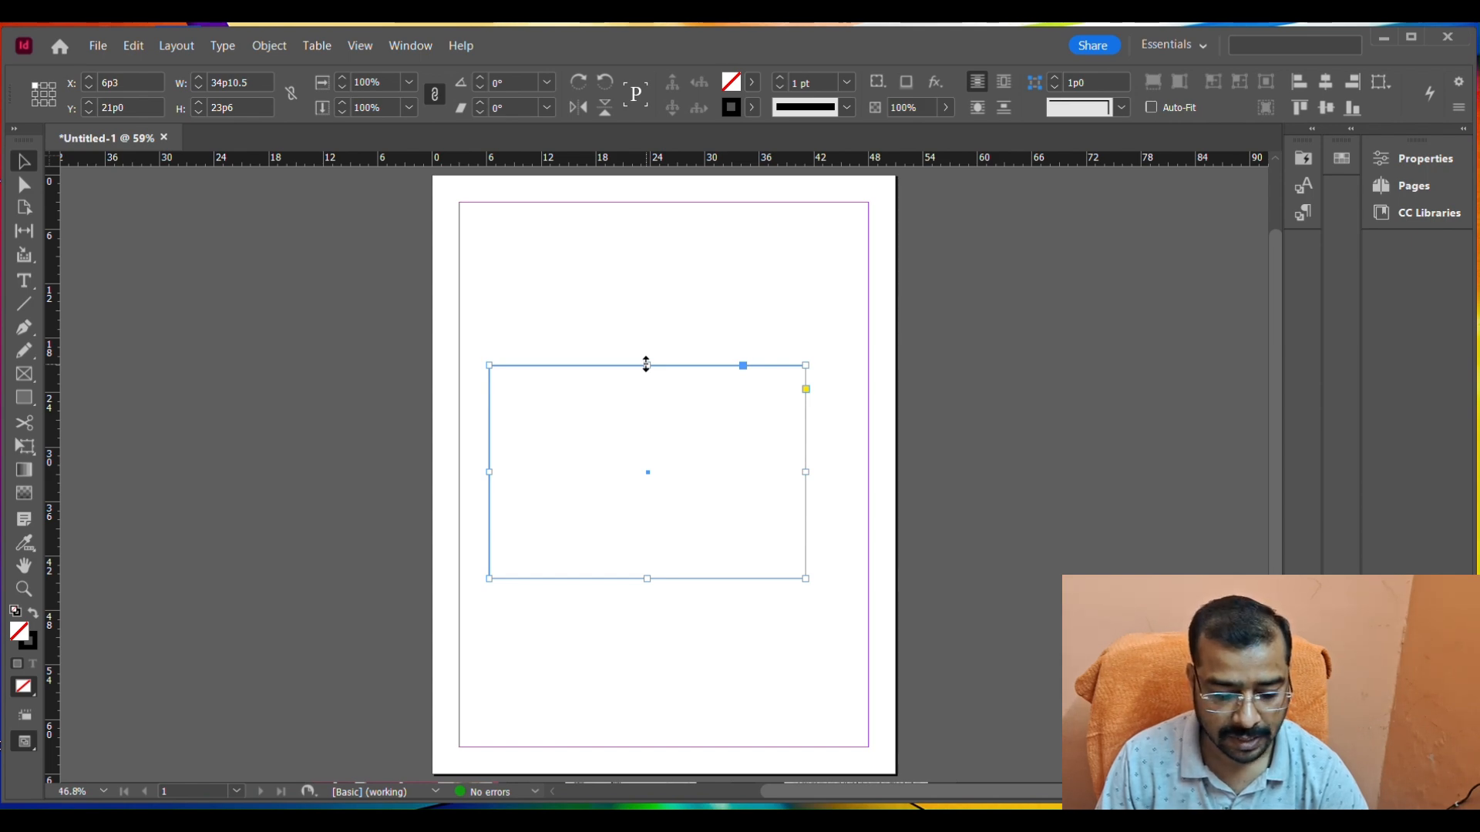
drag(646, 365, 657, 430)
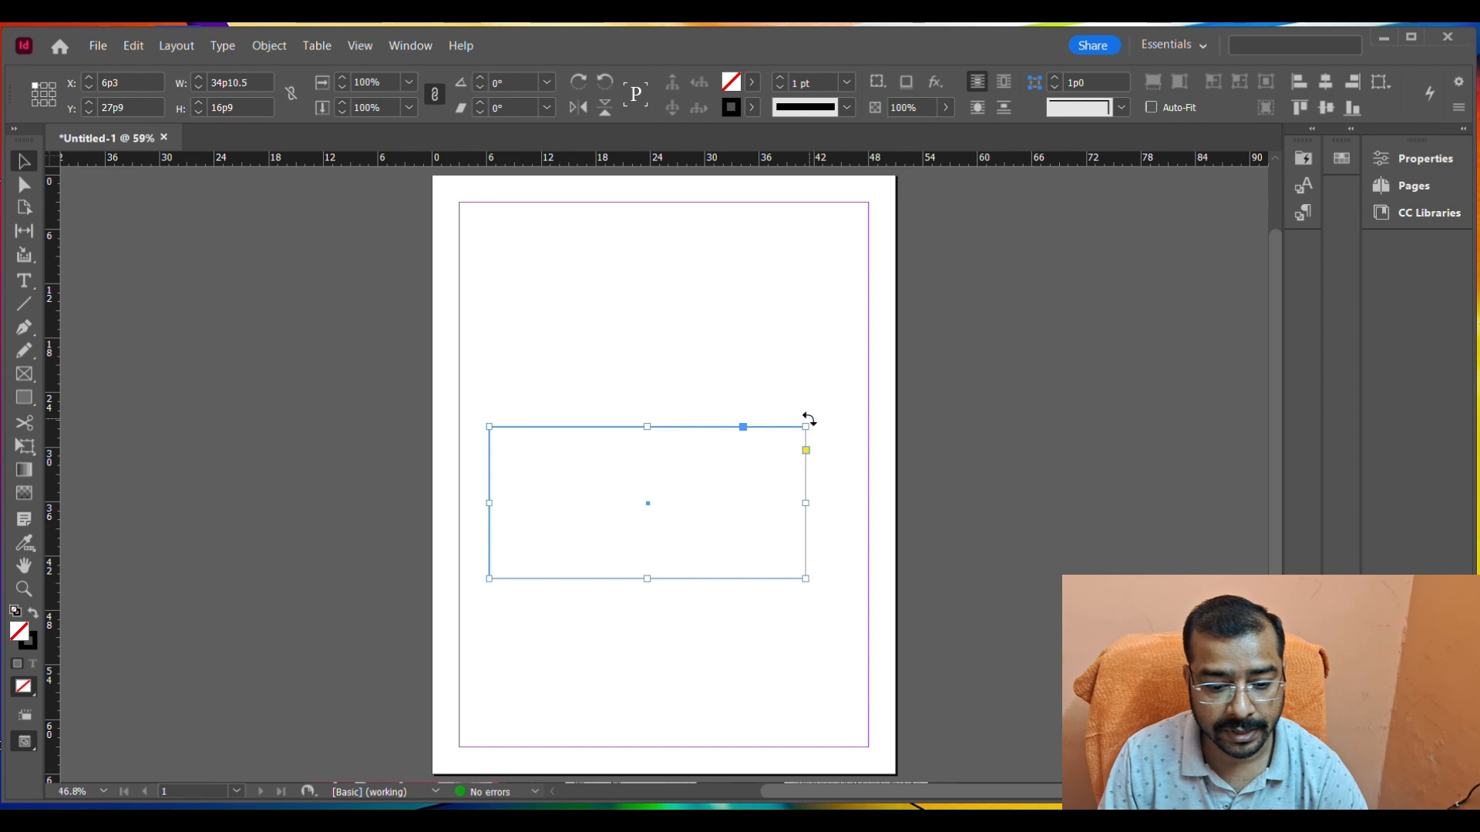
Rotate the rectangle freehand by about -63° and delete it from the page.
drag(808, 419, 710, 547)
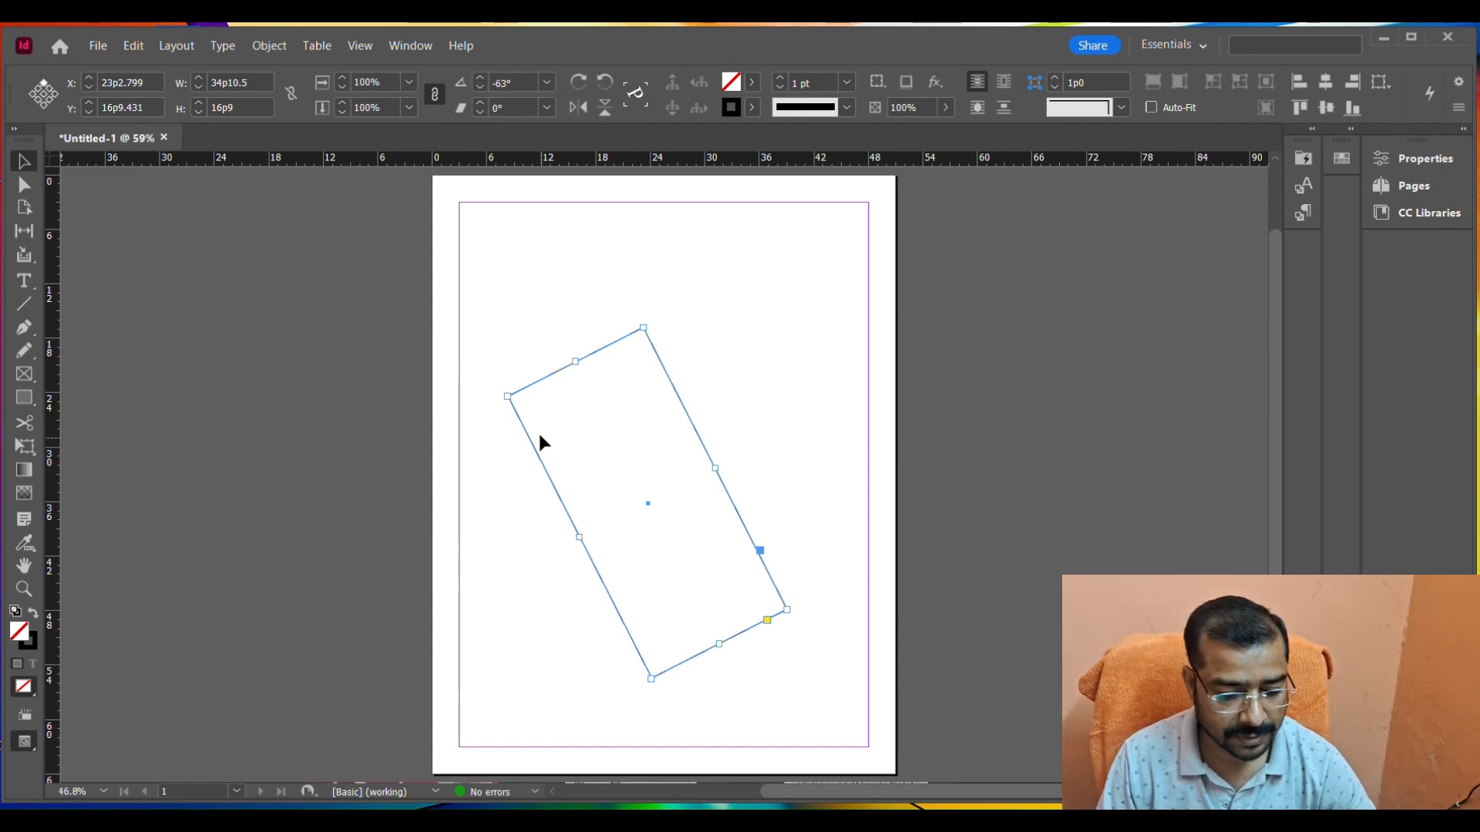
click(568, 310)
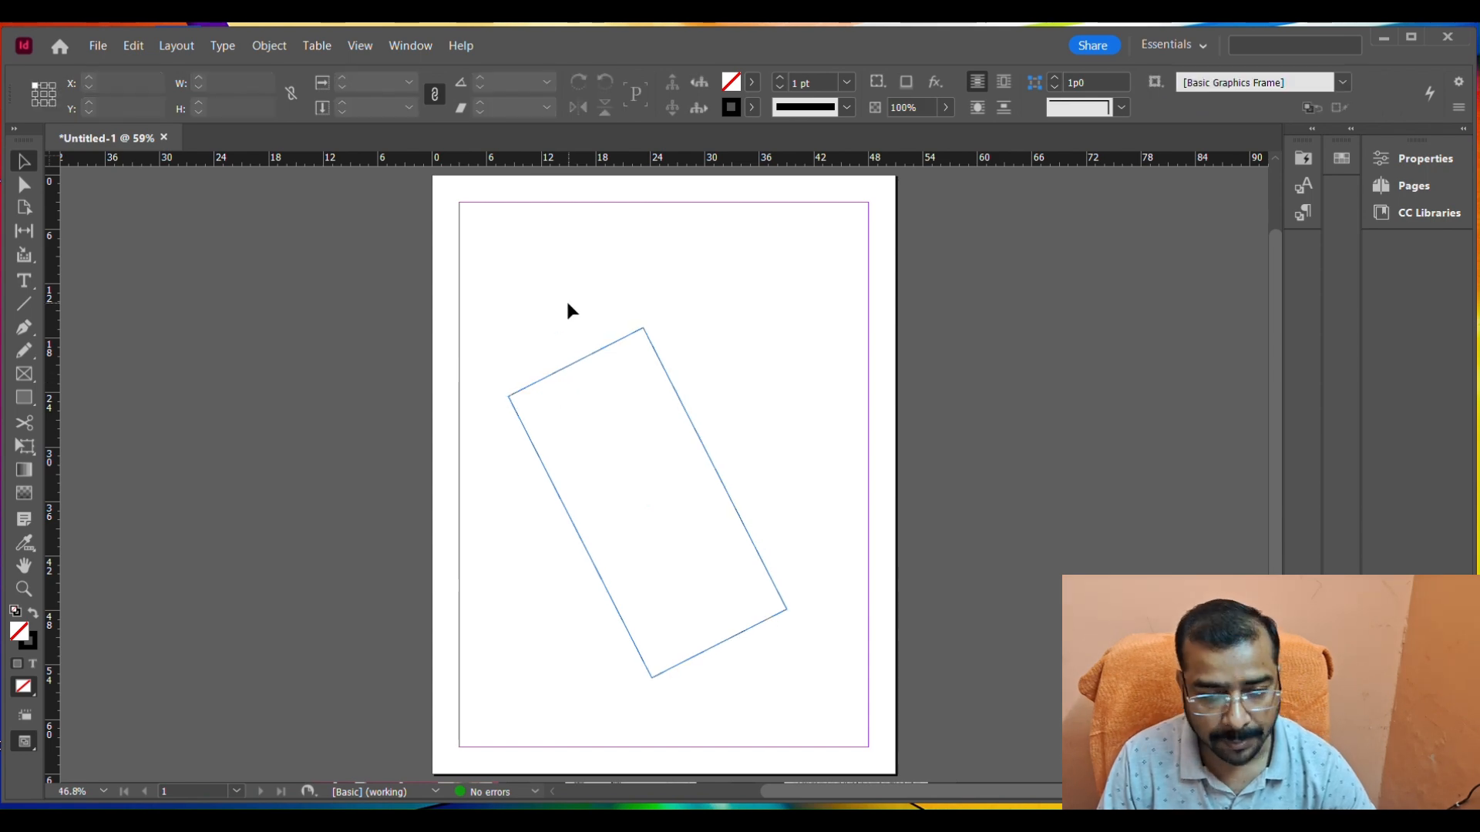
click(651, 515)
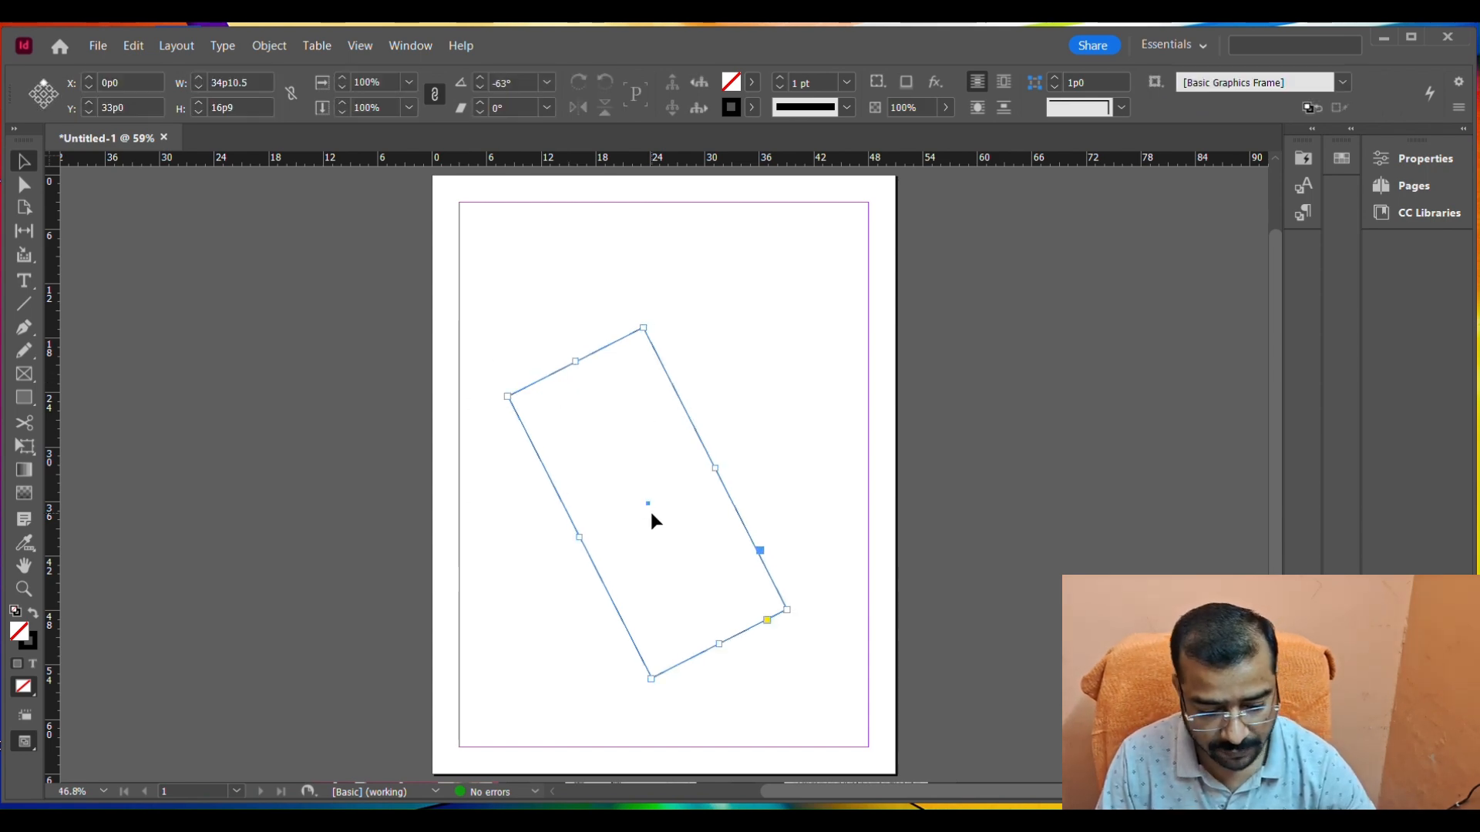
key(Delete)
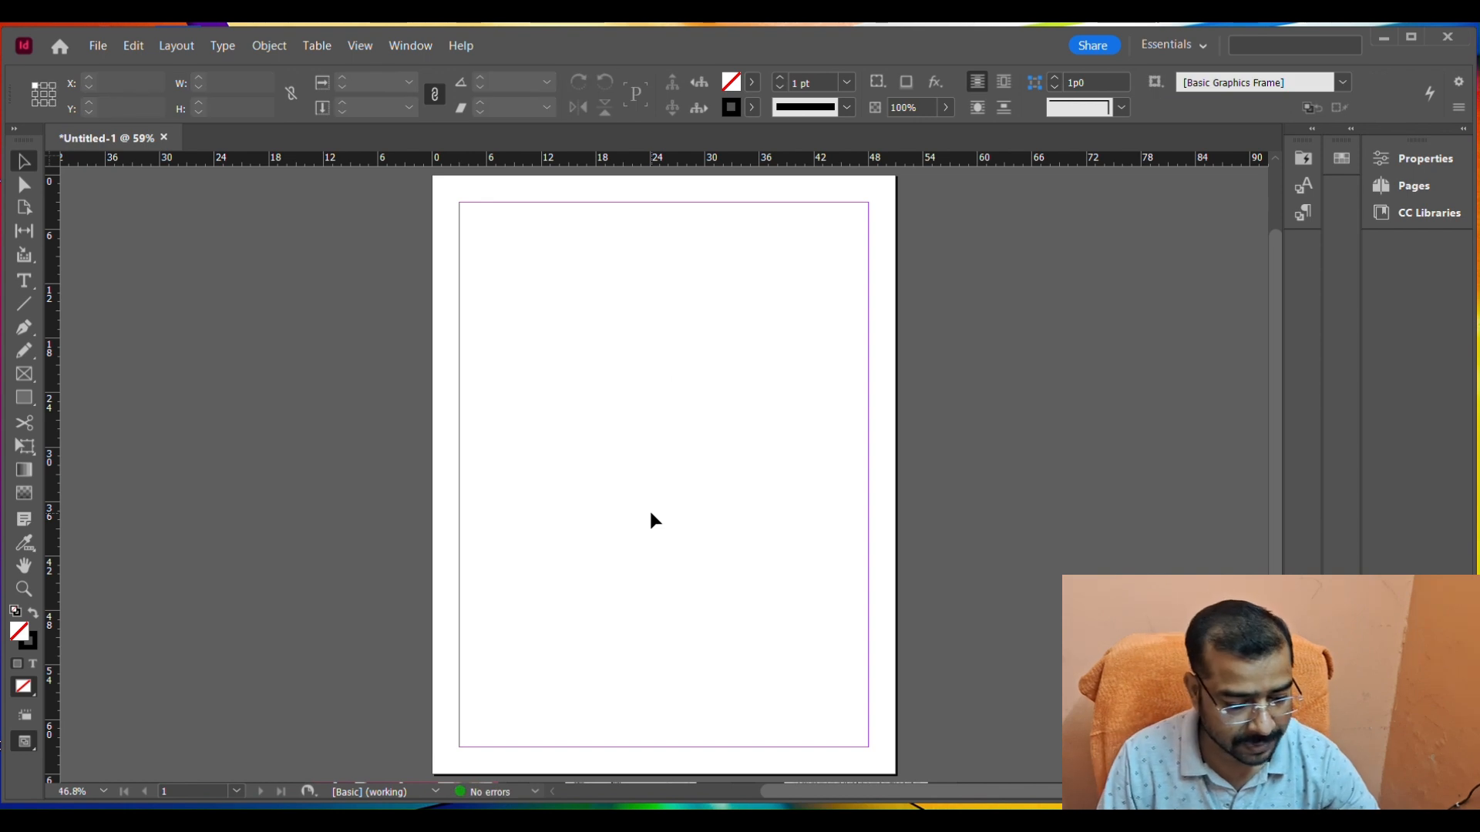
Draw a nearly circular ellipse about 20 picas across in the middle of the page with the Ellipse tool.
click(27, 404)
click(28, 406)
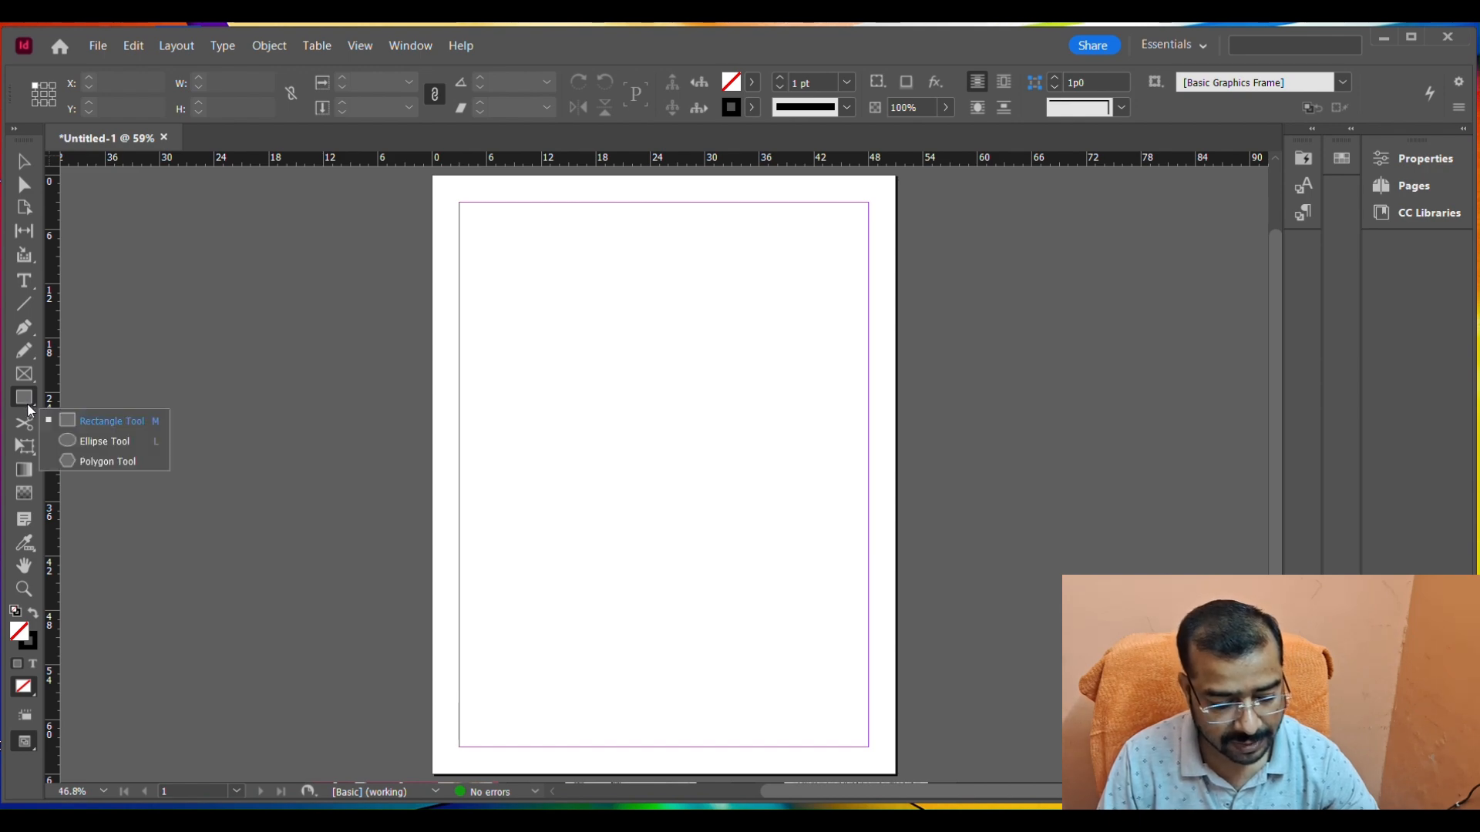
click(102, 443)
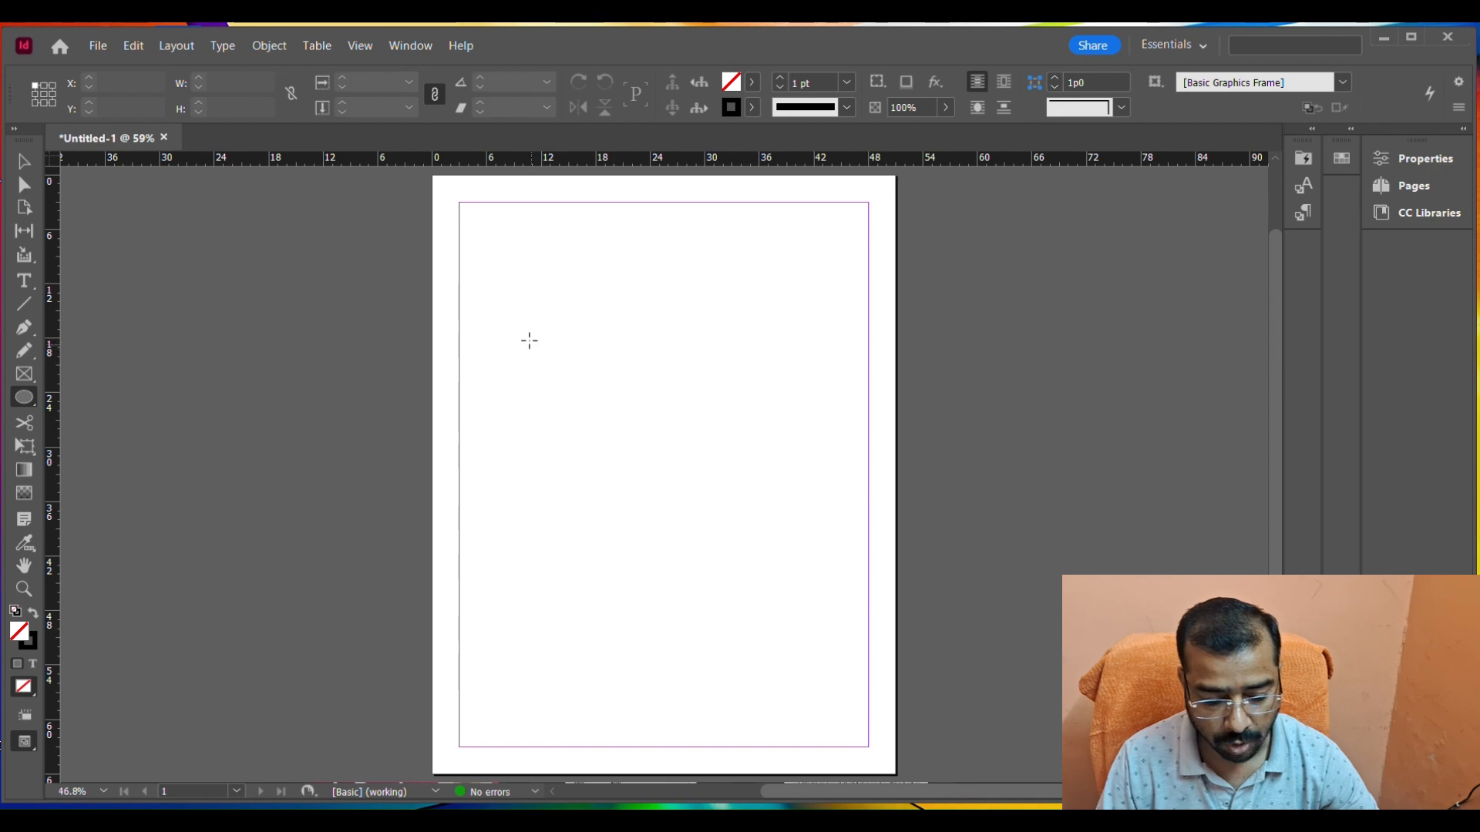
drag(528, 339, 713, 518)
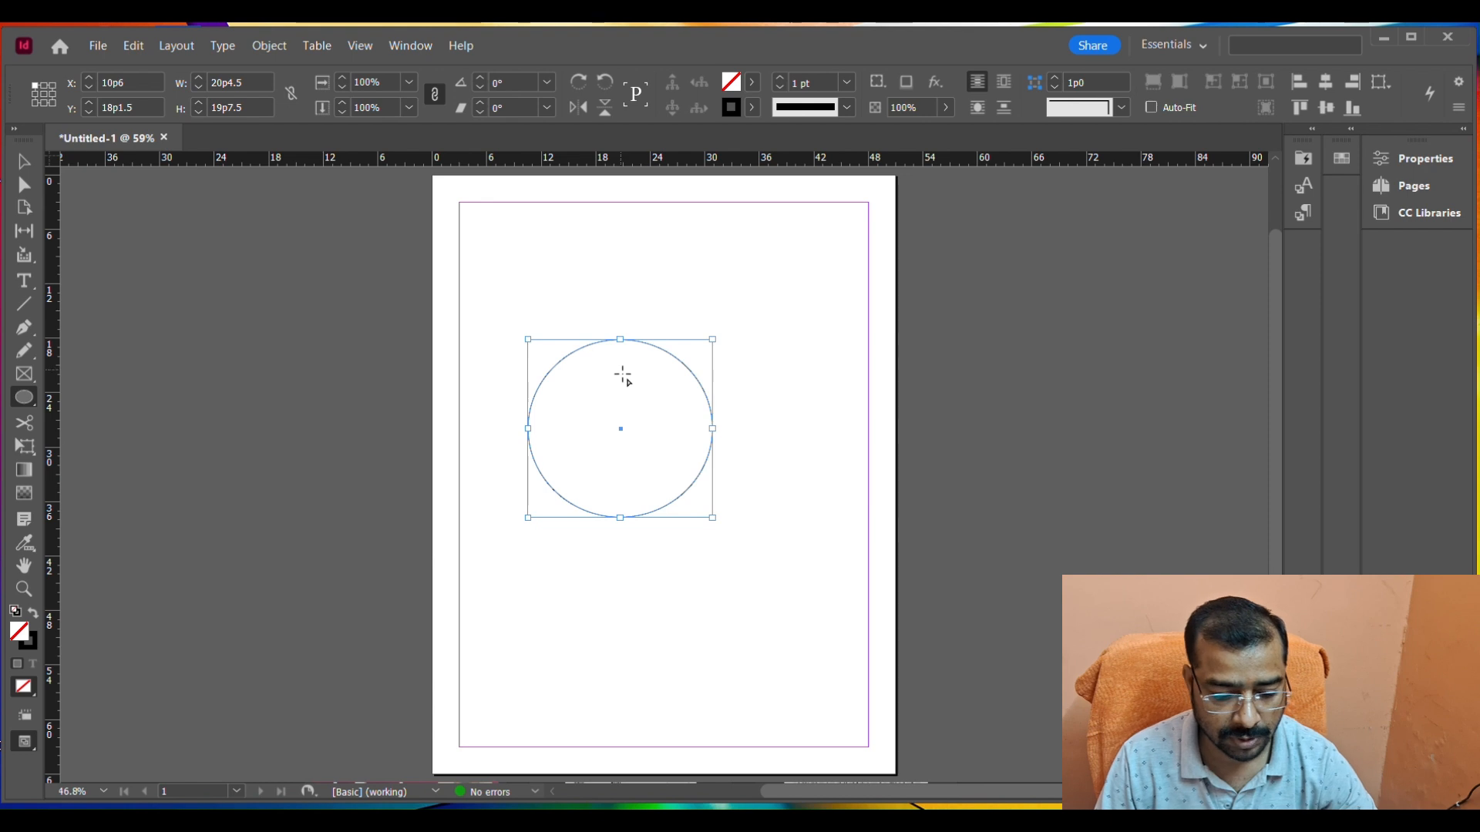
Move the ellipse slightly down and right, to about X 13p0, Y 22p9.
click(25, 164)
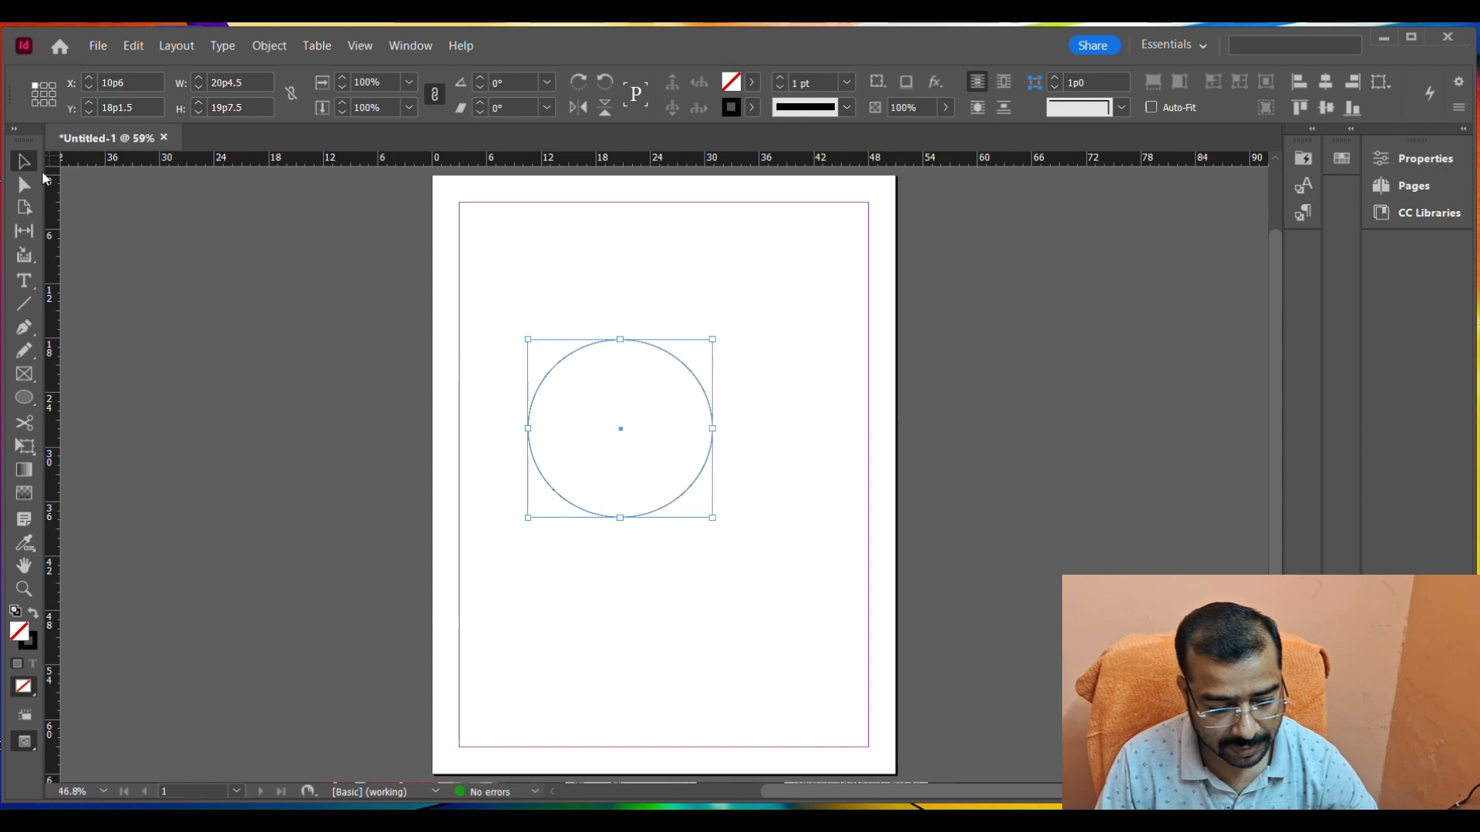
click(604, 285)
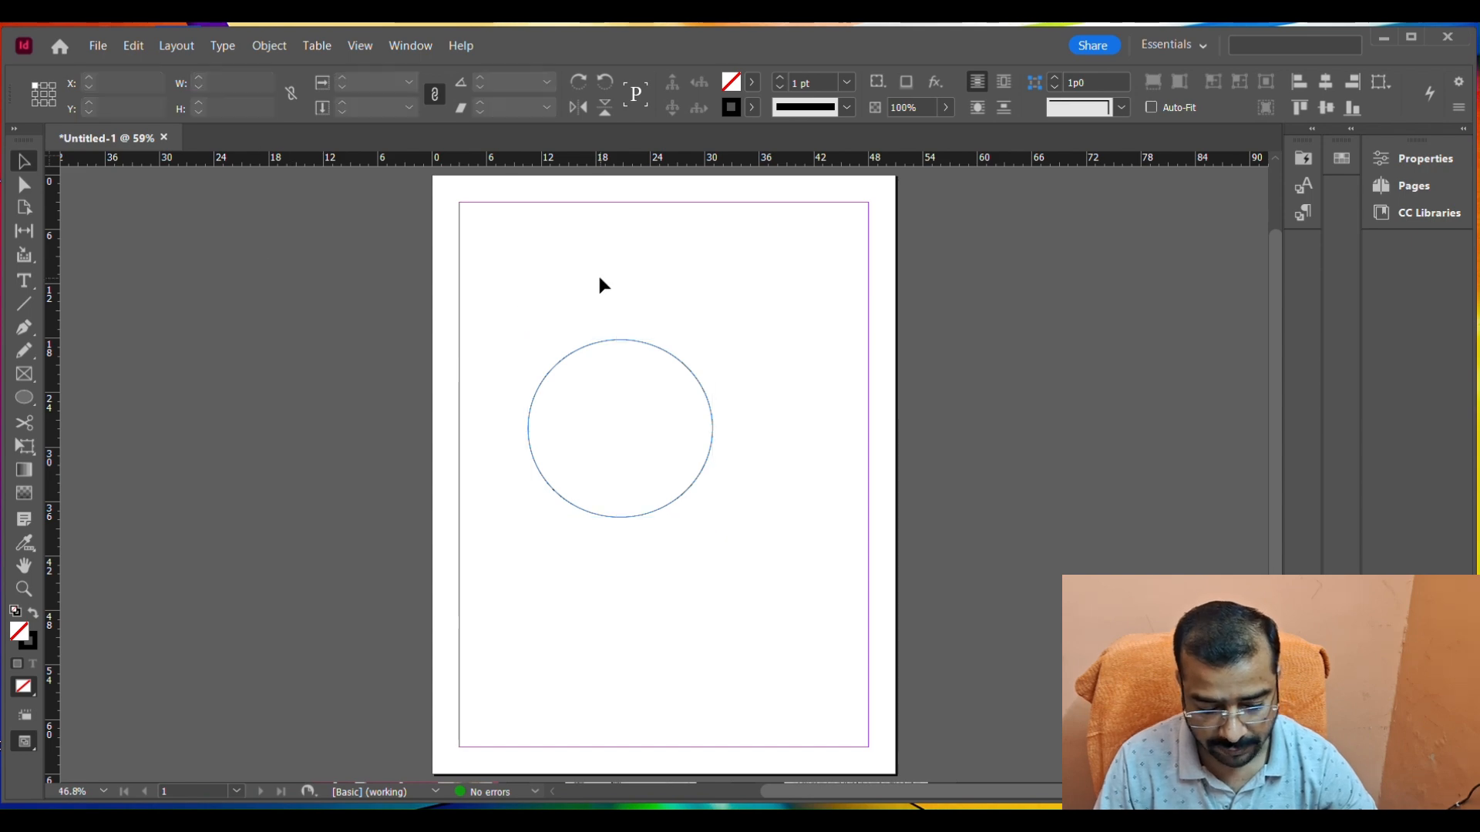
click(676, 360)
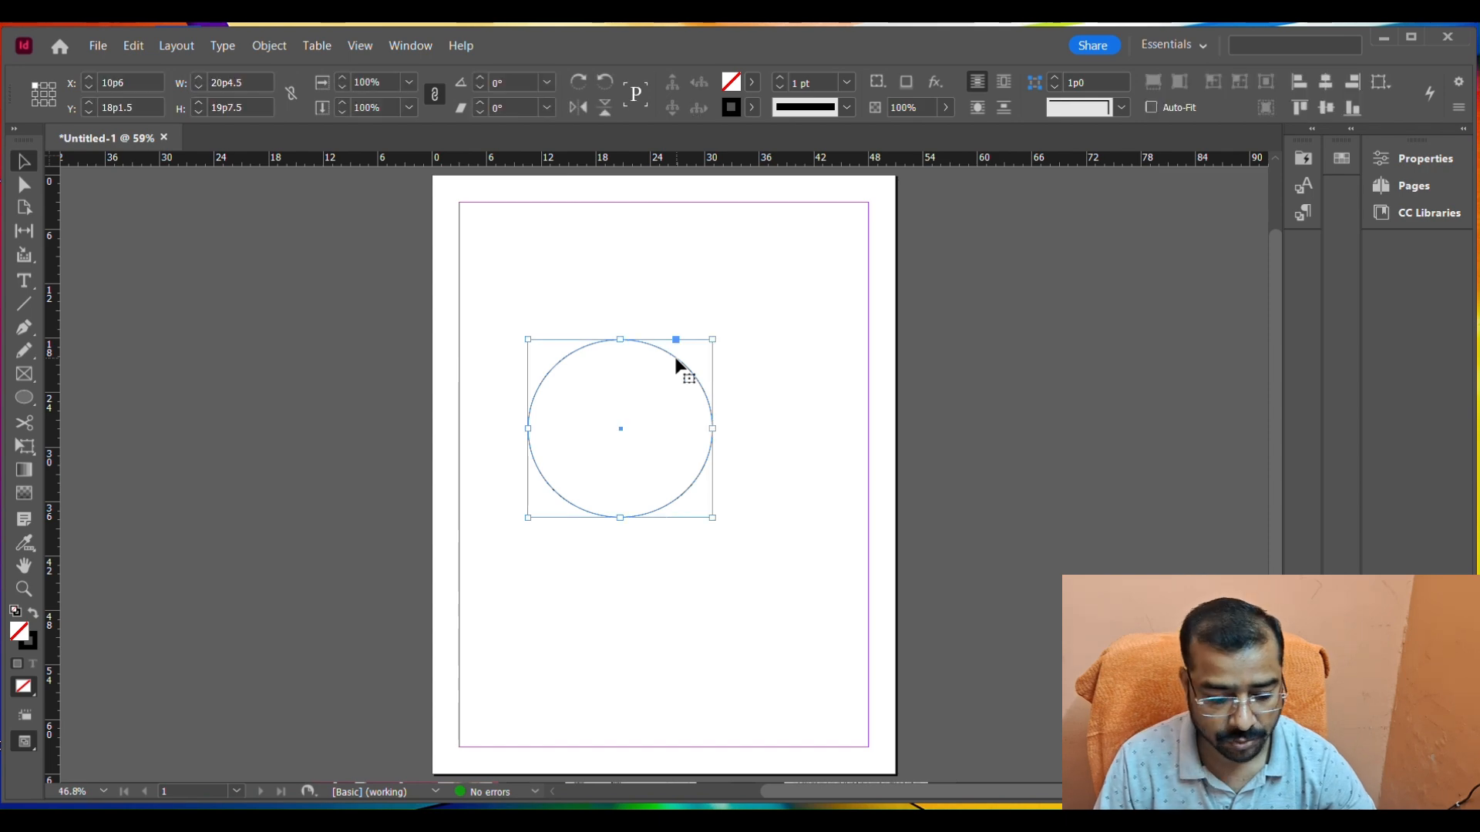
drag(691, 359, 712, 419)
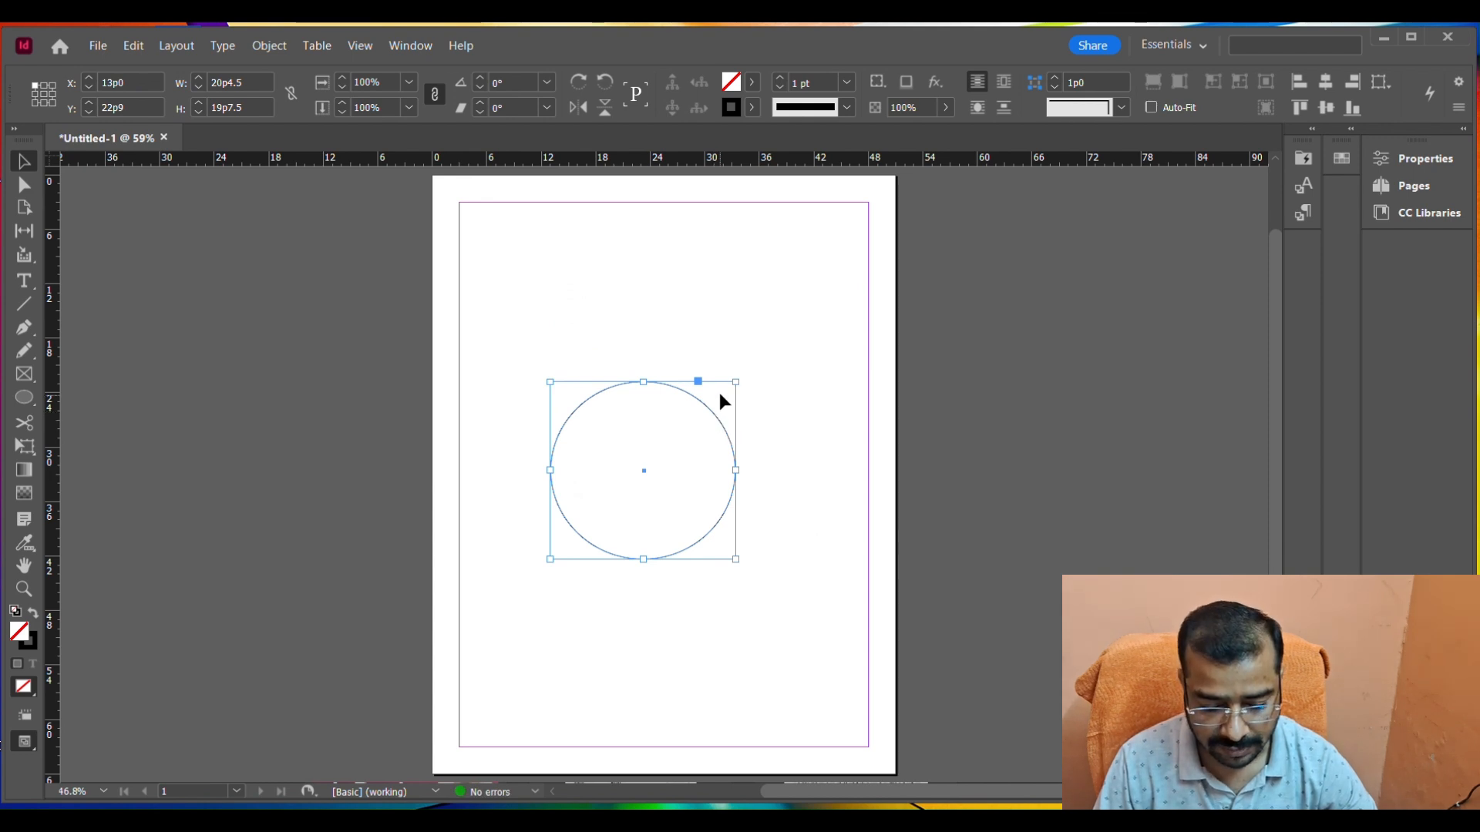
Stretch the ellipse into a flat oval about 39 by 10 picas and delete it.
drag(736, 382, 826, 255)
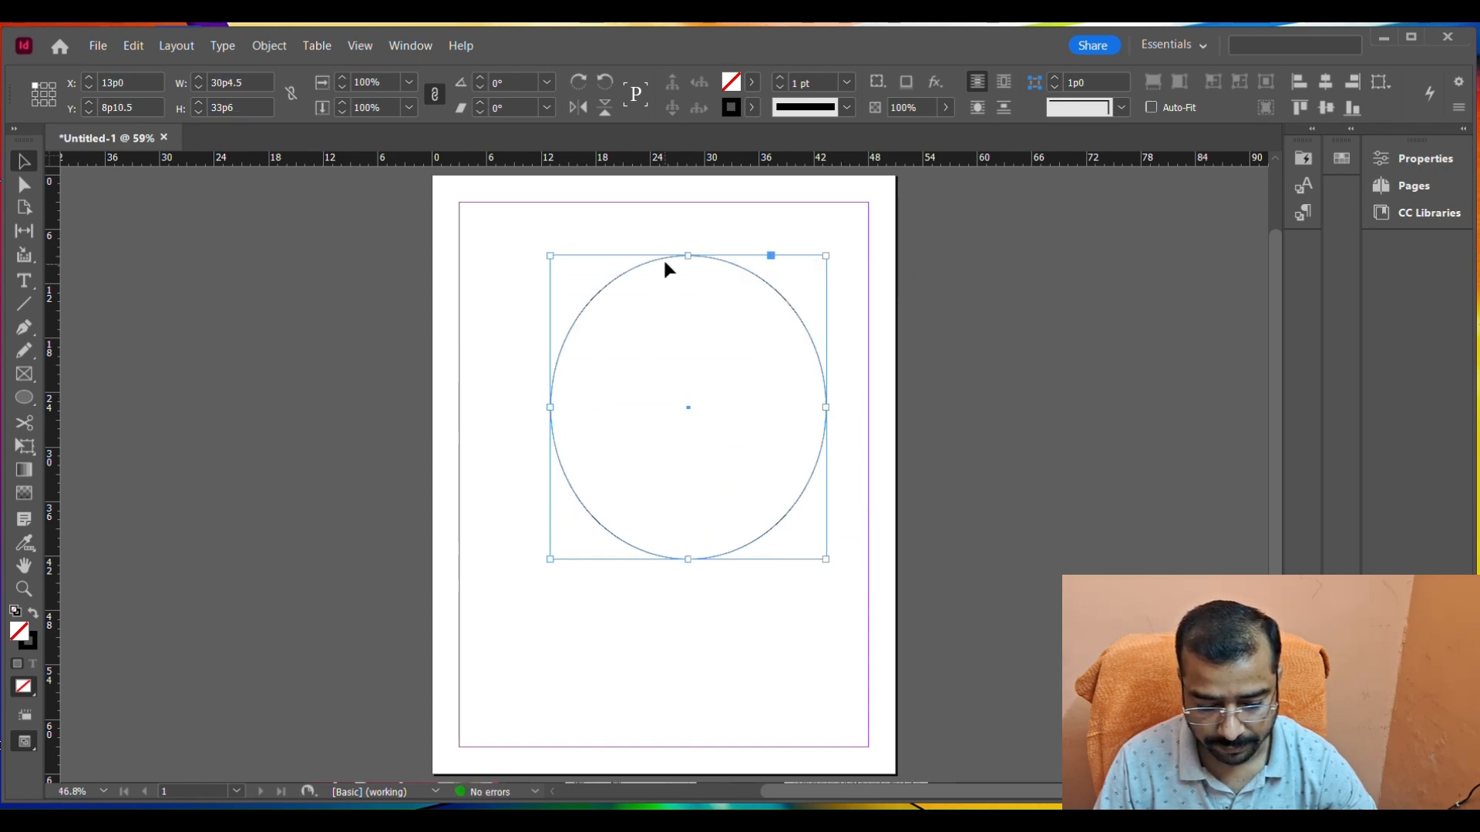
drag(686, 255, 678, 423)
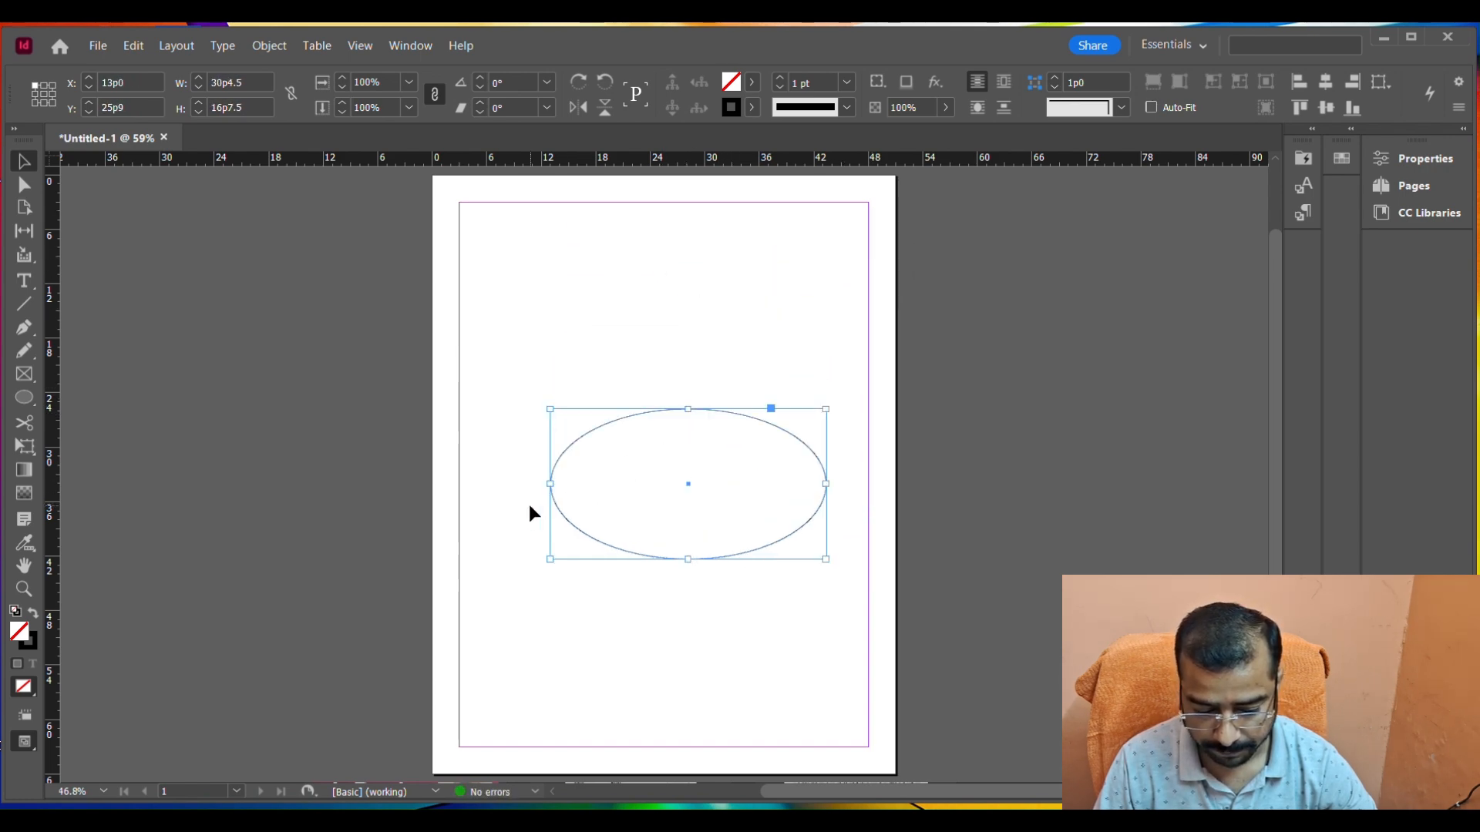
drag(552, 481, 475, 504)
drag(651, 558, 654, 496)
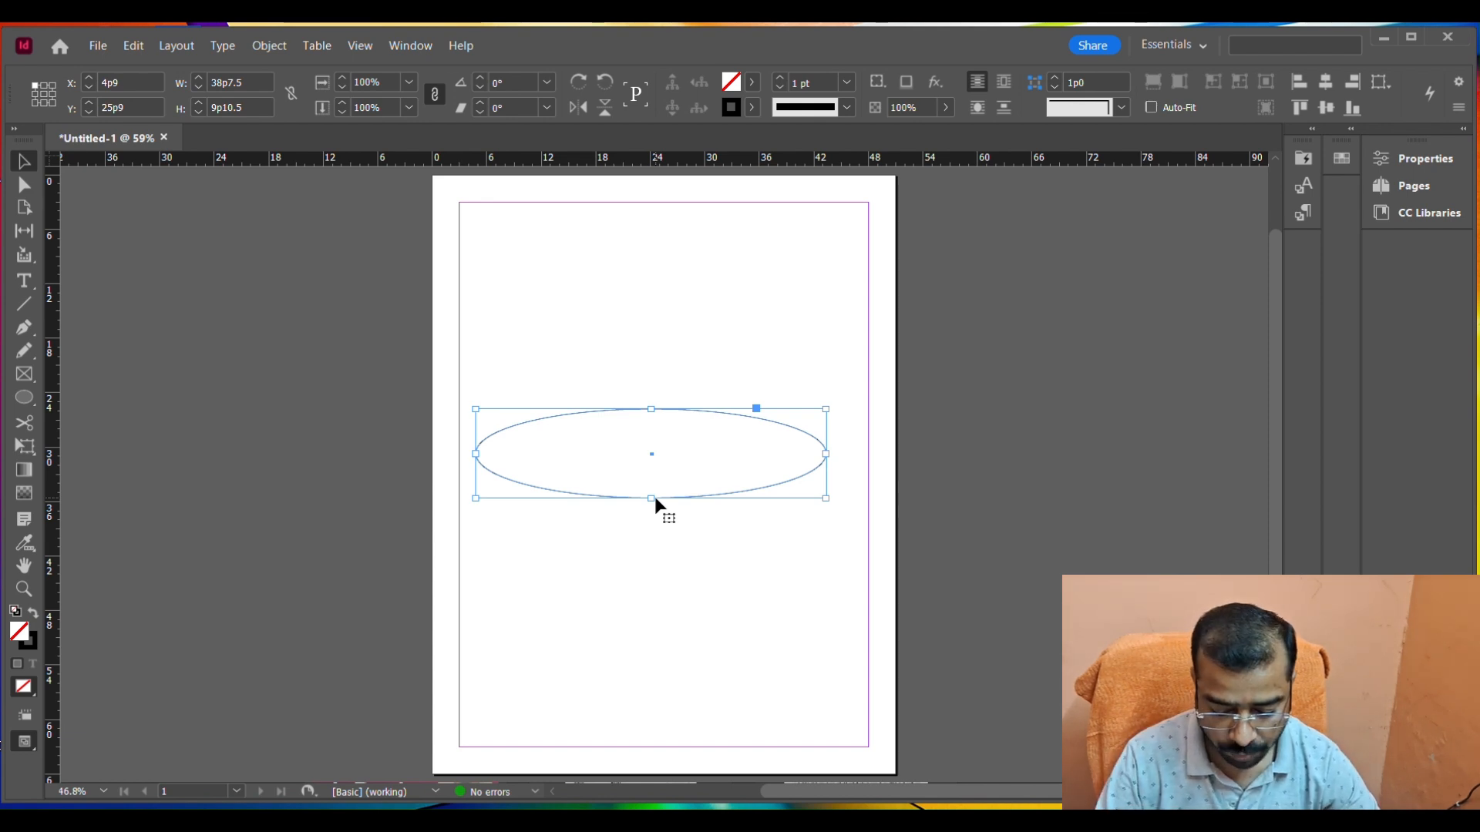
key(Delete)
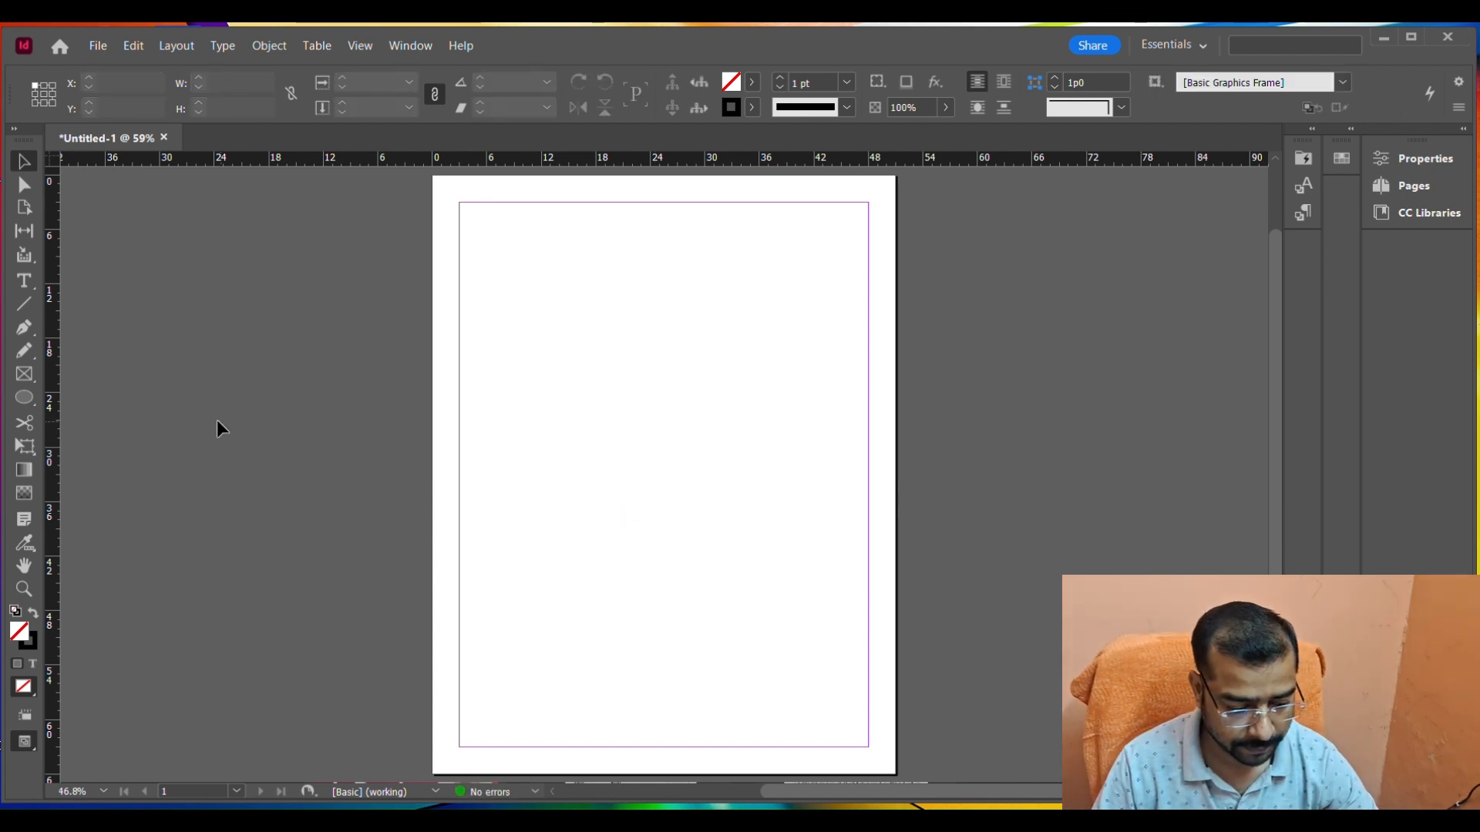
Draw a rectangle about 26 by 13.5 picas near the top of the page and a square about 19 picas wide below it.
right_click(38, 411)
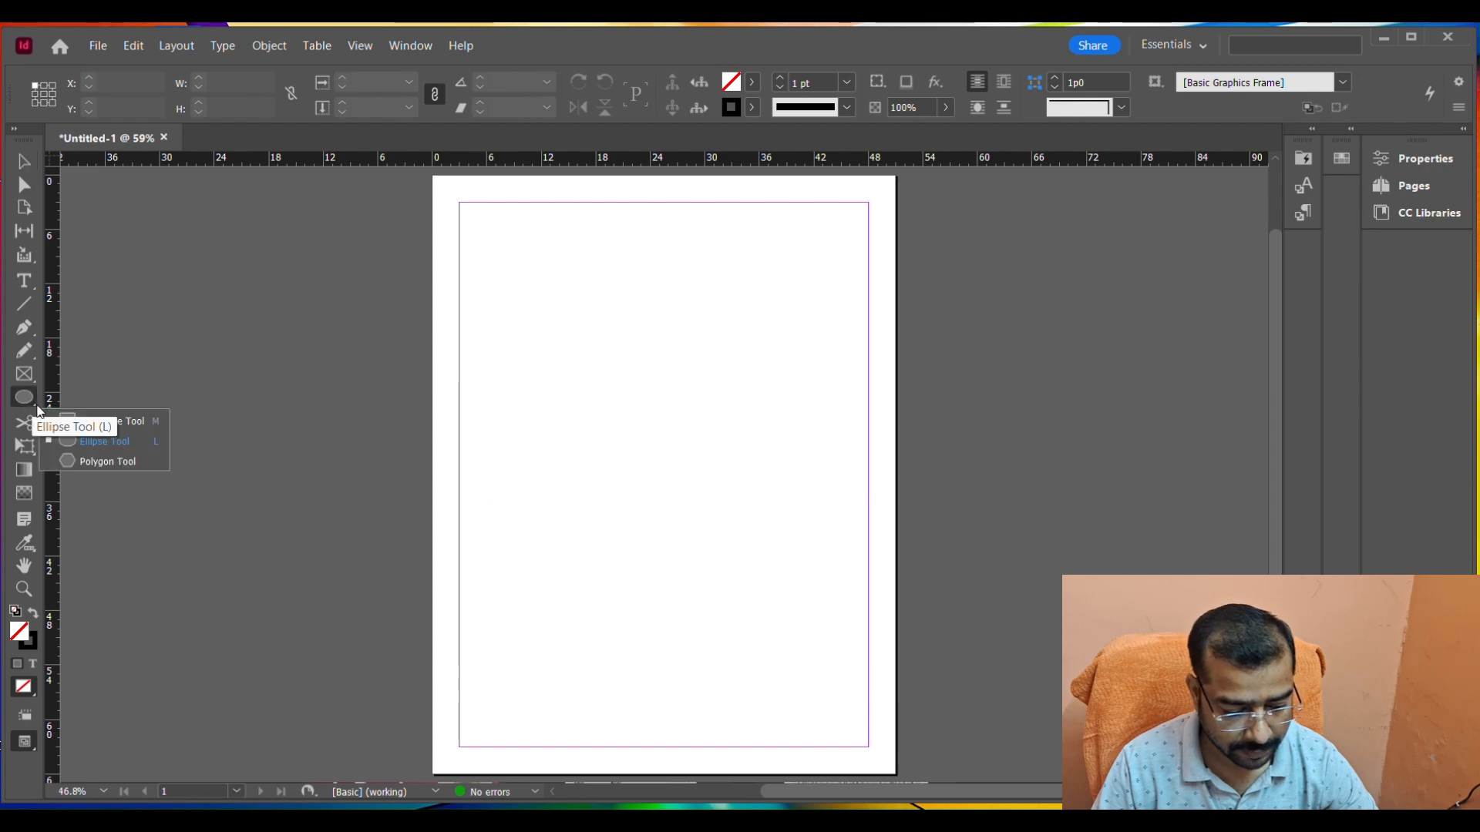
click(95, 421)
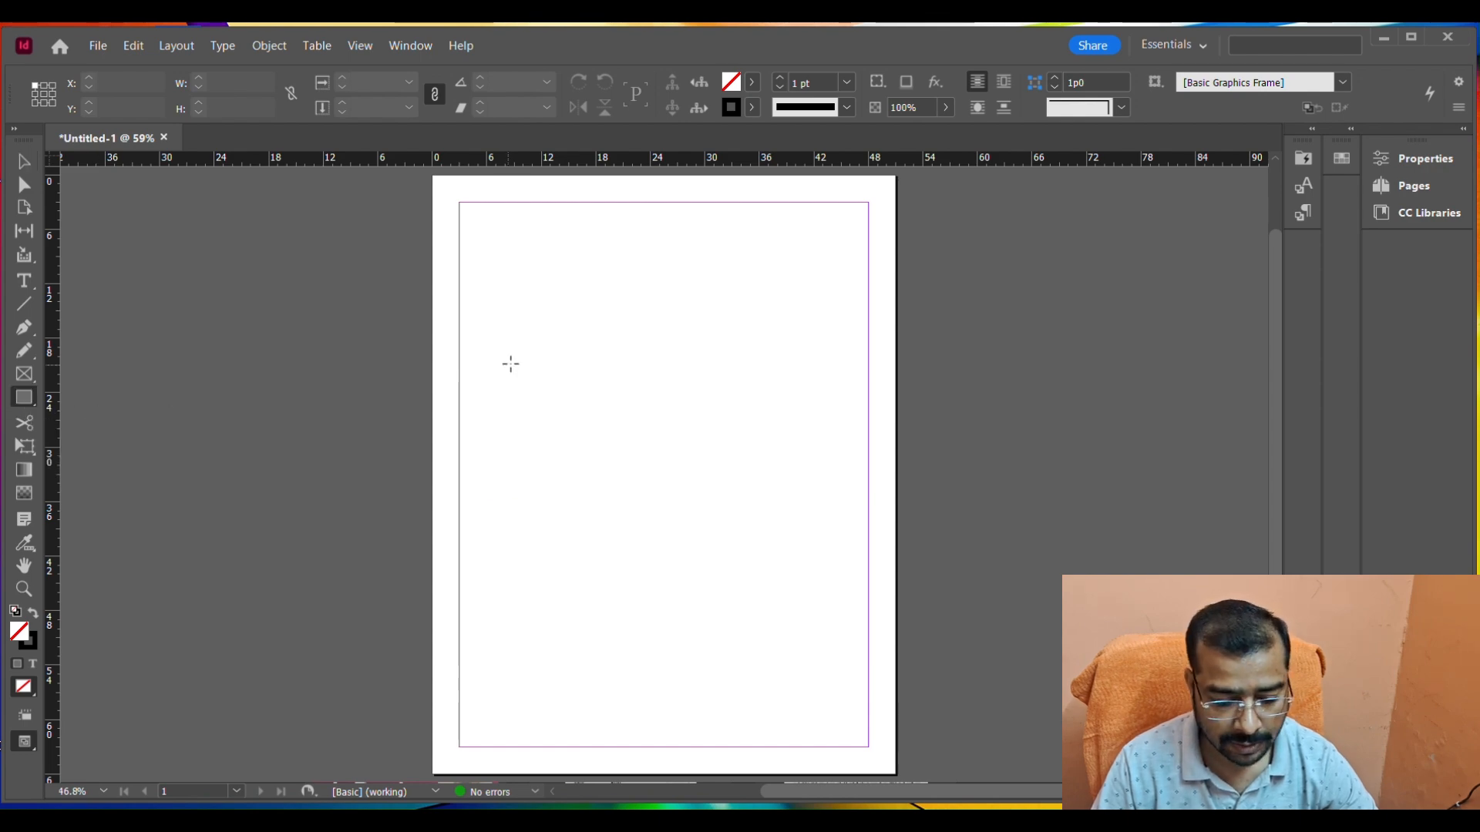
drag(491, 248, 730, 372)
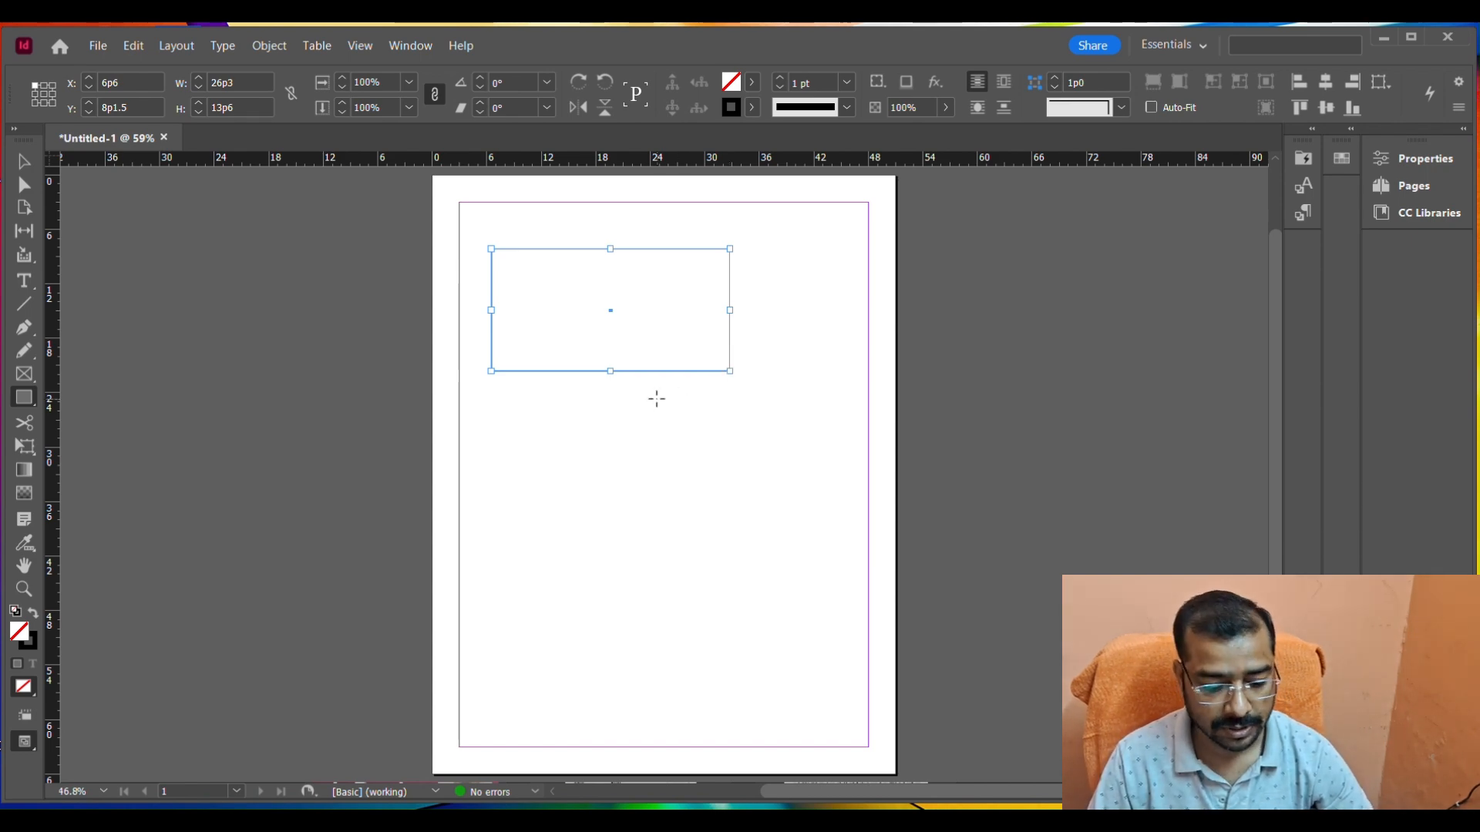
drag(515, 426, 707, 597)
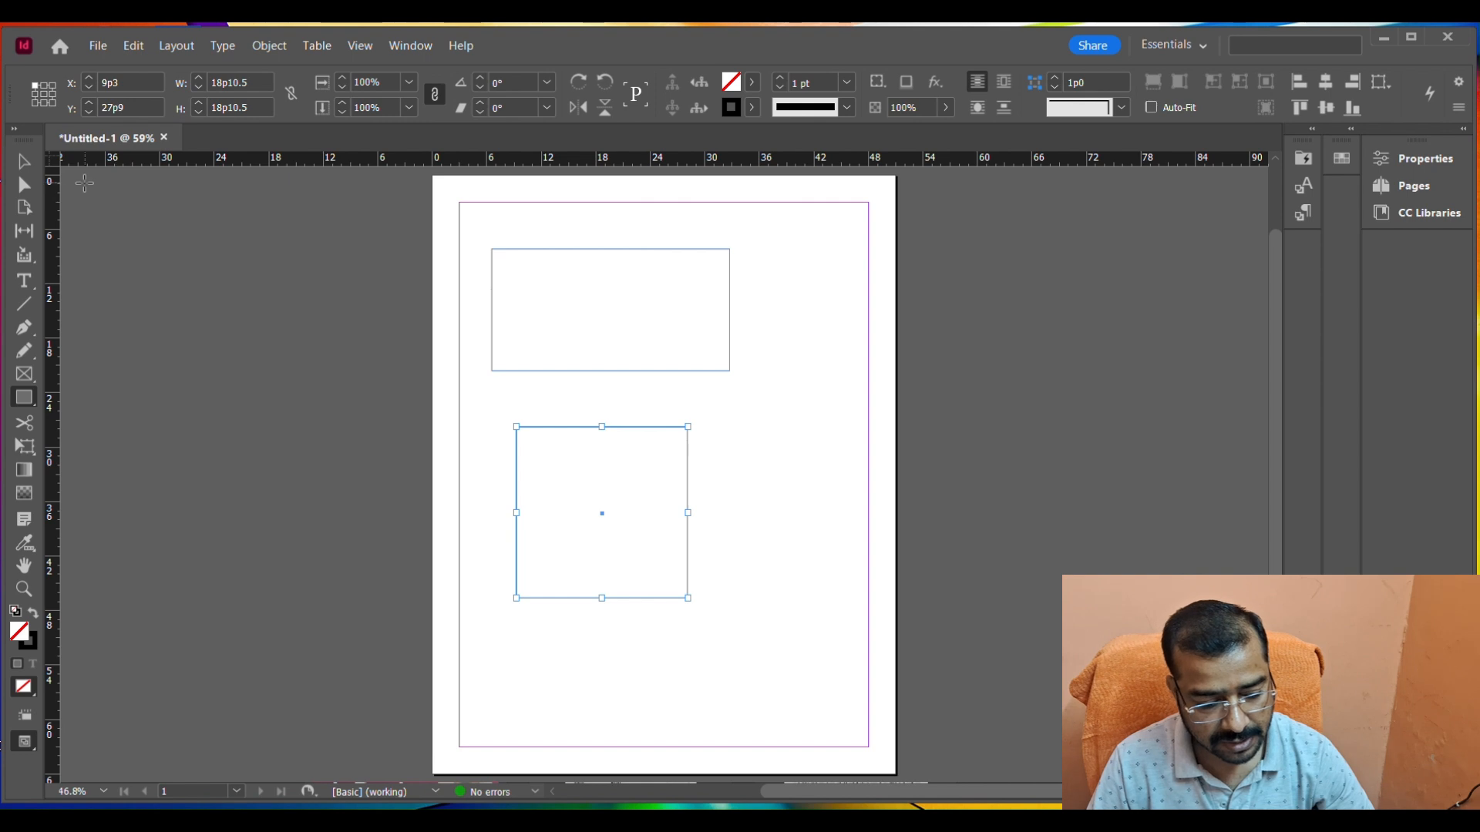
Enlarge the lower square proportionally from its lower-right corner to about 28 picas per side.
click(23, 165)
click(759, 526)
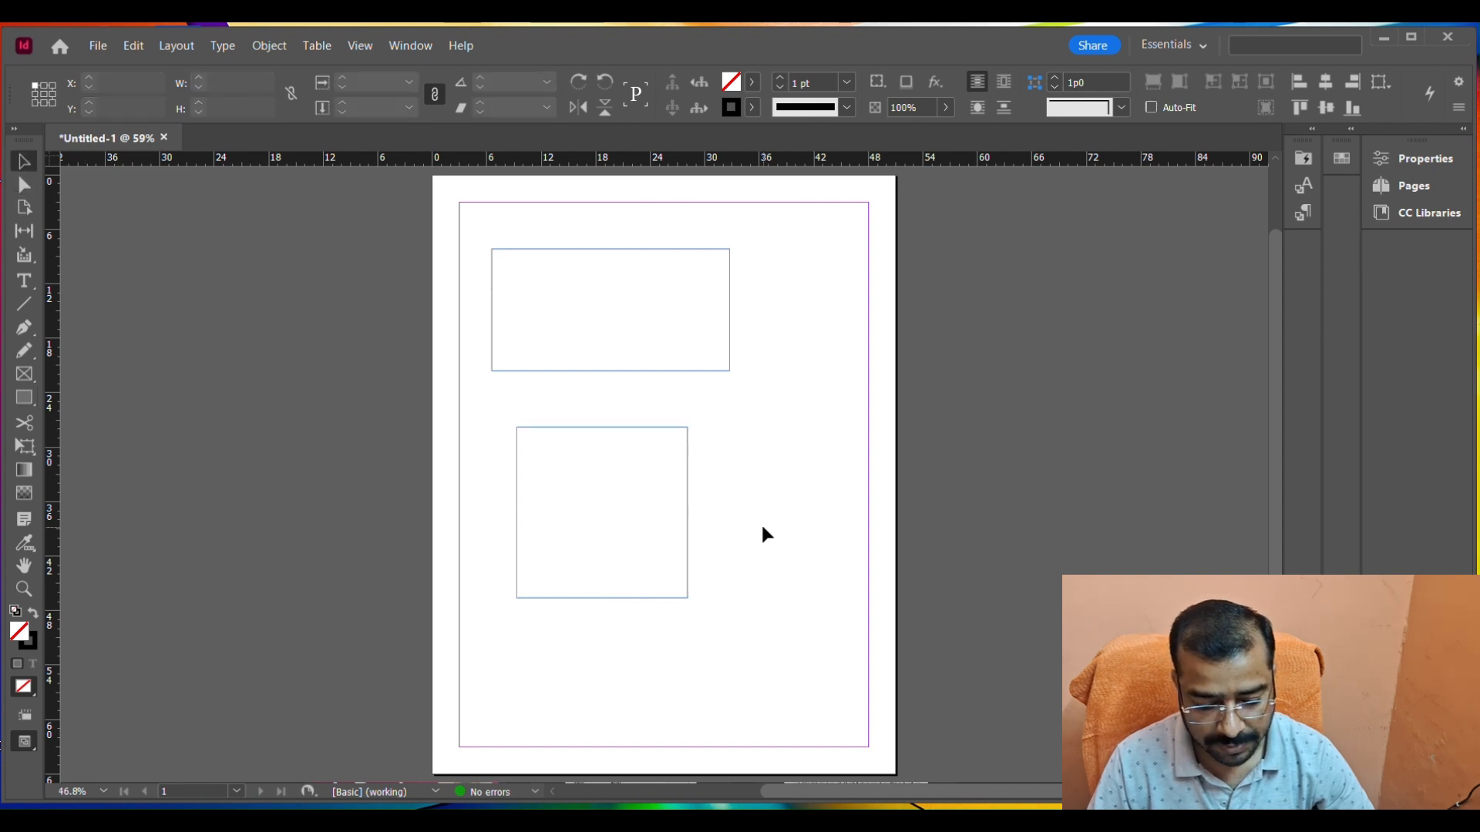
click(687, 437)
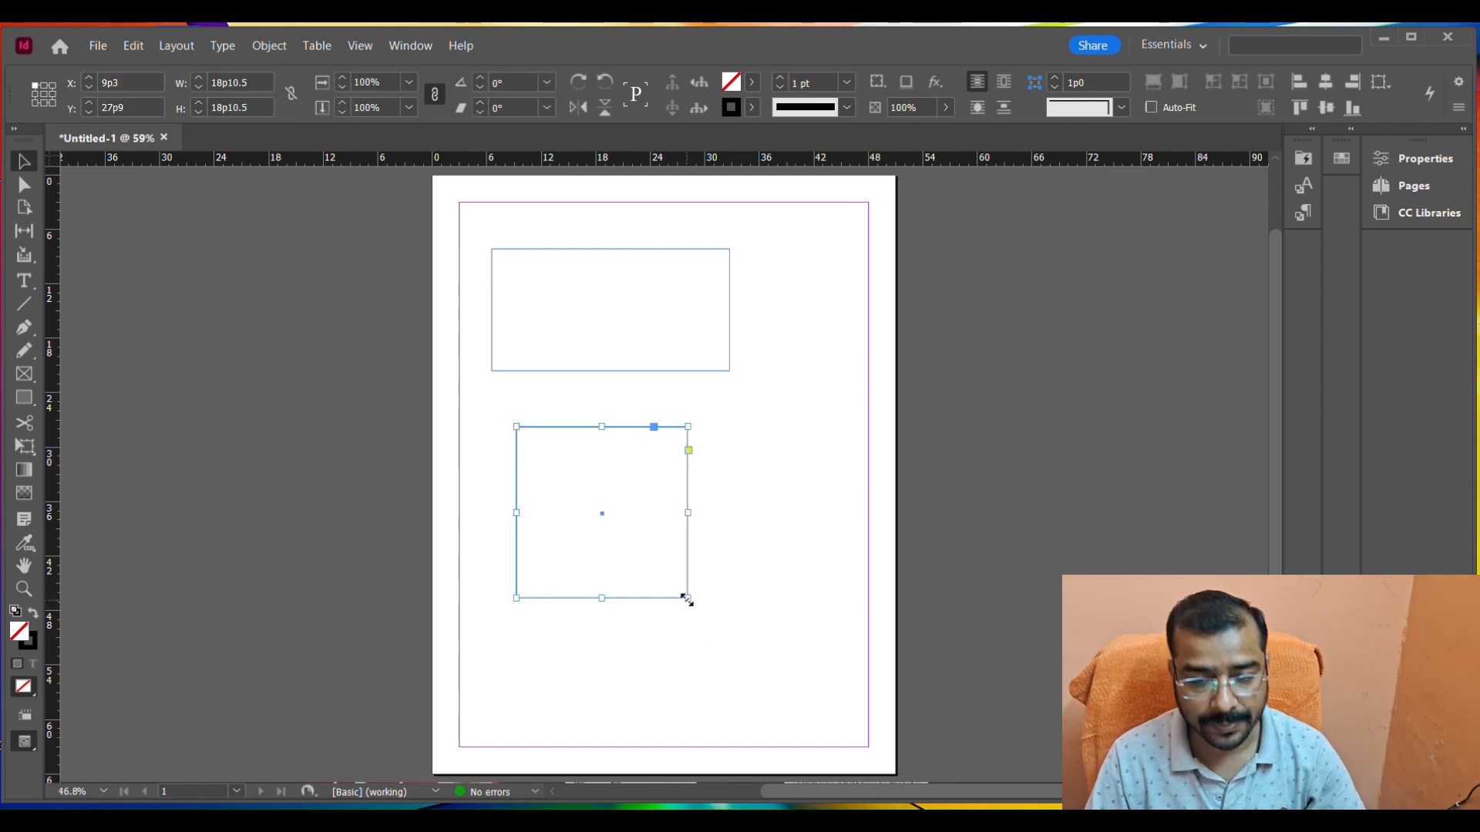
drag(685, 599, 759, 678)
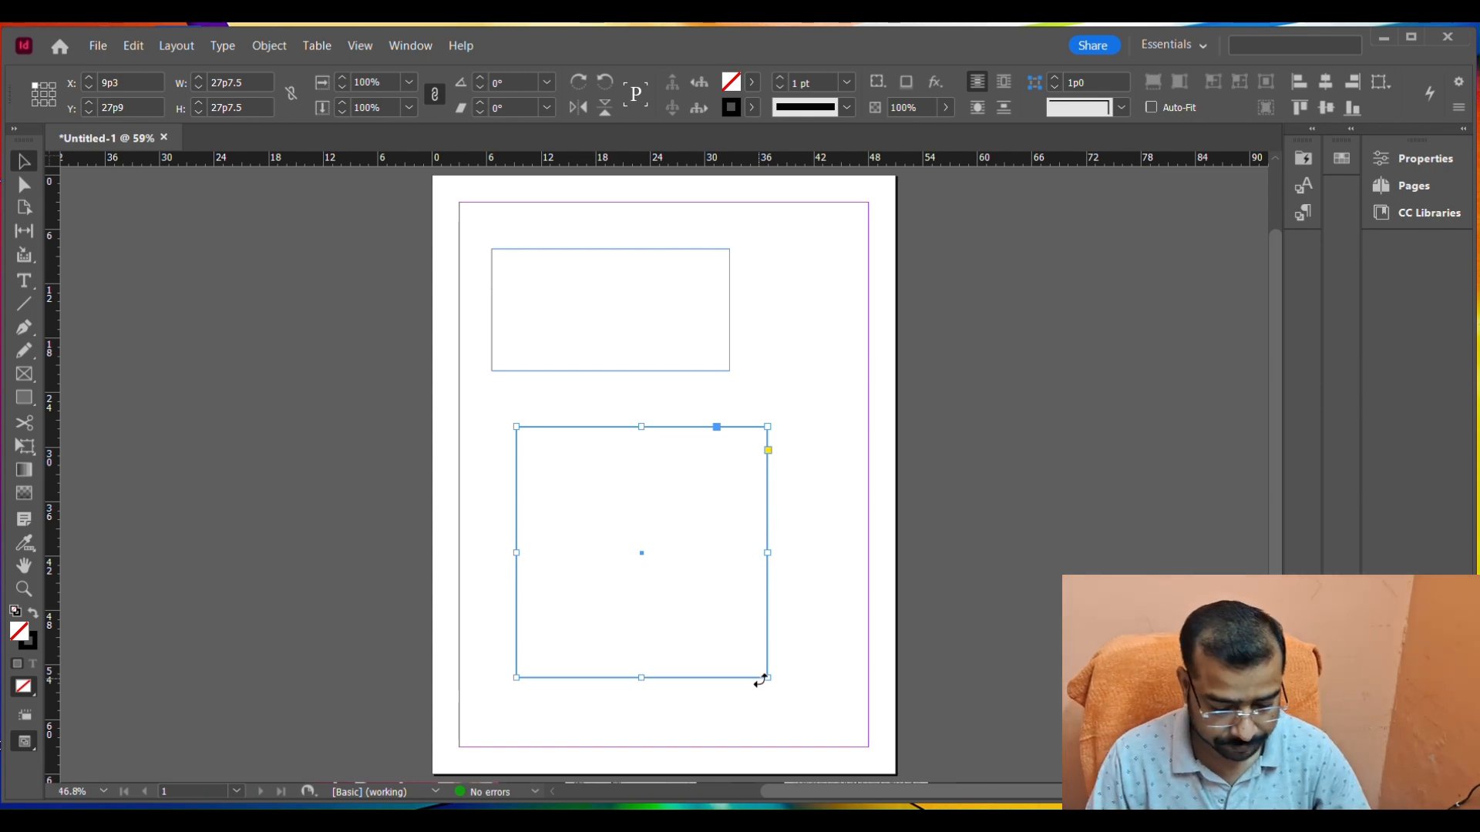
Shrink the lower square proportionally to about 25.5 picas per side, and reduce its height from the top edge to about 20 picas.
drag(765, 677, 742, 659)
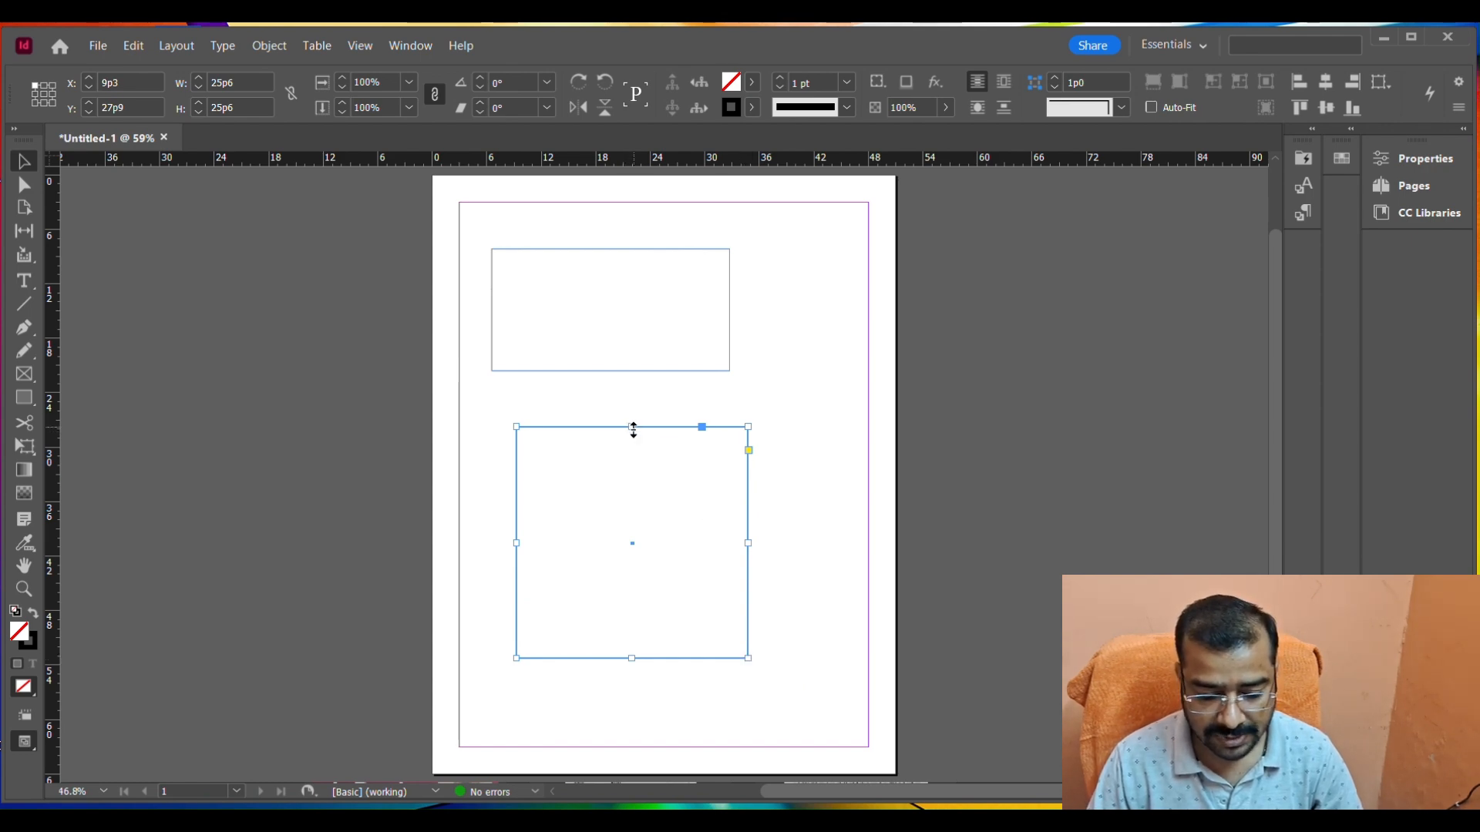
drag(631, 427, 634, 473)
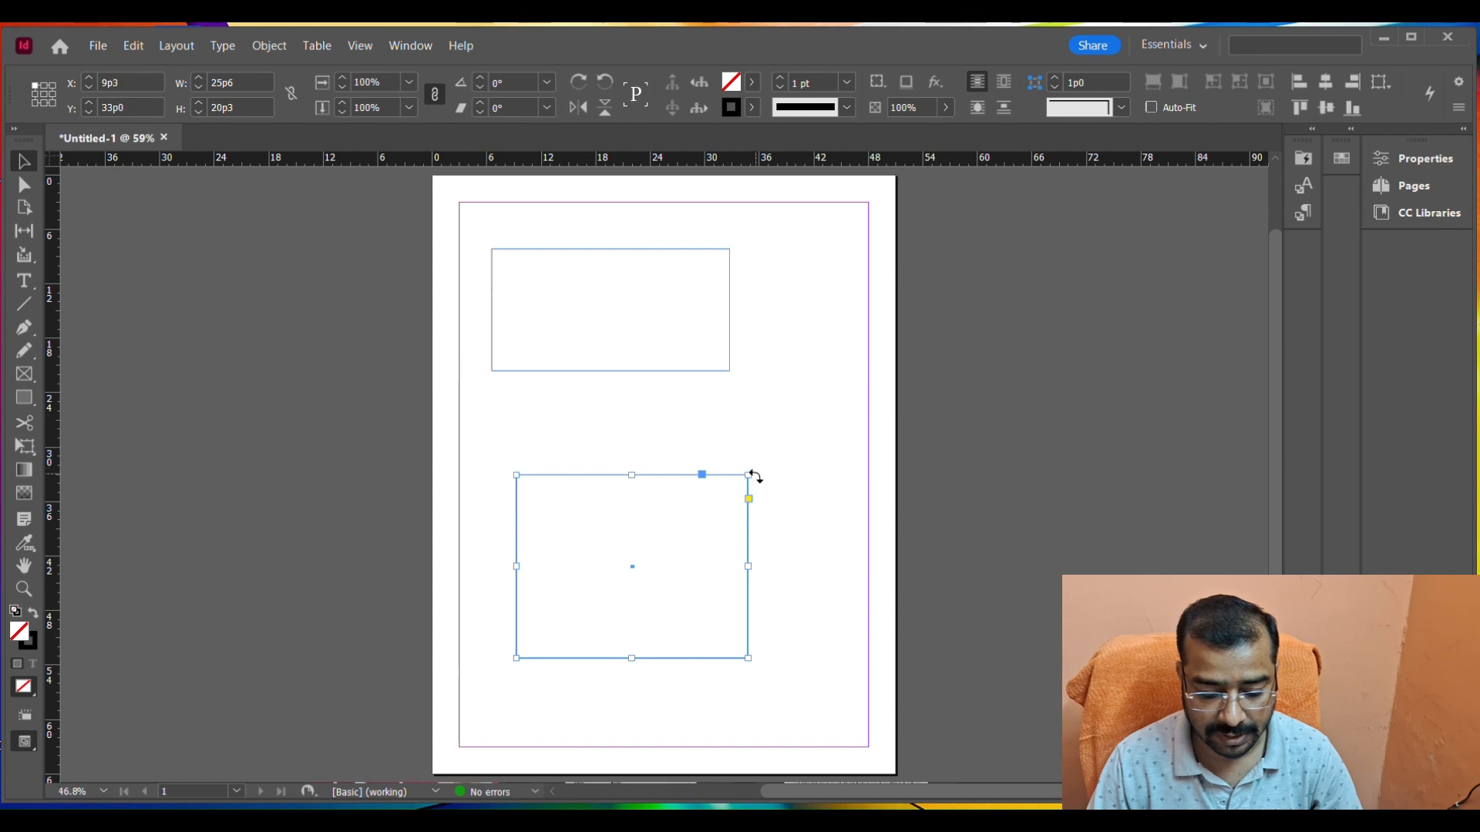
Rotate the lower rectangle about 8° clockwise and delete it.
drag(753, 471, 729, 506)
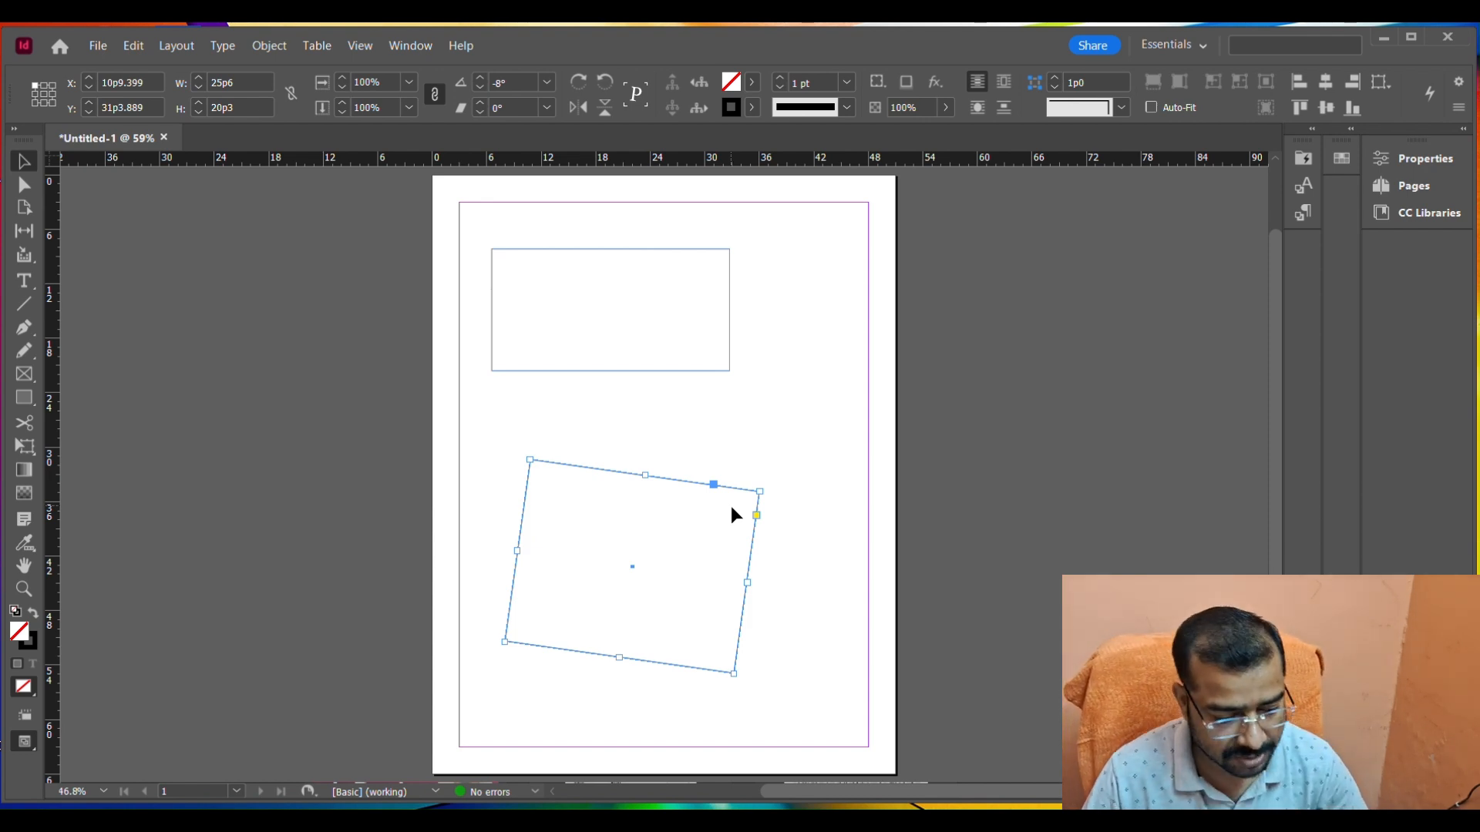
key(Delete)
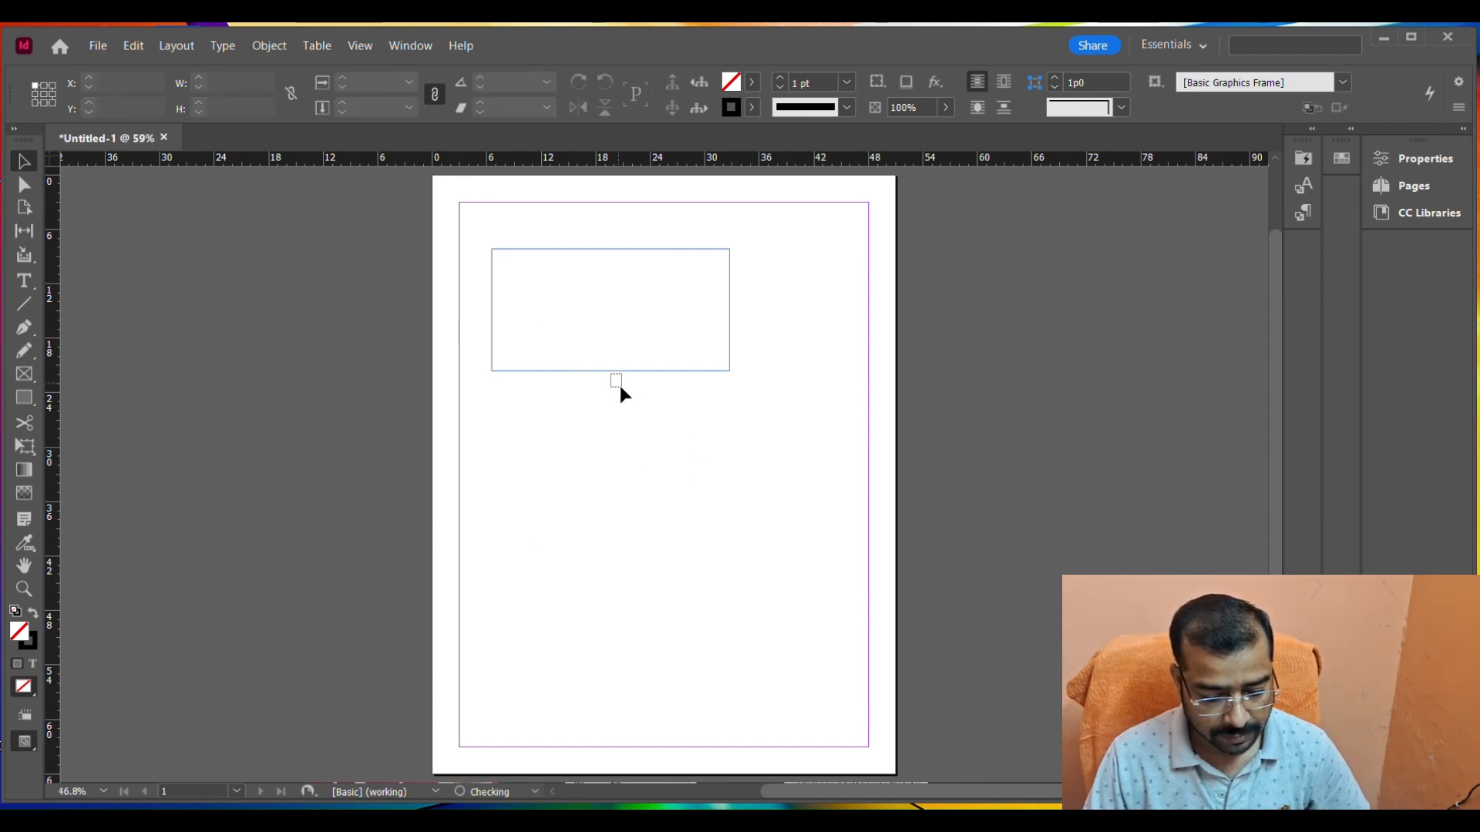
Move the remaining rectangle down and right to about X 9p6, Y 16p3, and select its top edge with the Direct Selection tool.
click(678, 372)
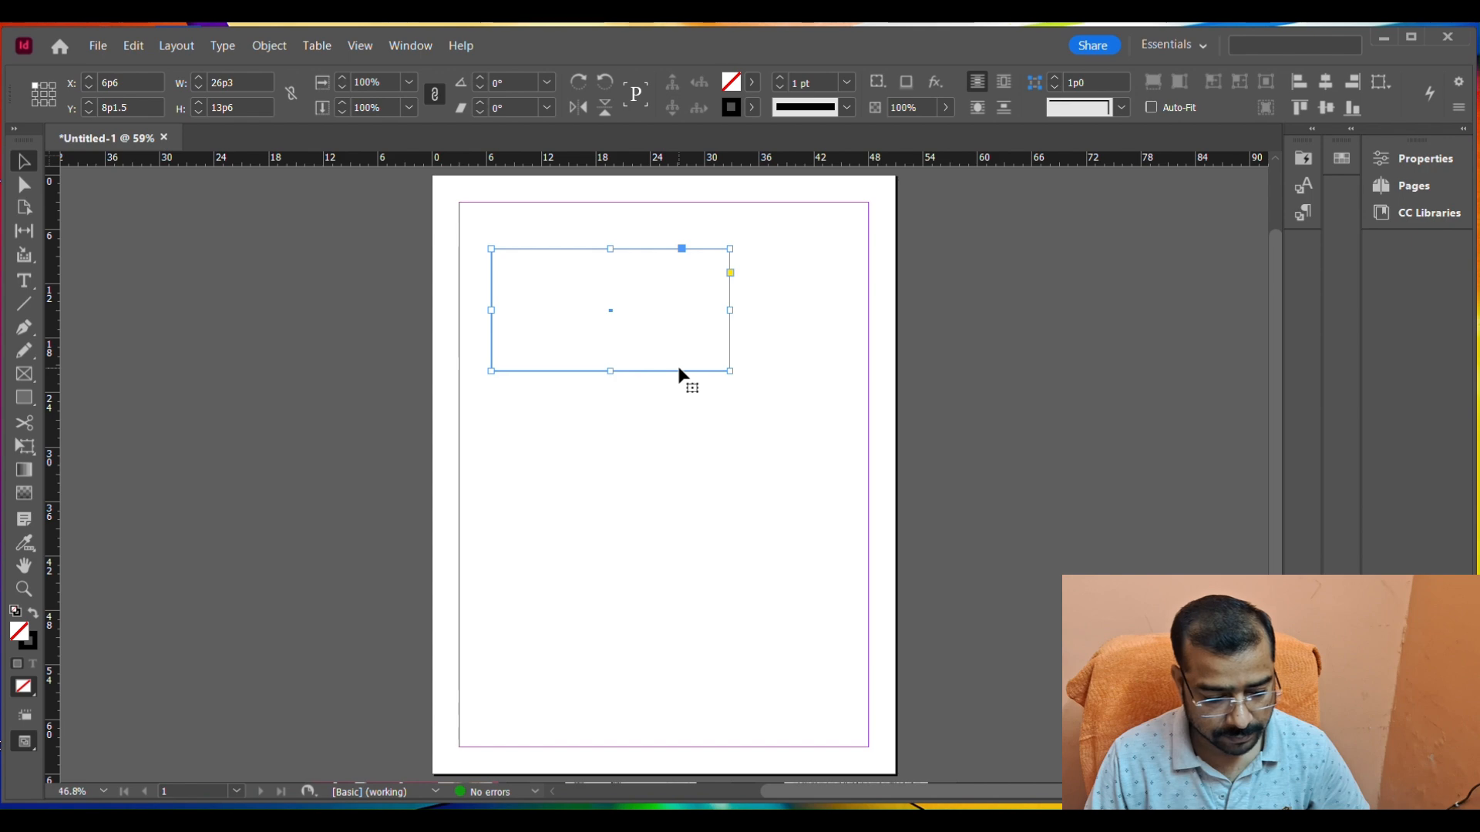
drag(679, 370, 705, 443)
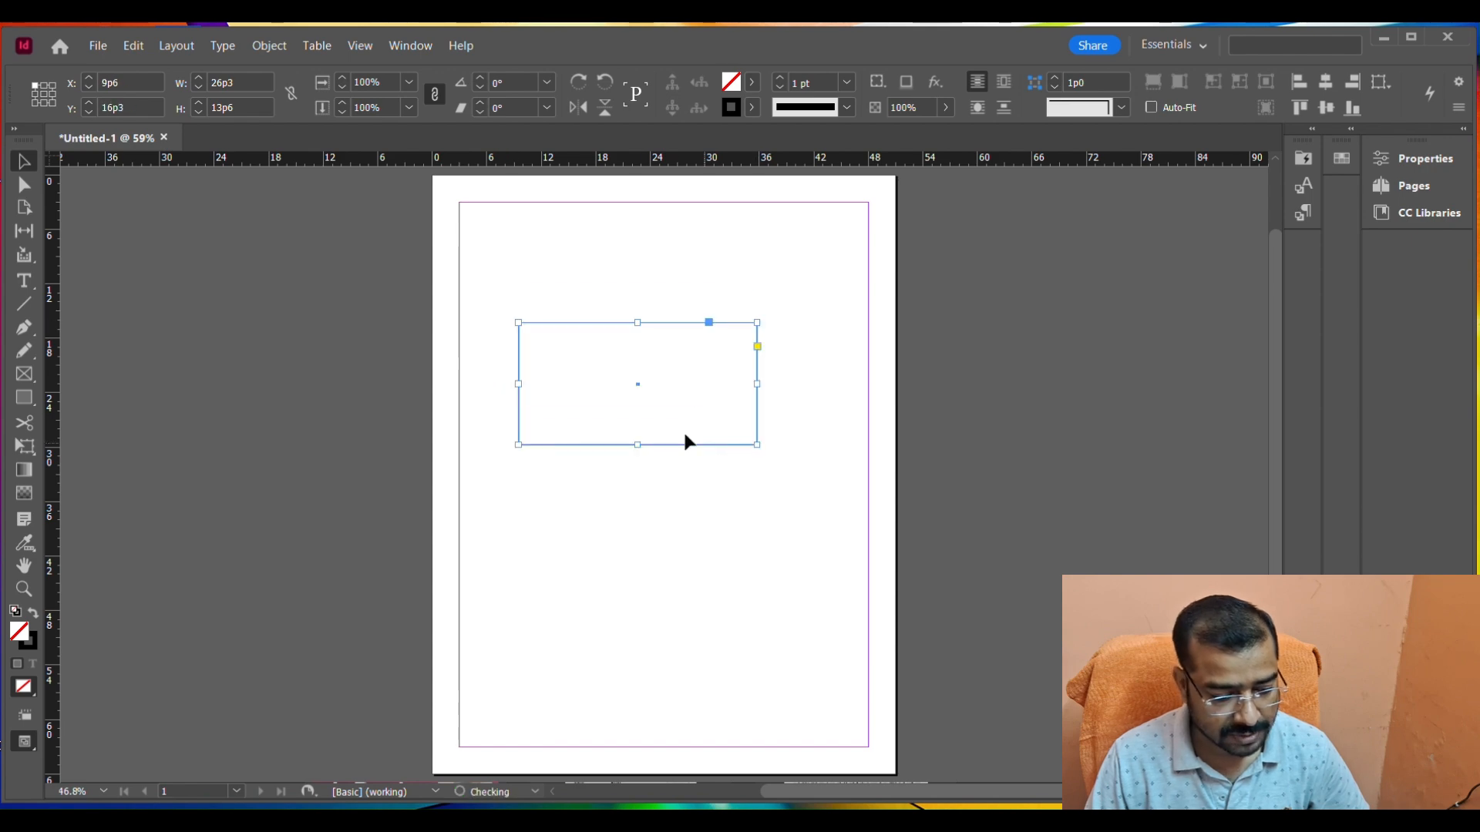
click(28, 188)
click(611, 279)
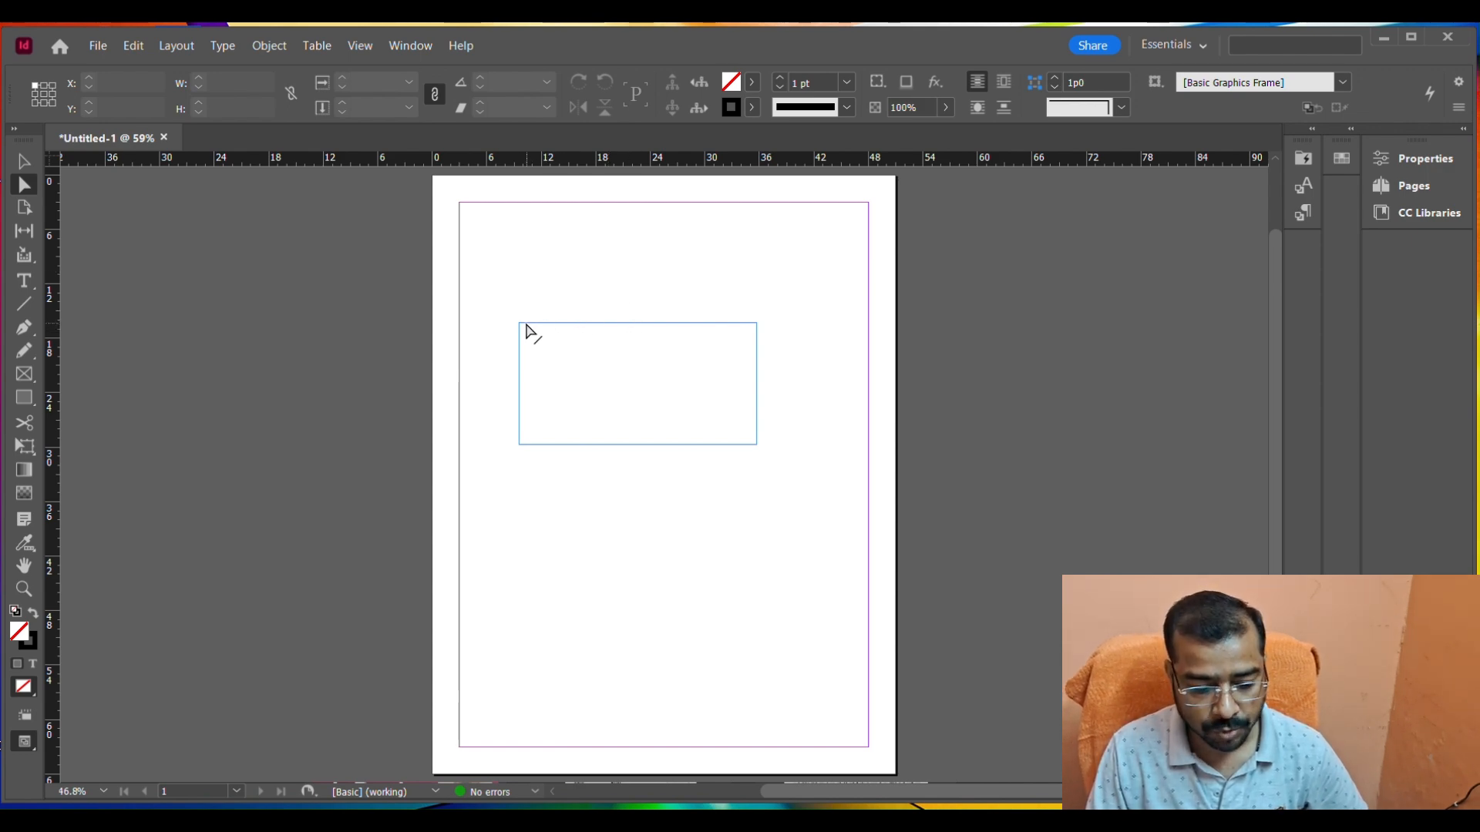
click(704, 325)
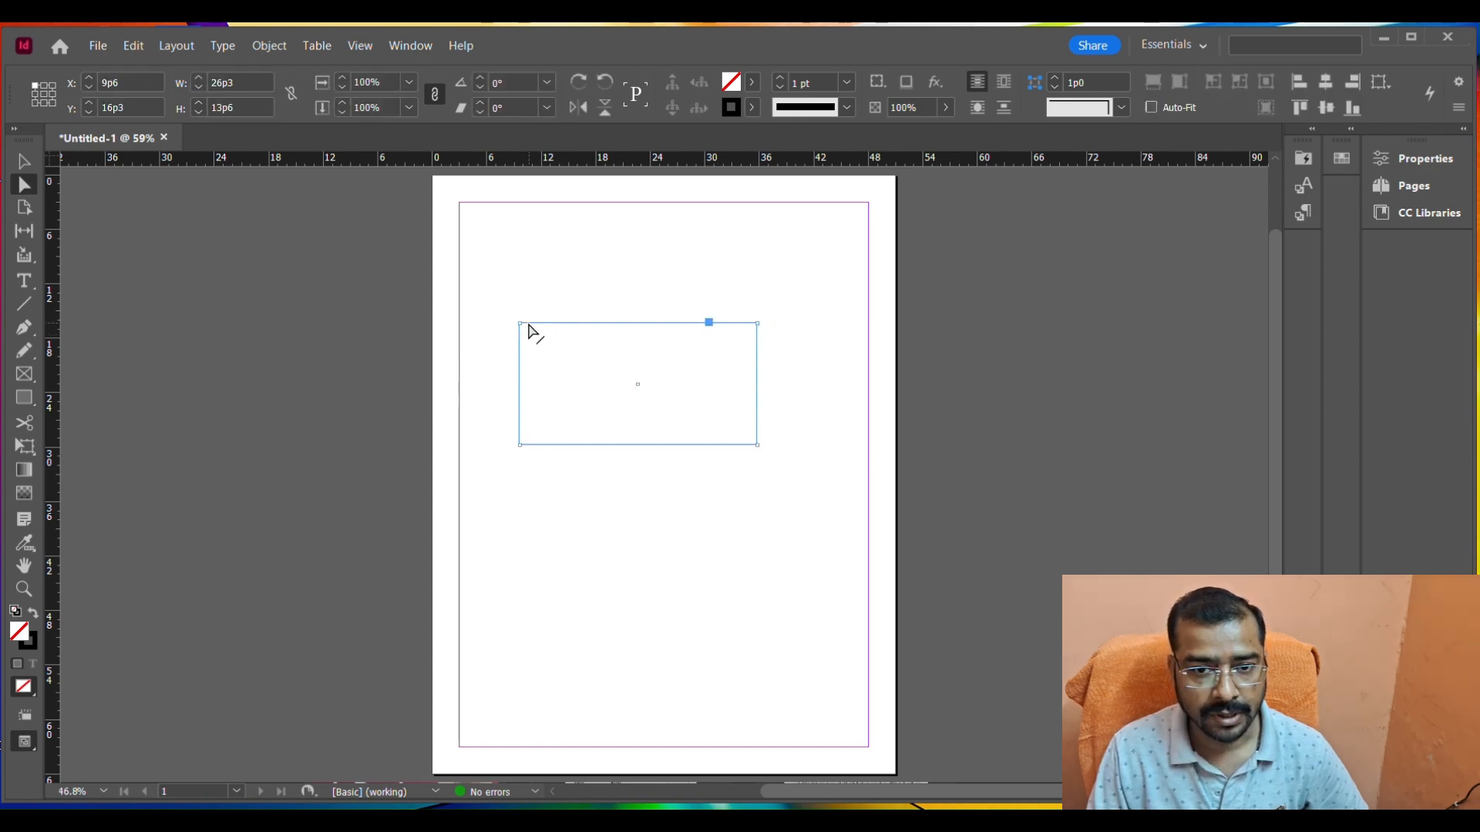
Resize the rectangle with the Selection tool from its top edge and upper-left corner to about 21.4 by 13.4 picas.
click(31, 163)
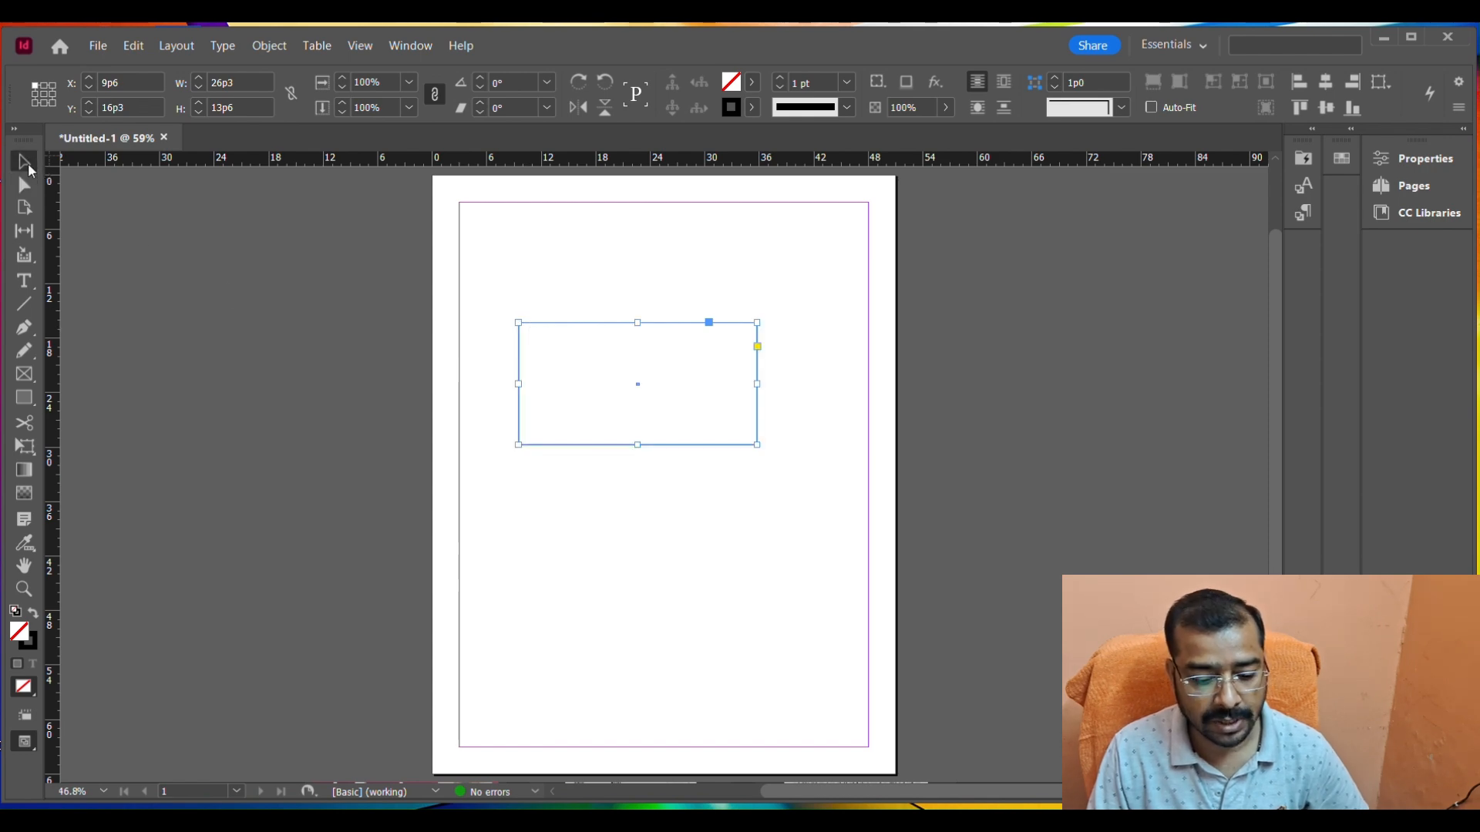
drag(637, 322, 651, 265)
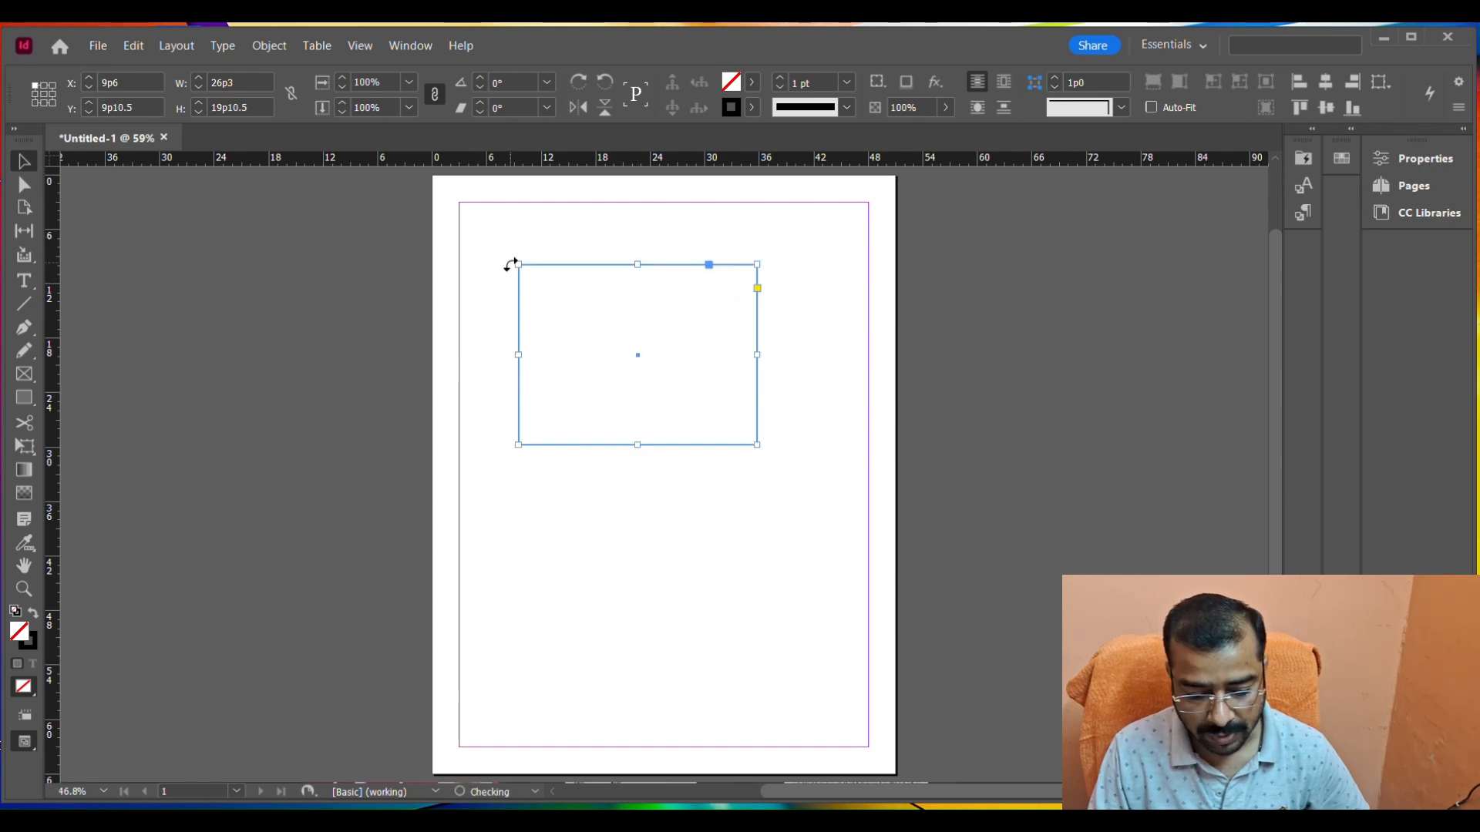
drag(519, 264, 563, 324)
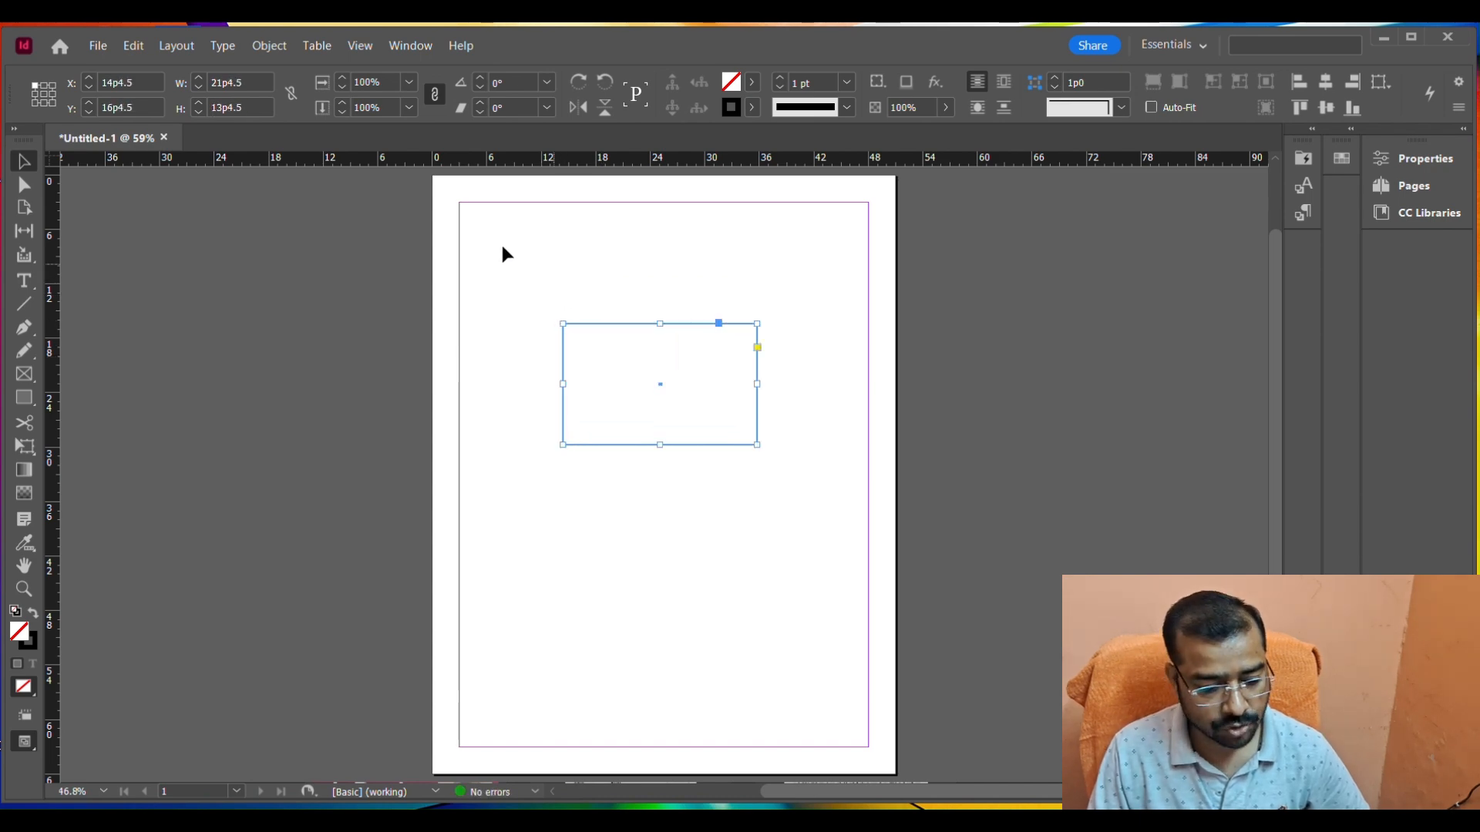
Pull only the rectangle's upper-left anchor point inward to about X 22p6, Y 22p6 with the Direct Selection tool.
click(25, 186)
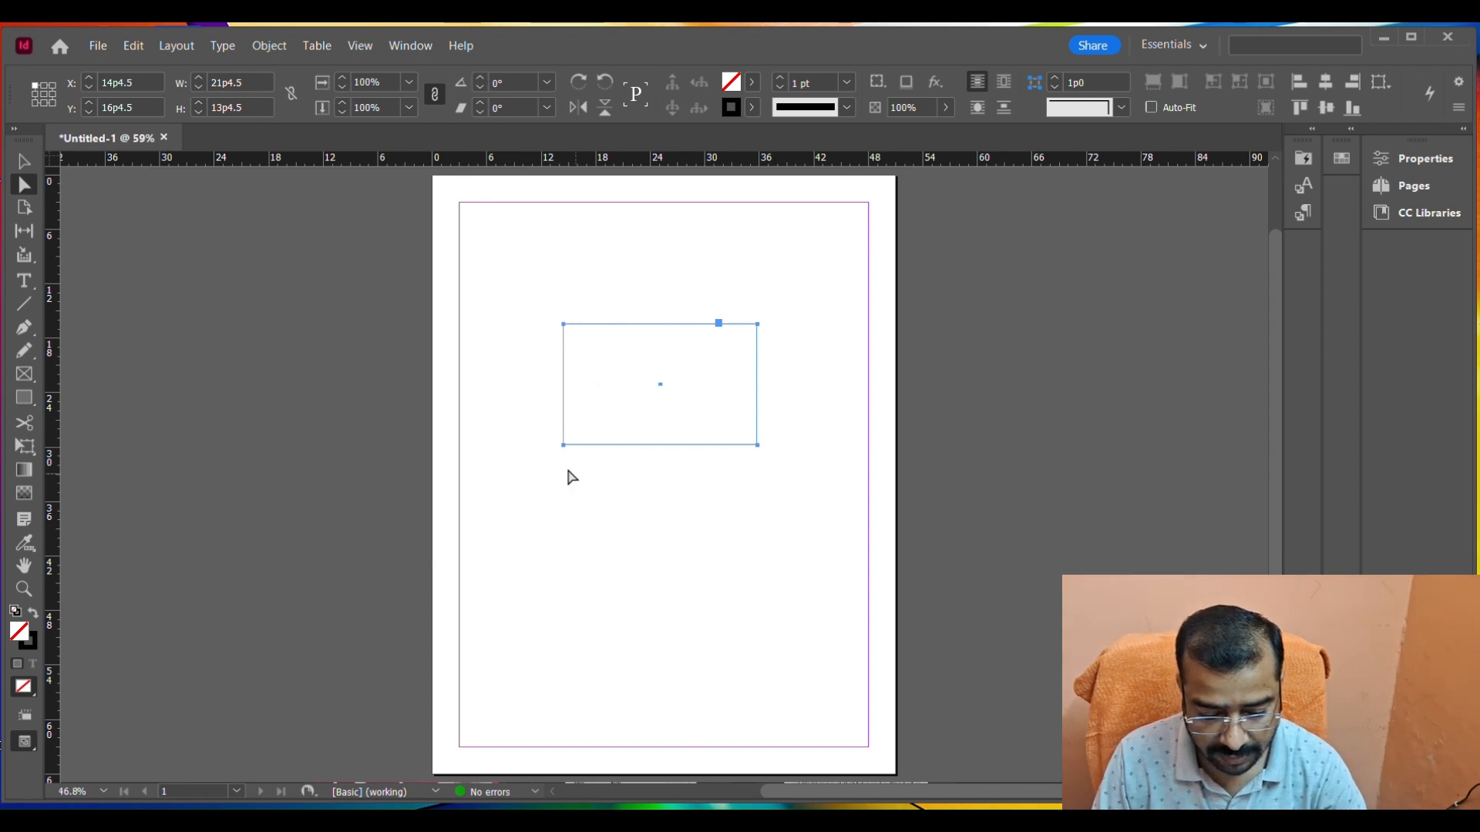
click(621, 291)
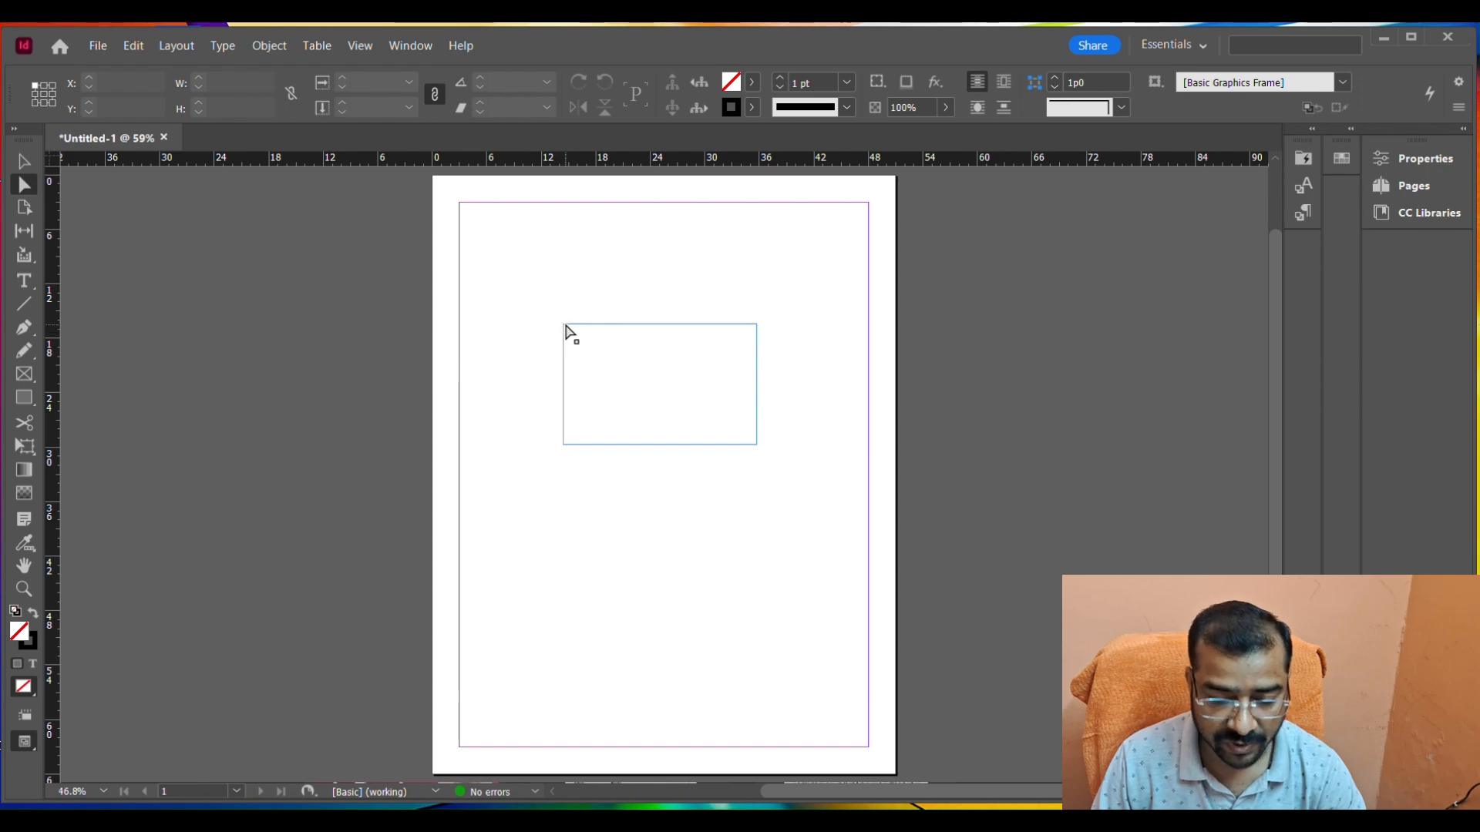
click(565, 330)
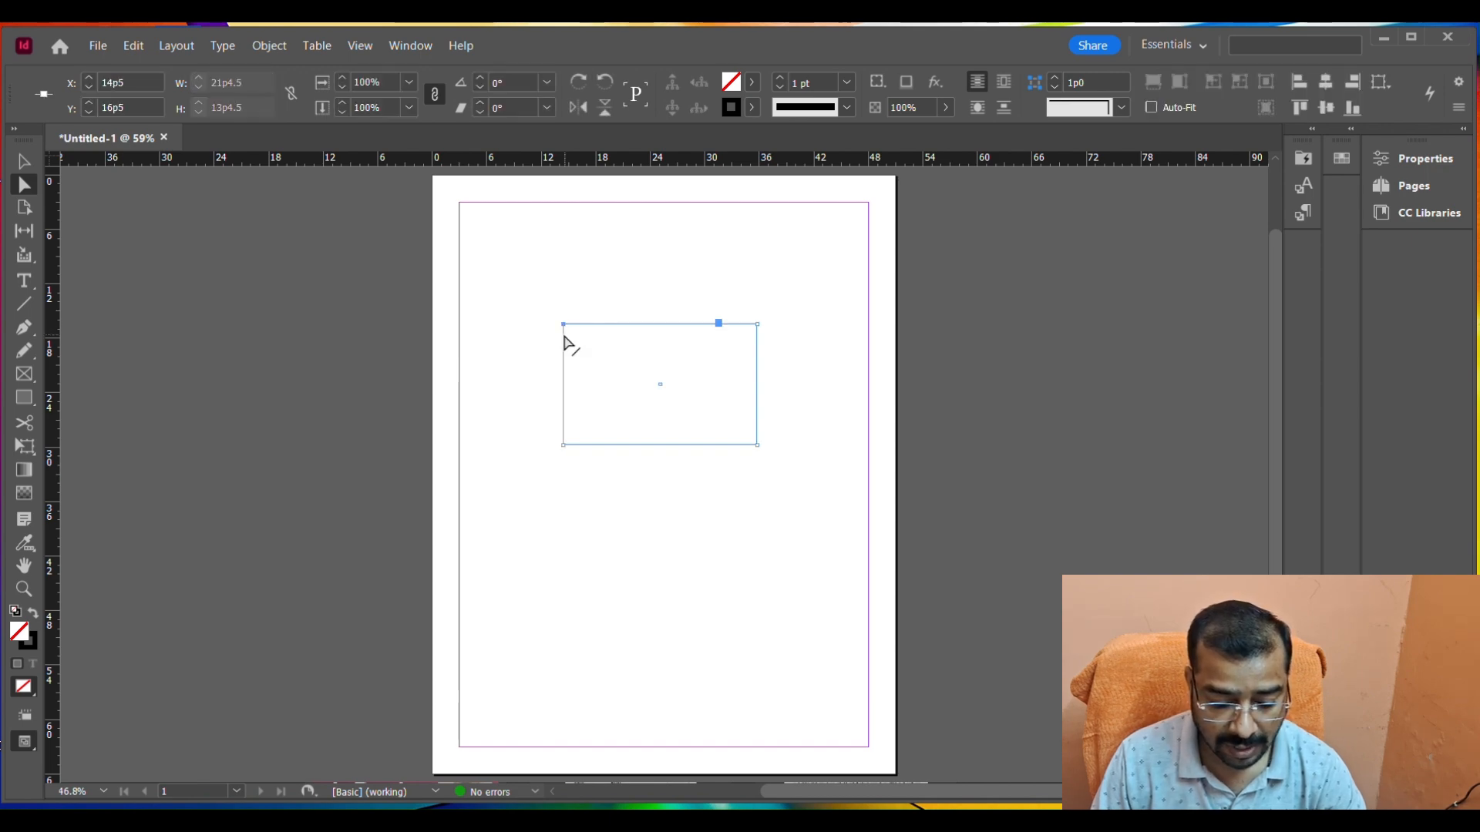
key(z)
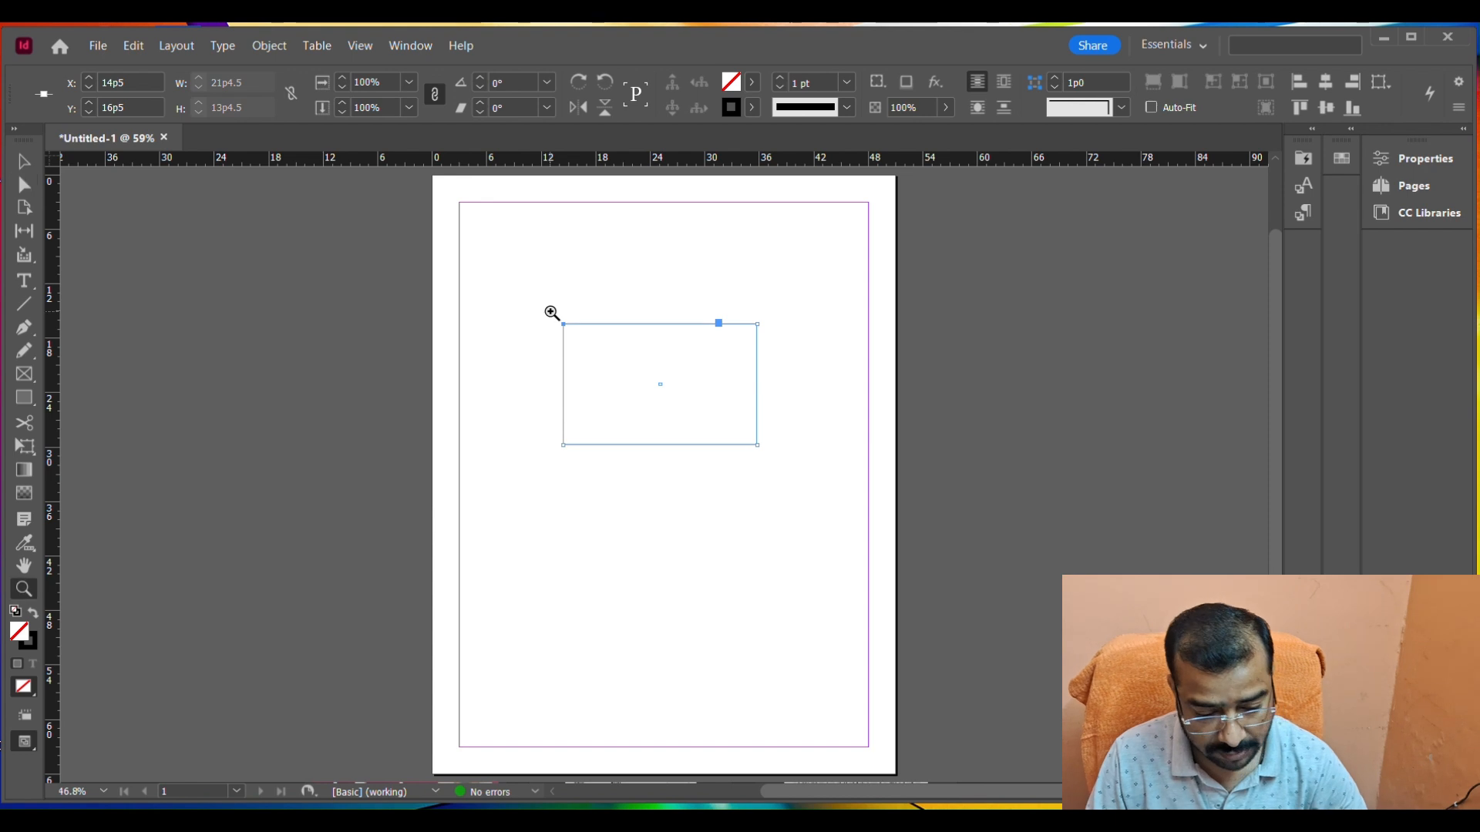
drag(541, 304, 778, 461)
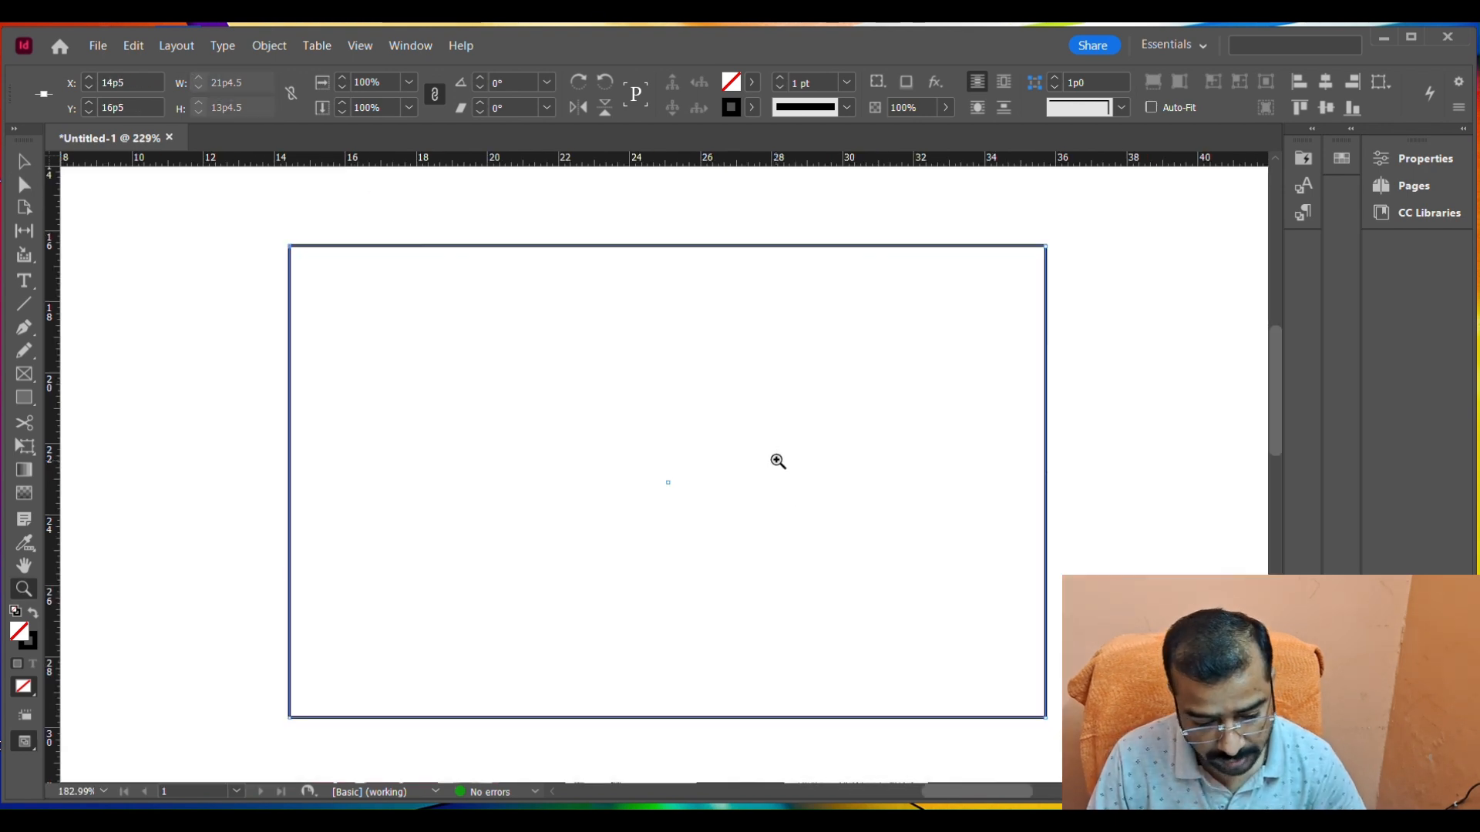
key(a)
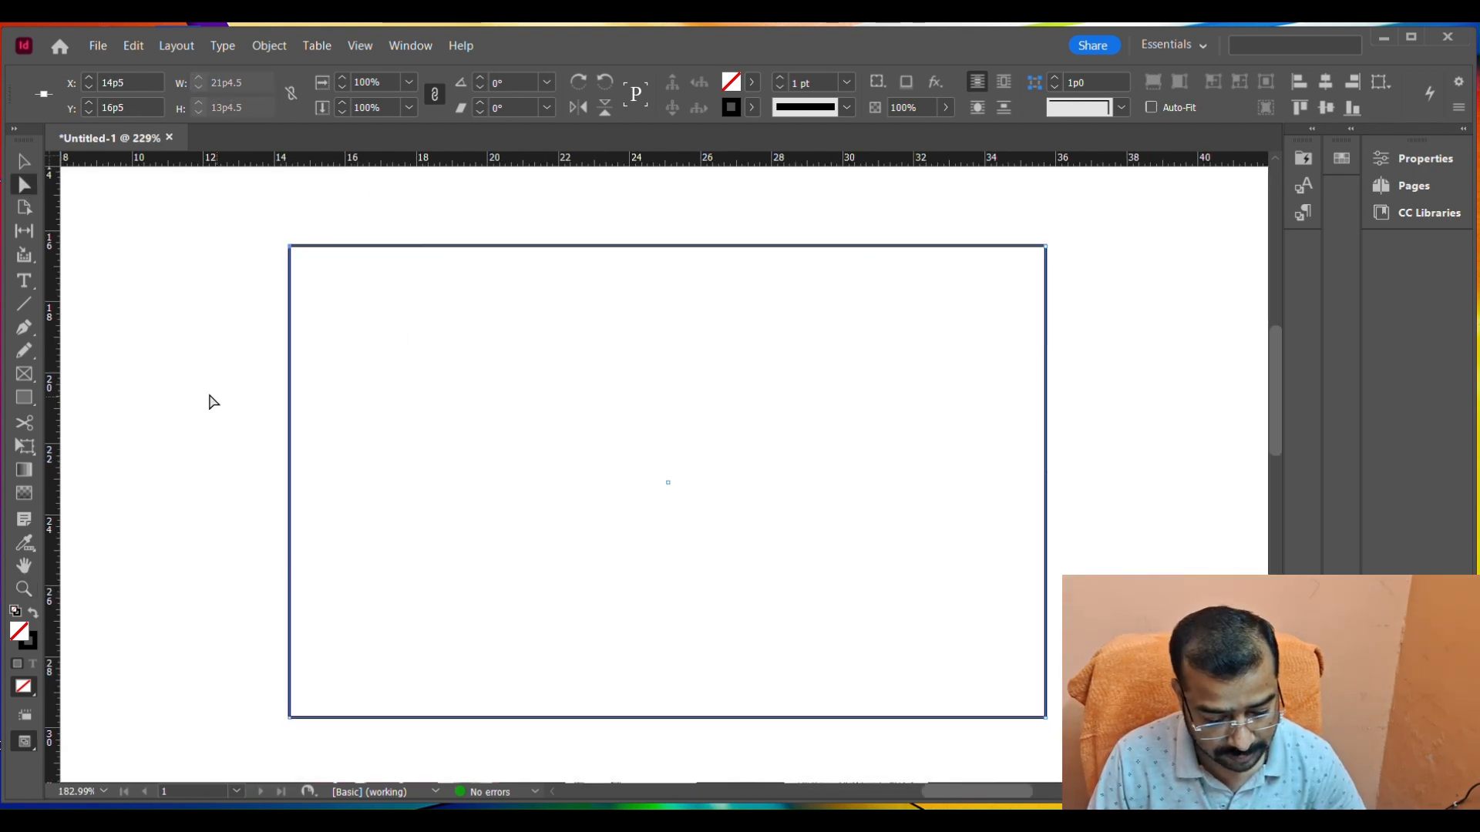
click(208, 400)
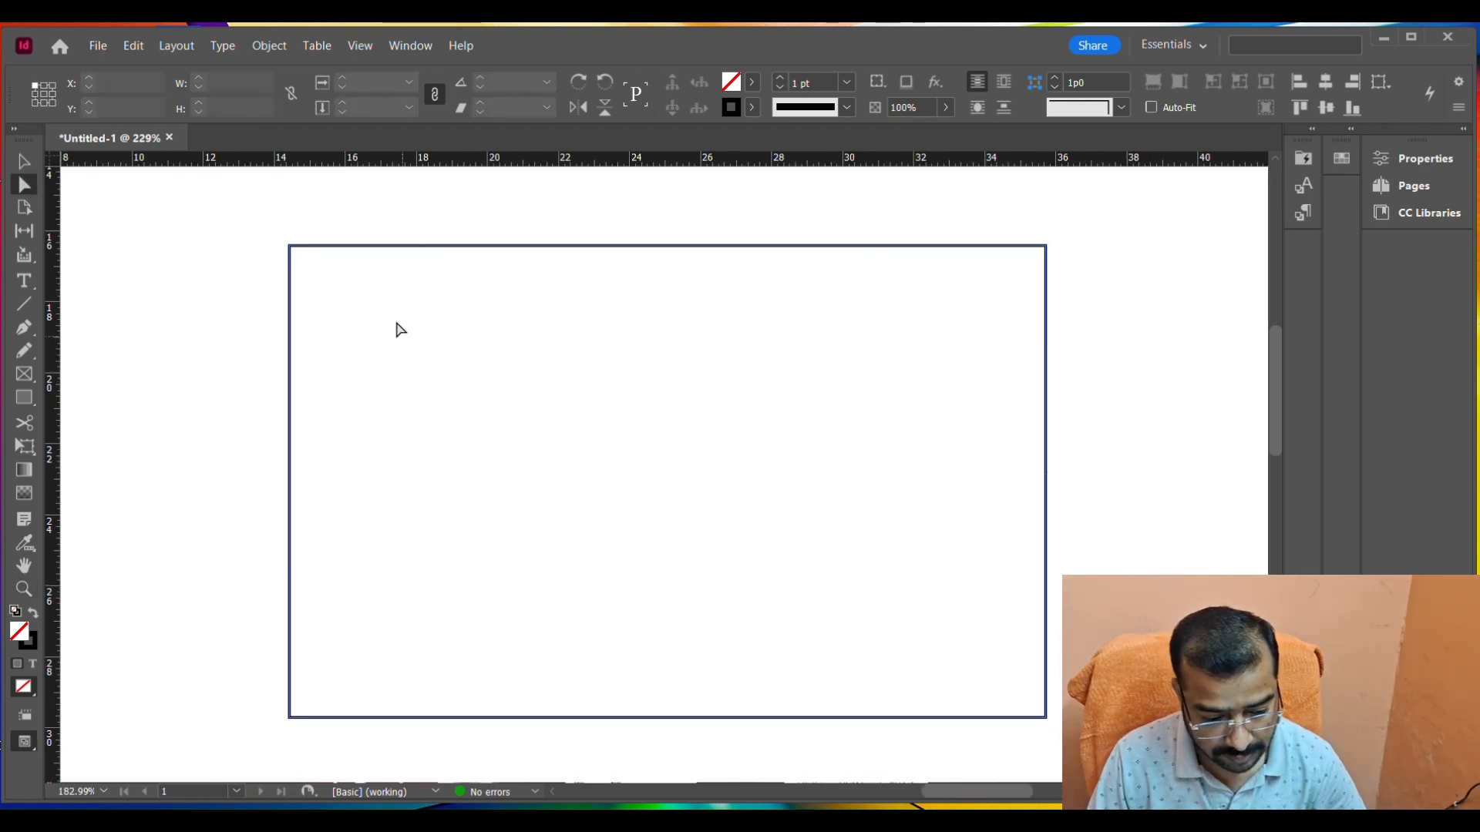
click(290, 250)
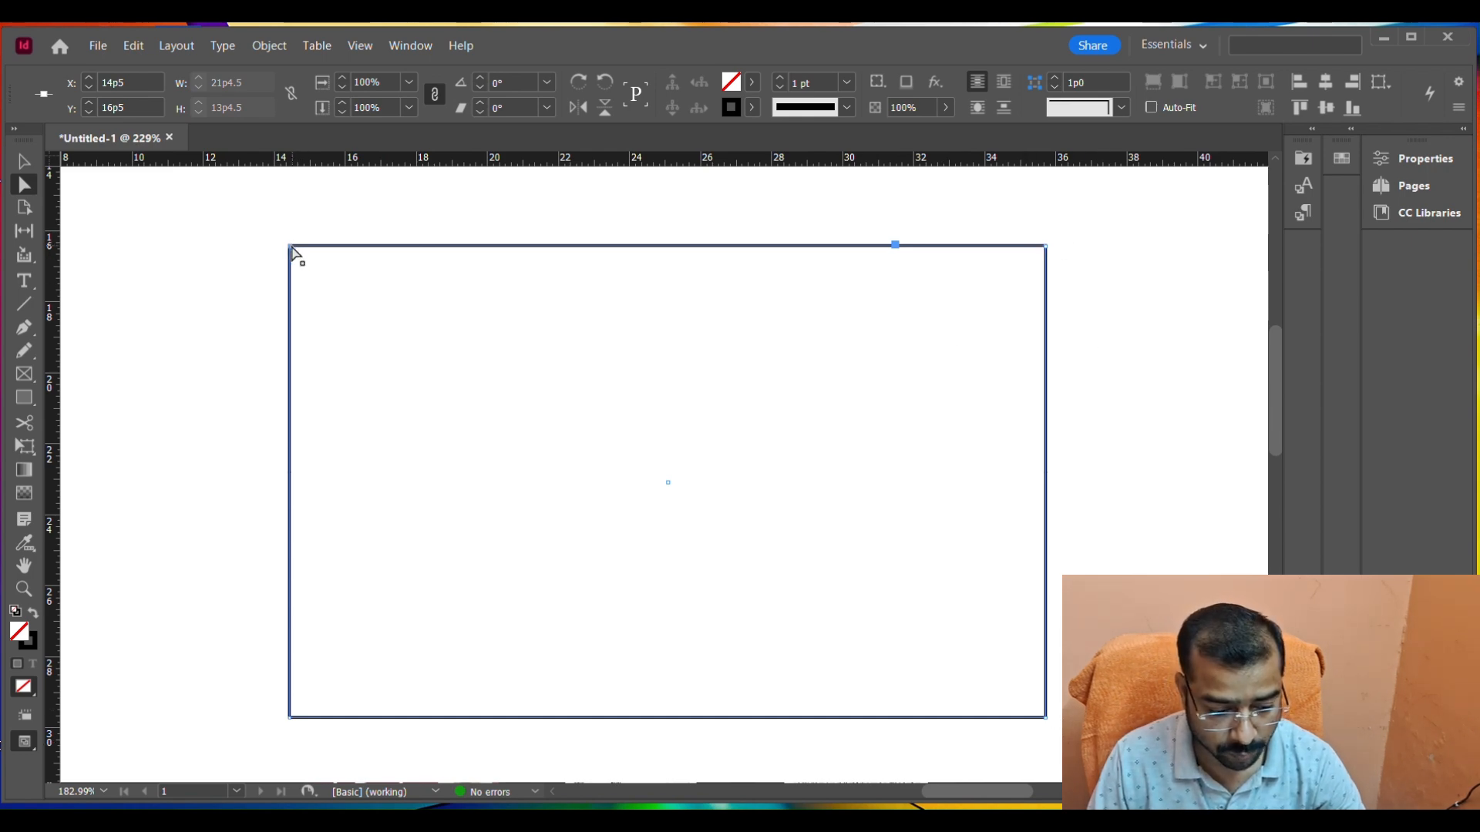
drag(292, 247, 578, 463)
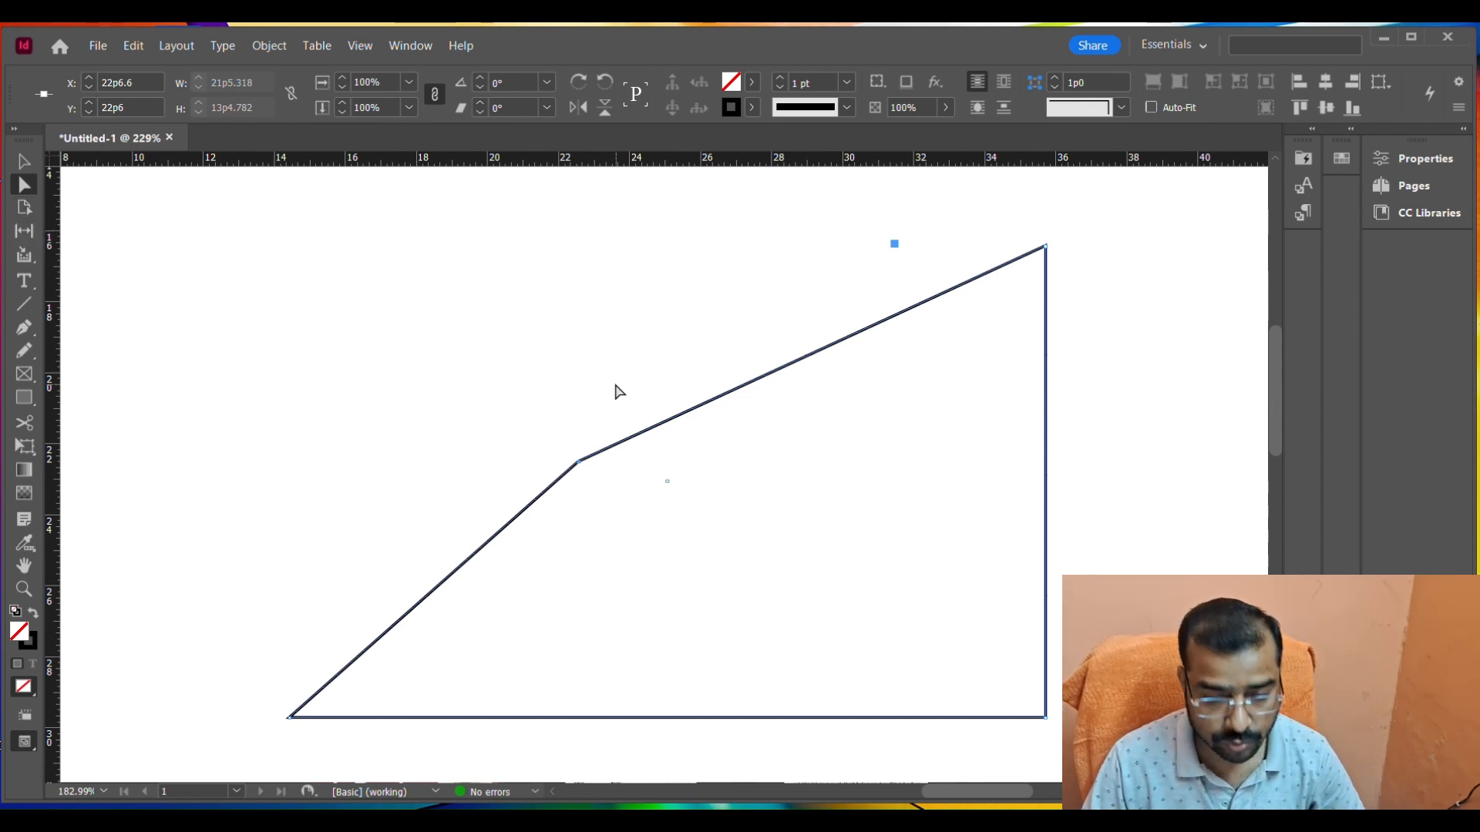
Delete the whole distorted four-sided shape from the page.
key(ctrl+minus)
key(ctrl+minus)
key(ctrl+minus)
key(ctrl+minus)
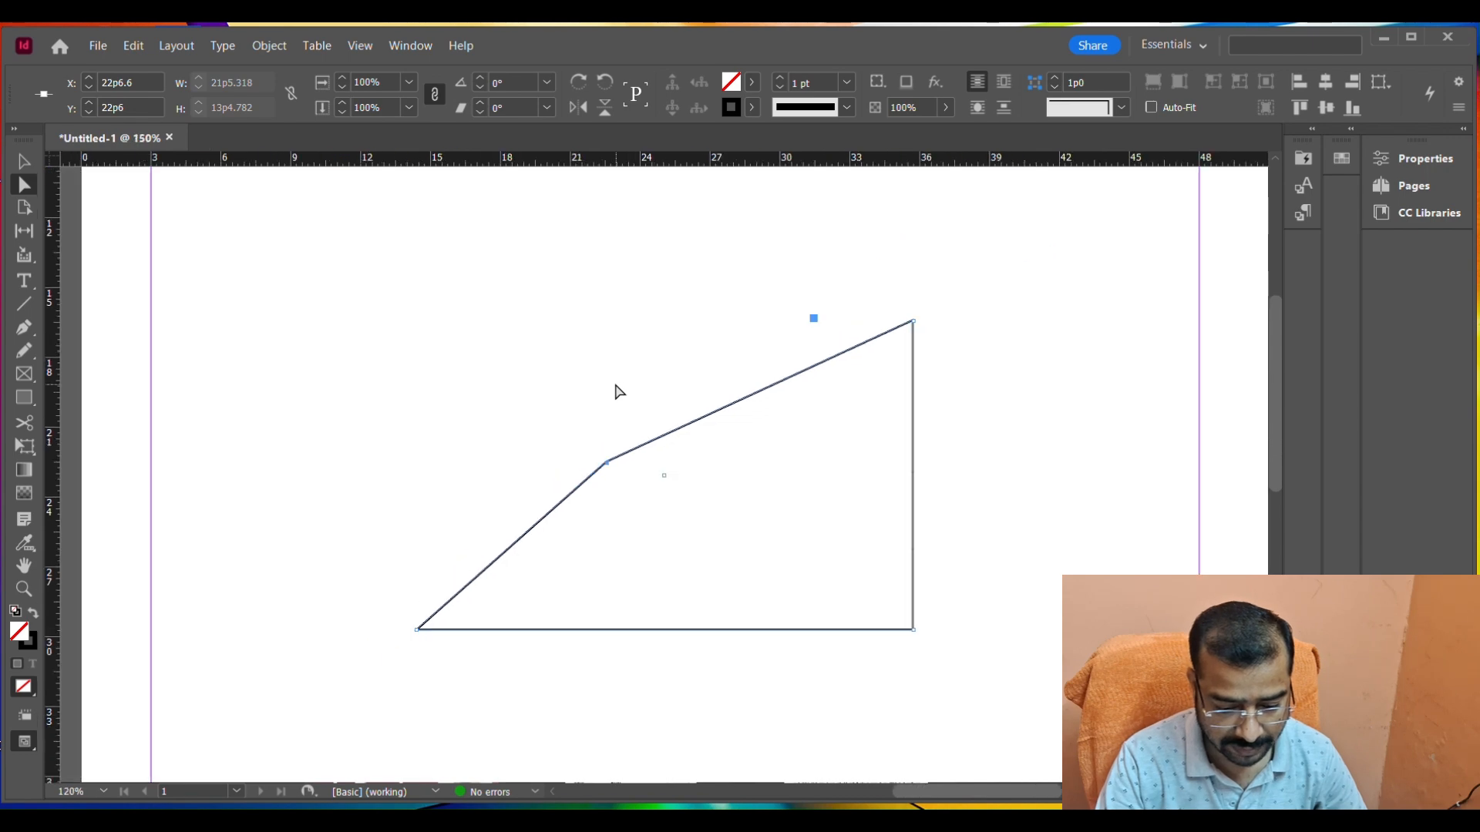
key(ctrl+minus)
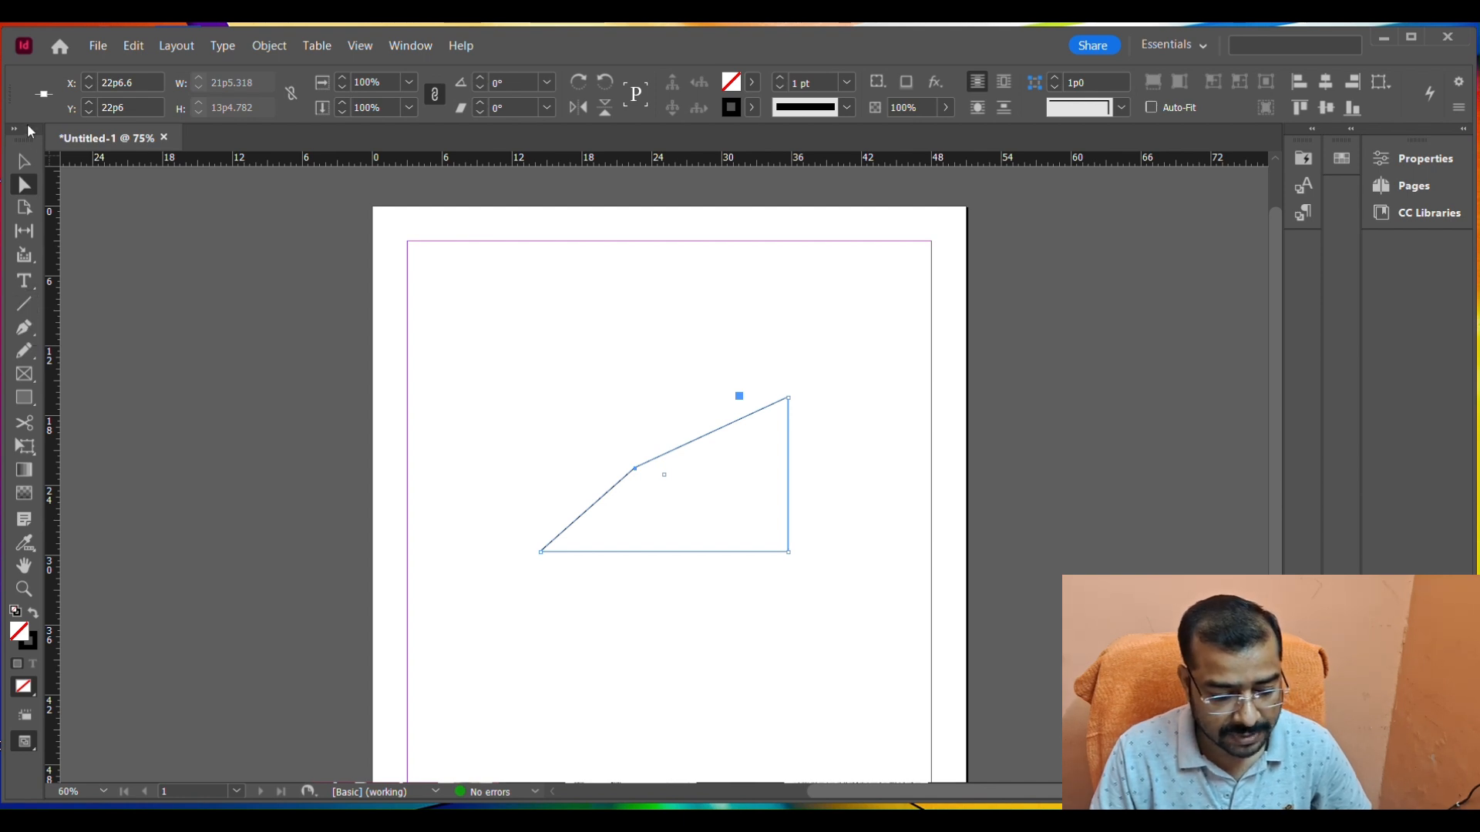
click(24, 161)
key(Delete)
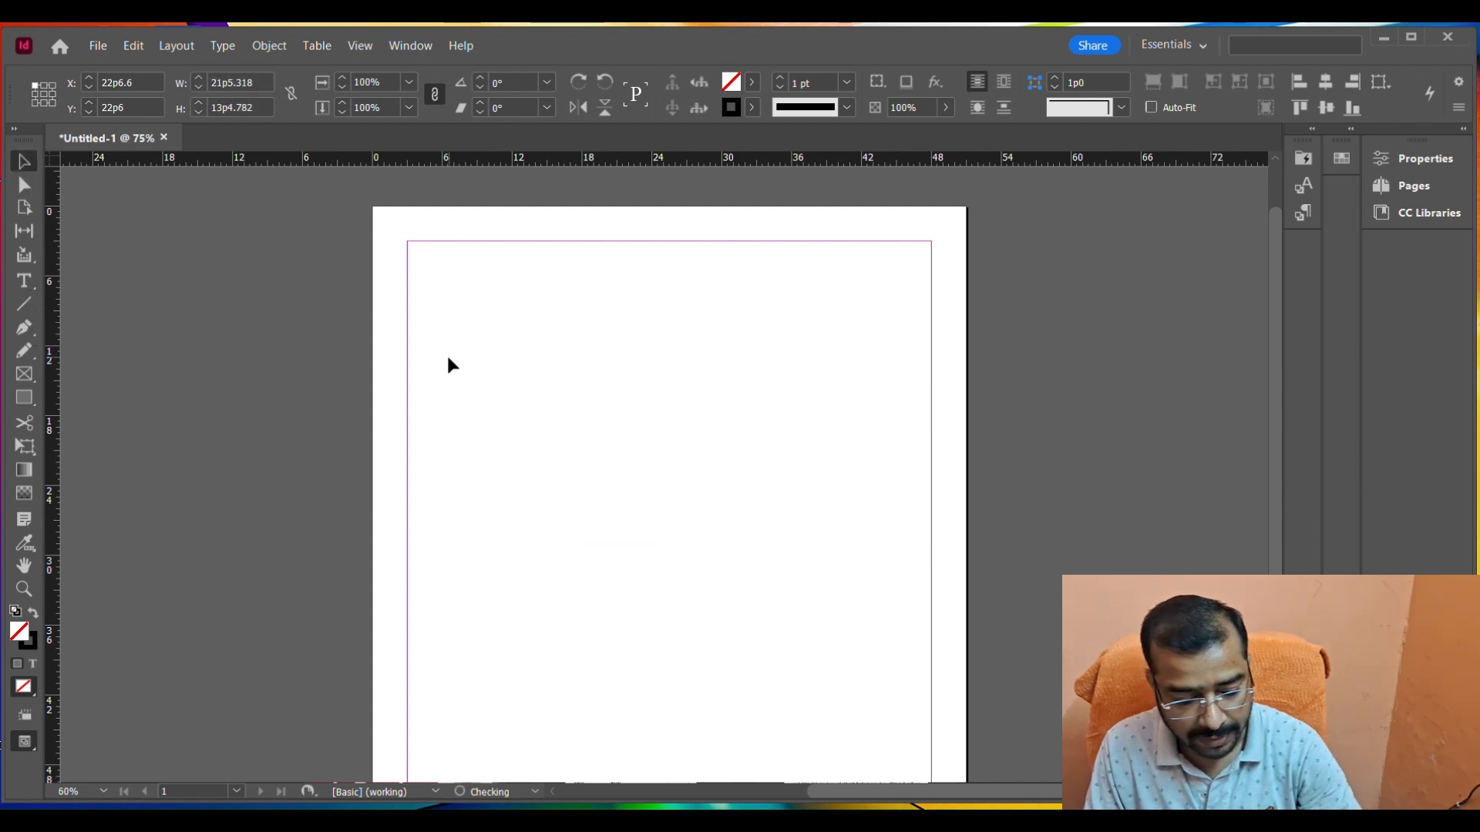
Draw three slanted lines side by side in the upper part of the page, the second about 17 and the third about 15 picas long.
click(24, 304)
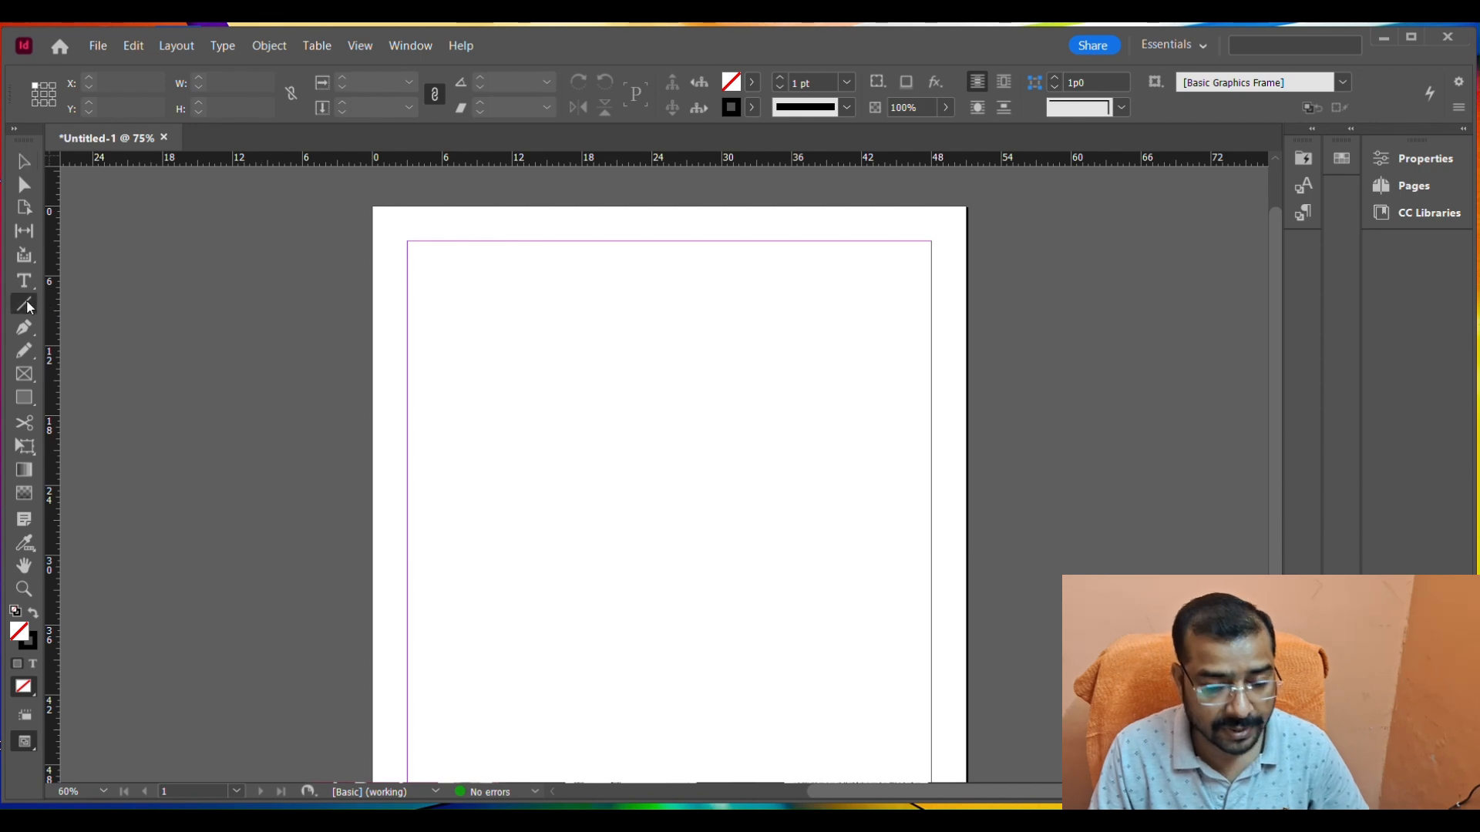
drag(602, 275, 522, 494)
drag(679, 275, 659, 473)
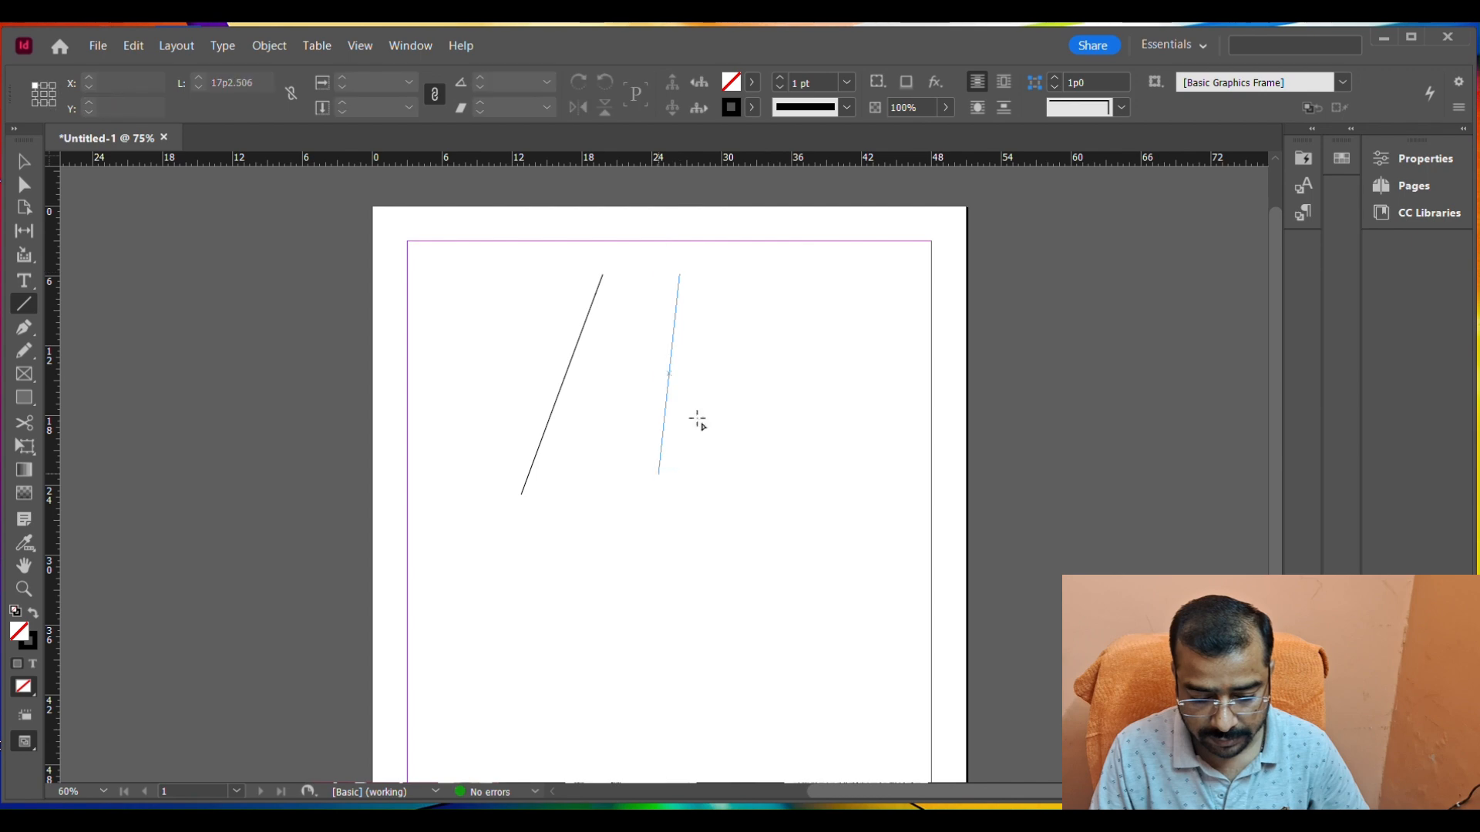
drag(780, 275, 772, 447)
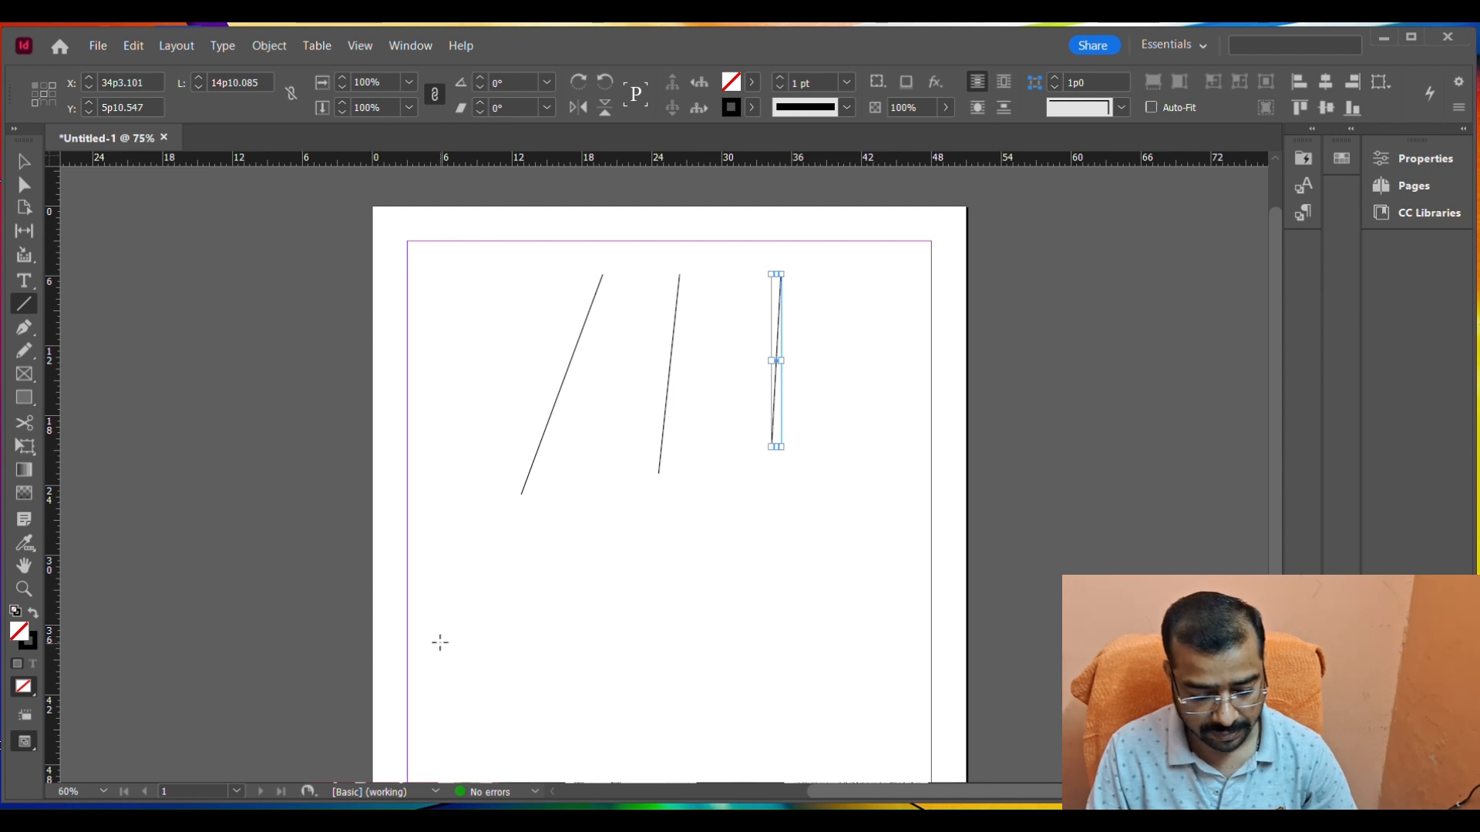
Draw two horizontal lines about 22 and 24 picas long below the slanted ones, and two vertical lines about 19 picas long beside them.
drag(437, 633, 694, 635)
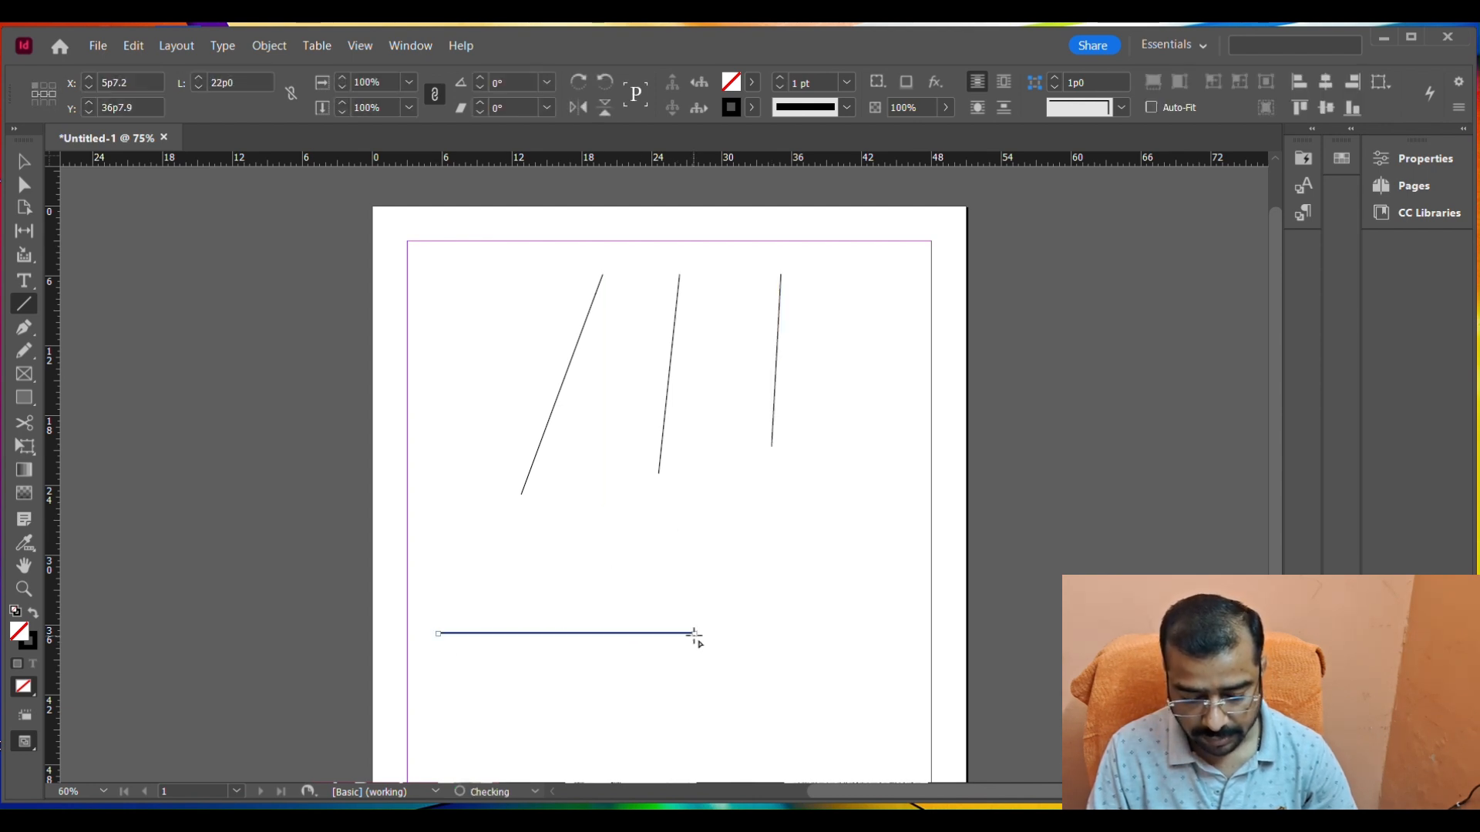
drag(811, 436, 822, 657)
drag(865, 436, 882, 651)
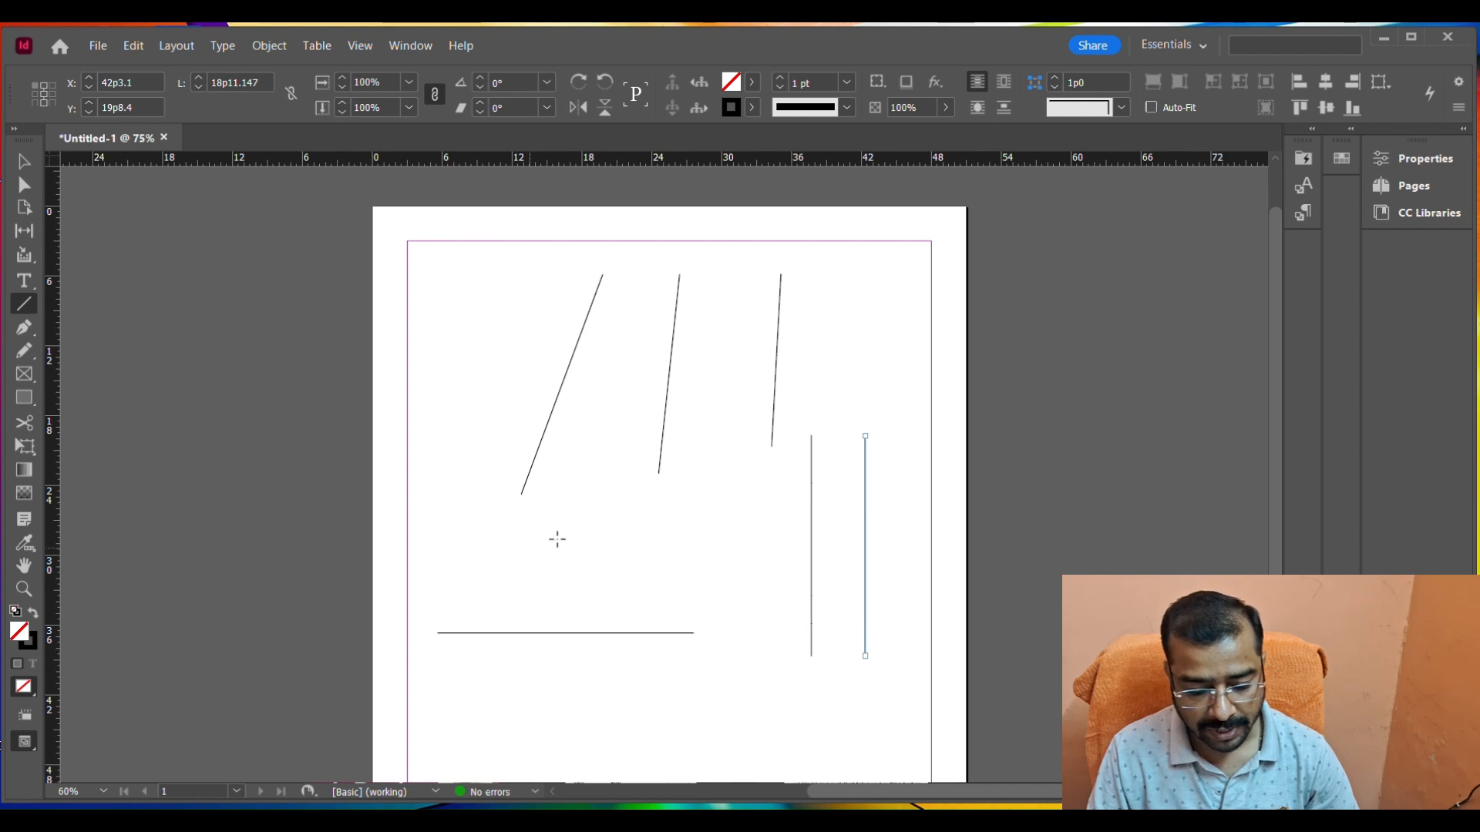
drag(450, 586, 728, 586)
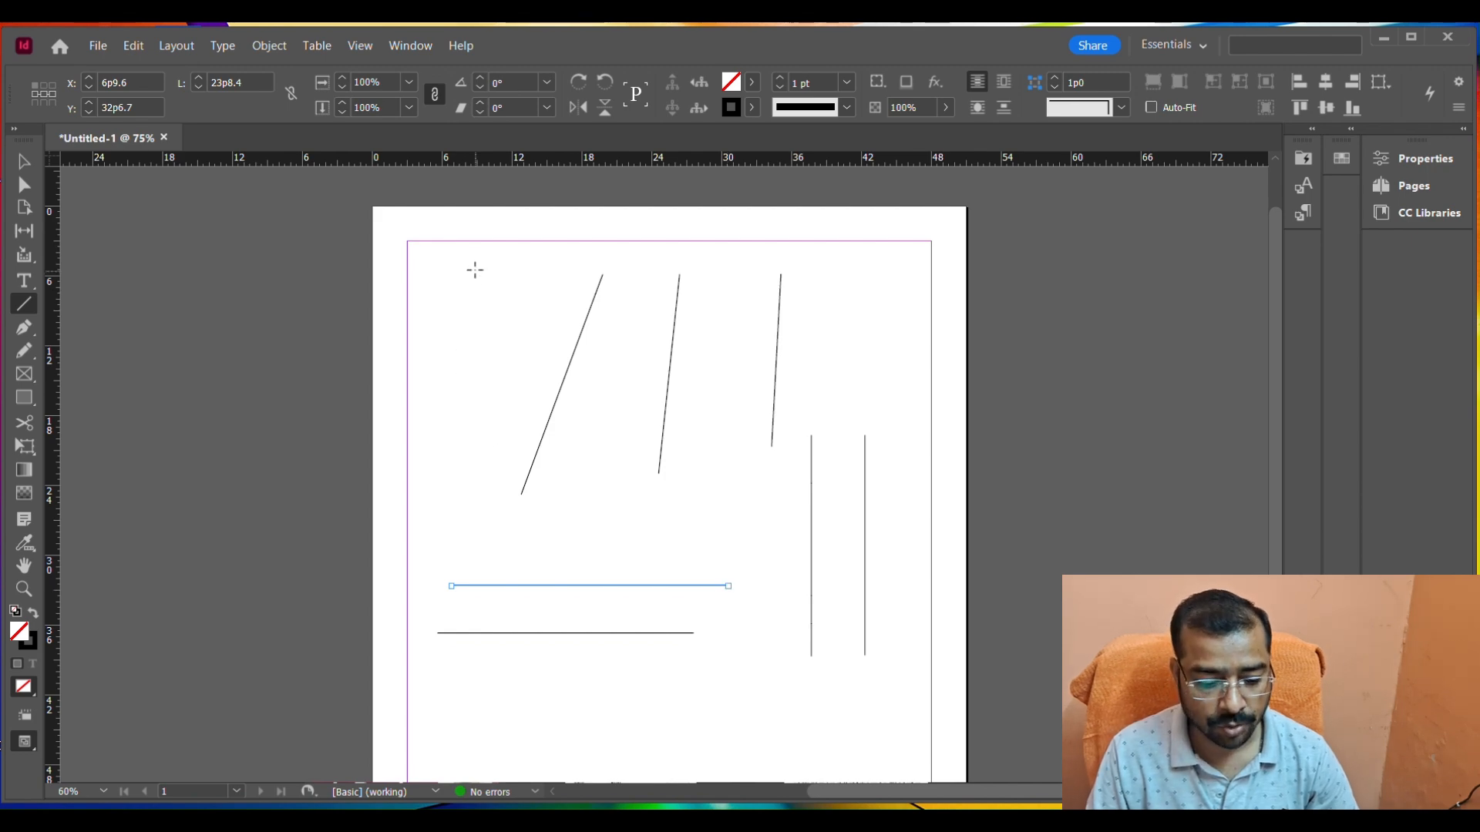
Draw two more slanted lines in the page's upper-left area, leaning in opposite directions, the second about 14 picas long.
drag(475, 264, 422, 473)
drag(486, 276, 529, 430)
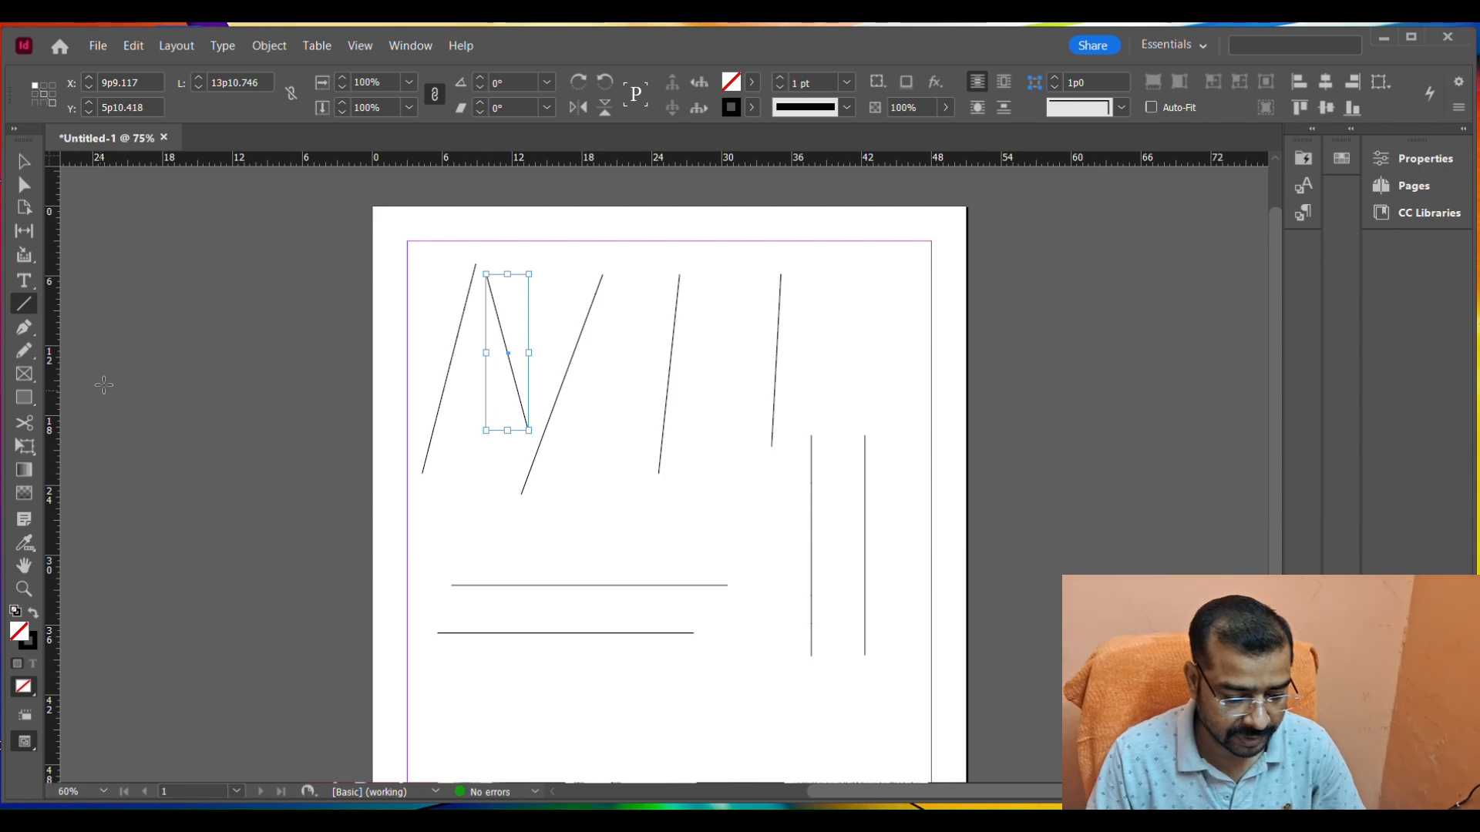
Select all the lines on the page and delete them.
click(37, 157)
click(307, 256)
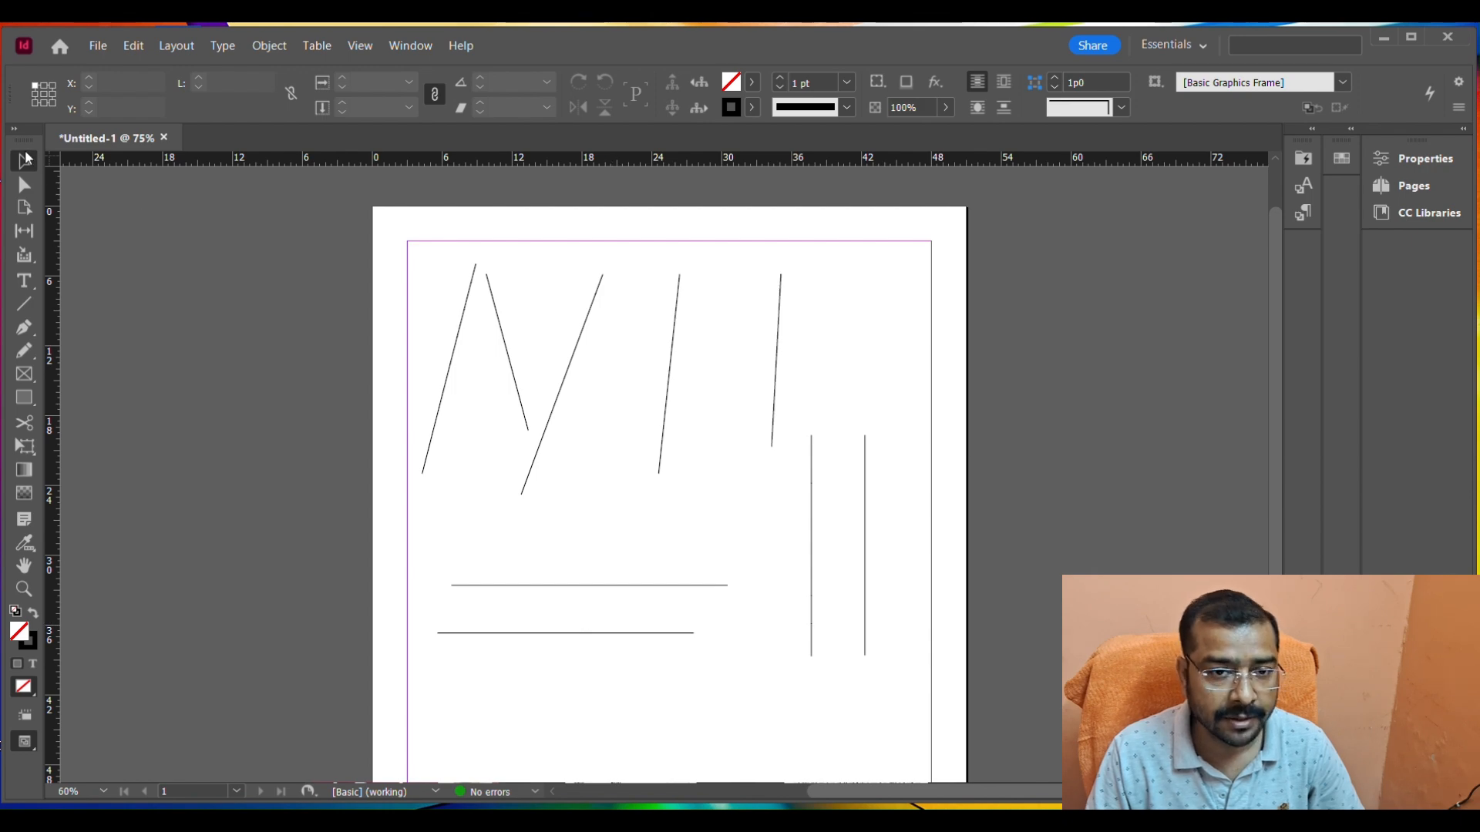
drag(371, 241, 906, 703)
click(911, 711)
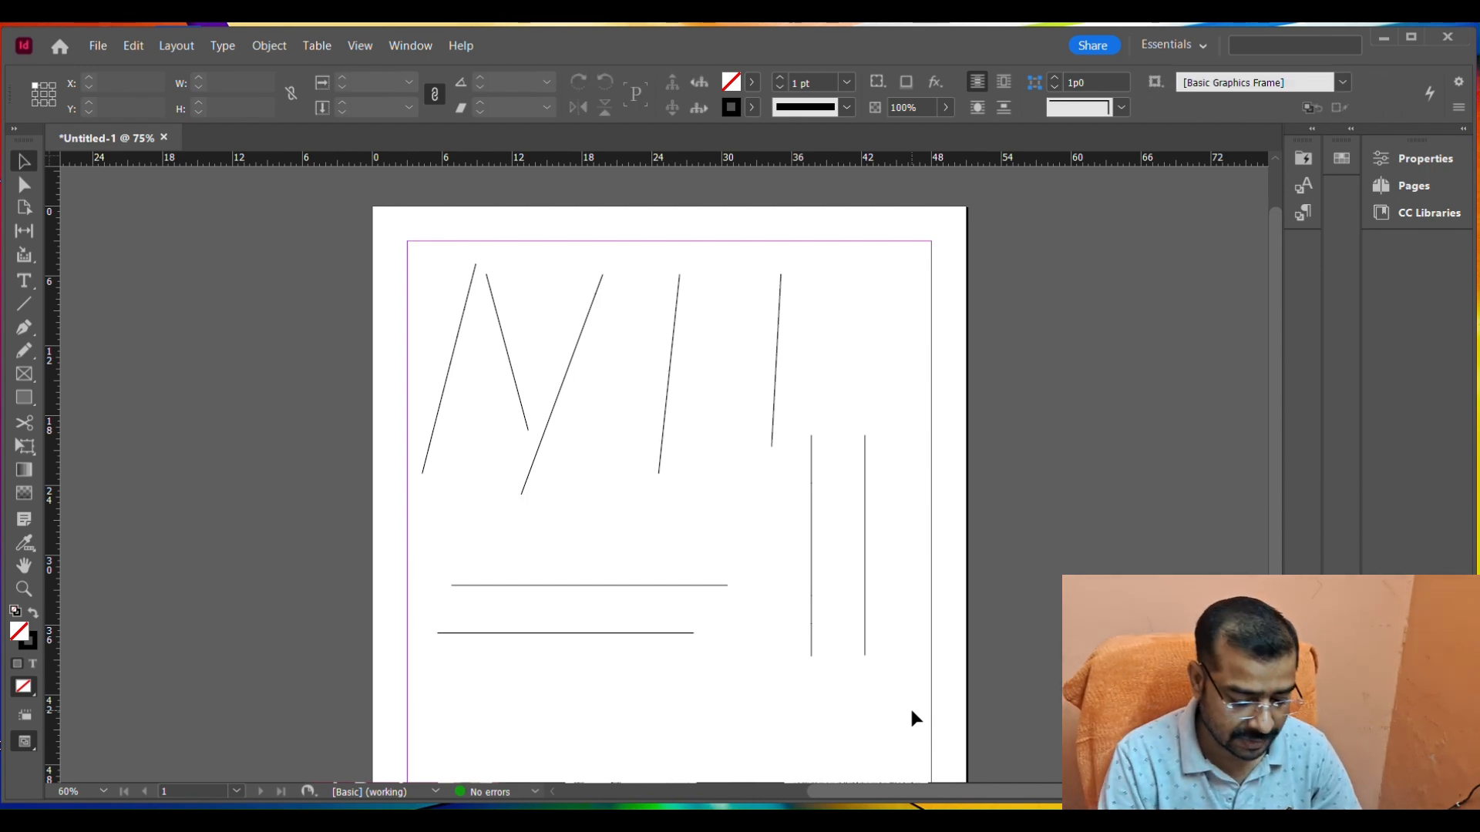
key(ctrl+a)
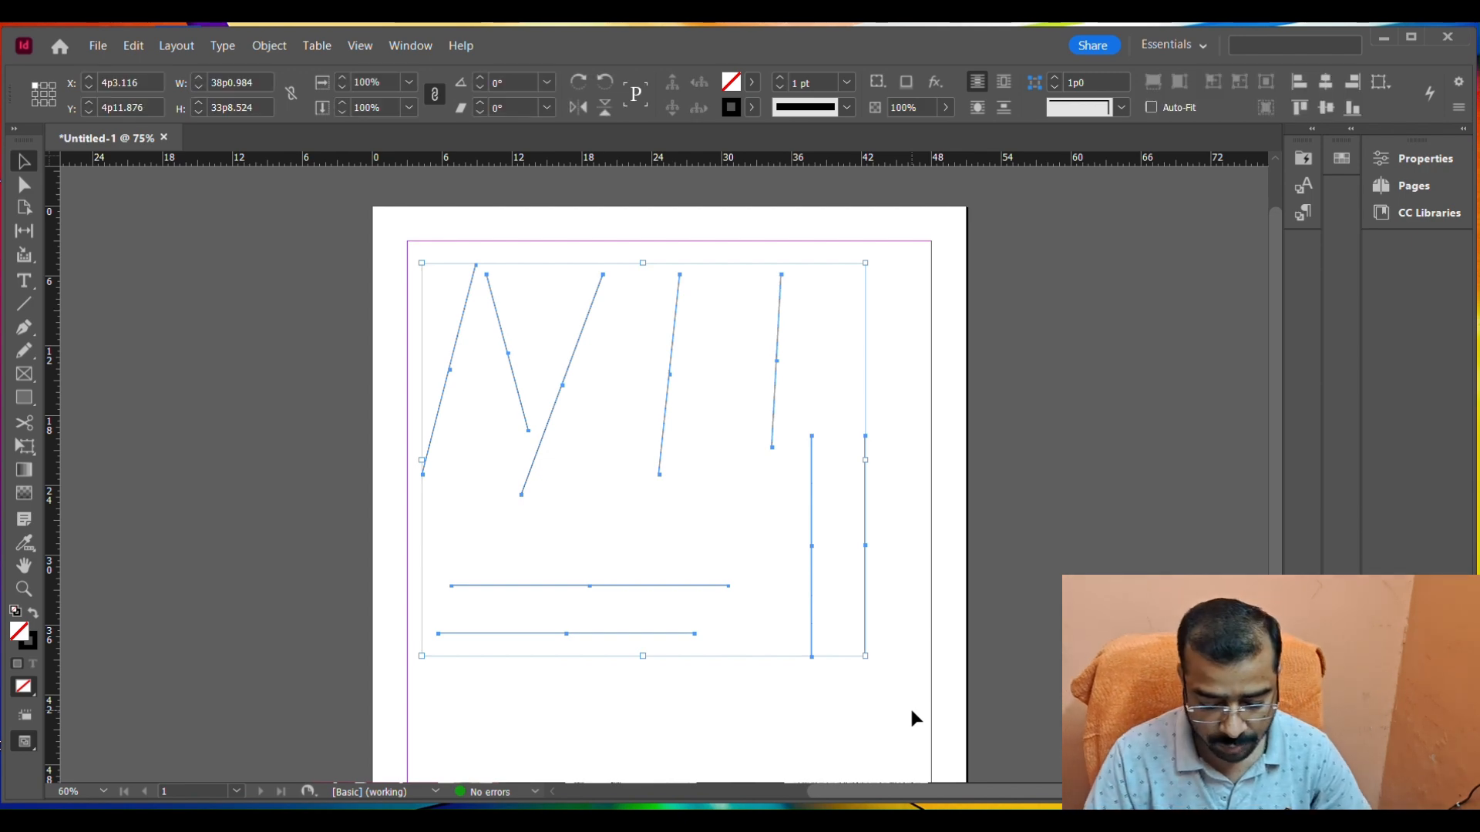
key(Delete)
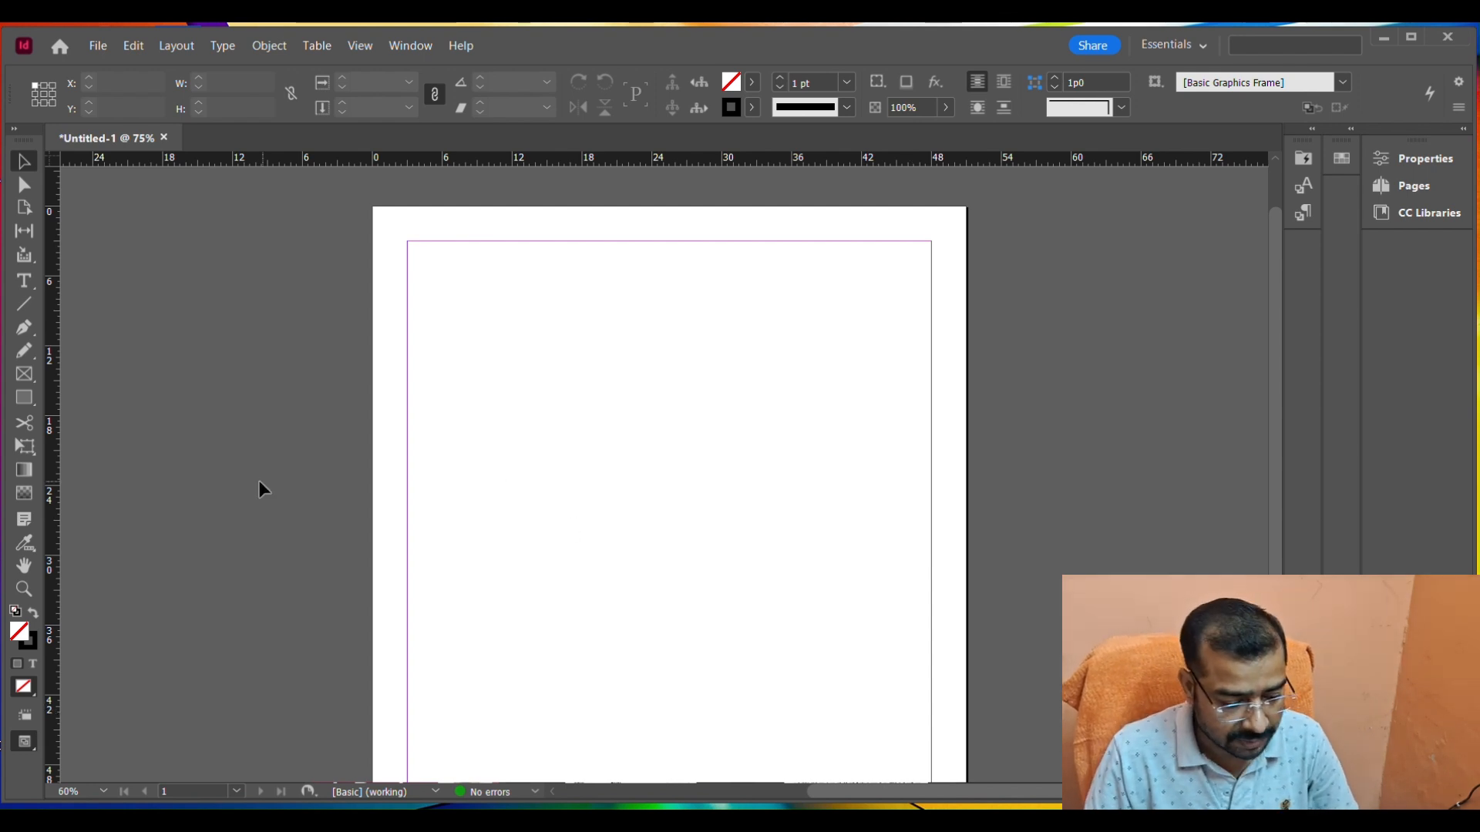
right_click(24, 375)
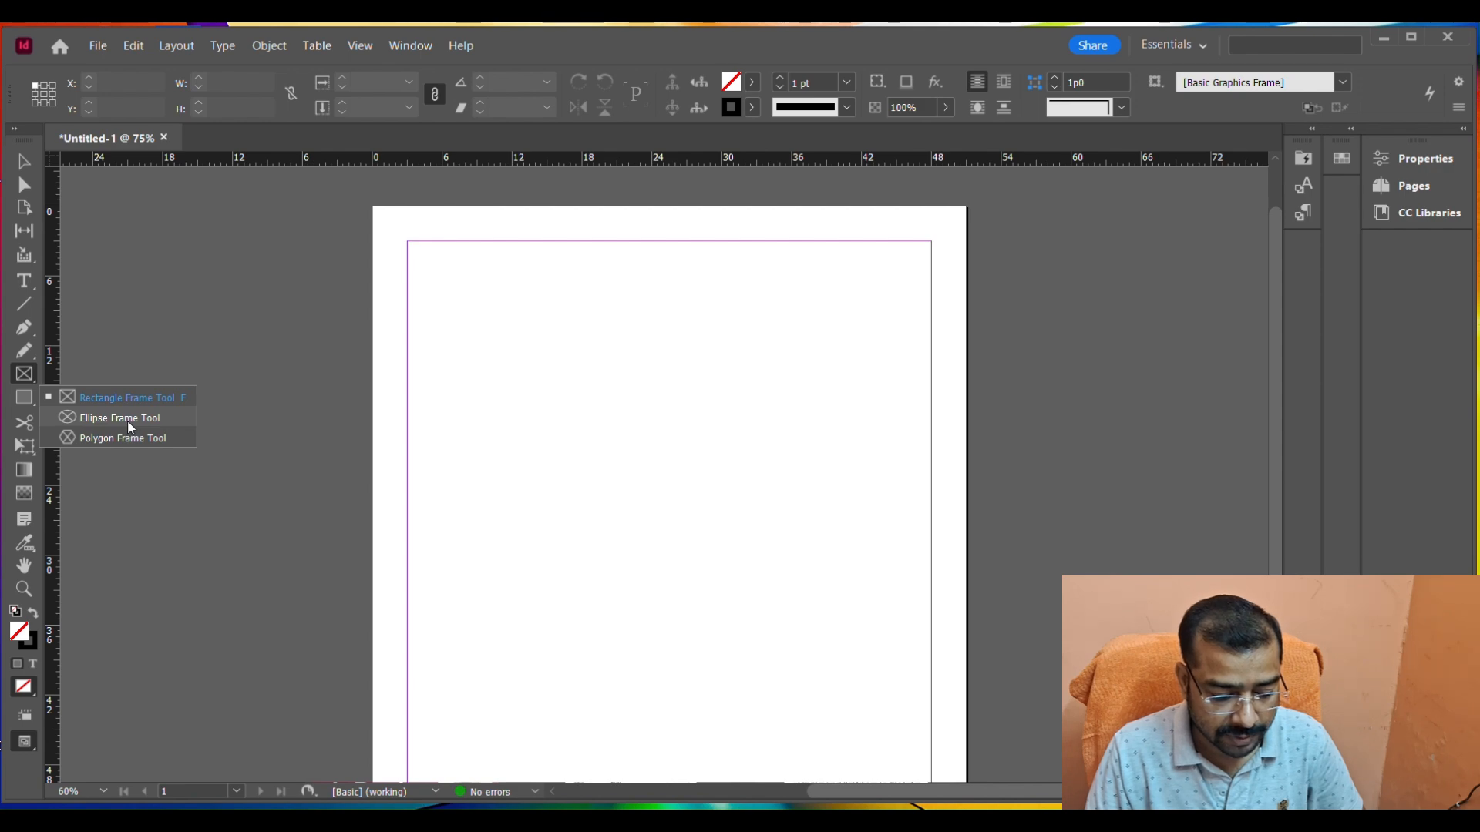
click(136, 440)
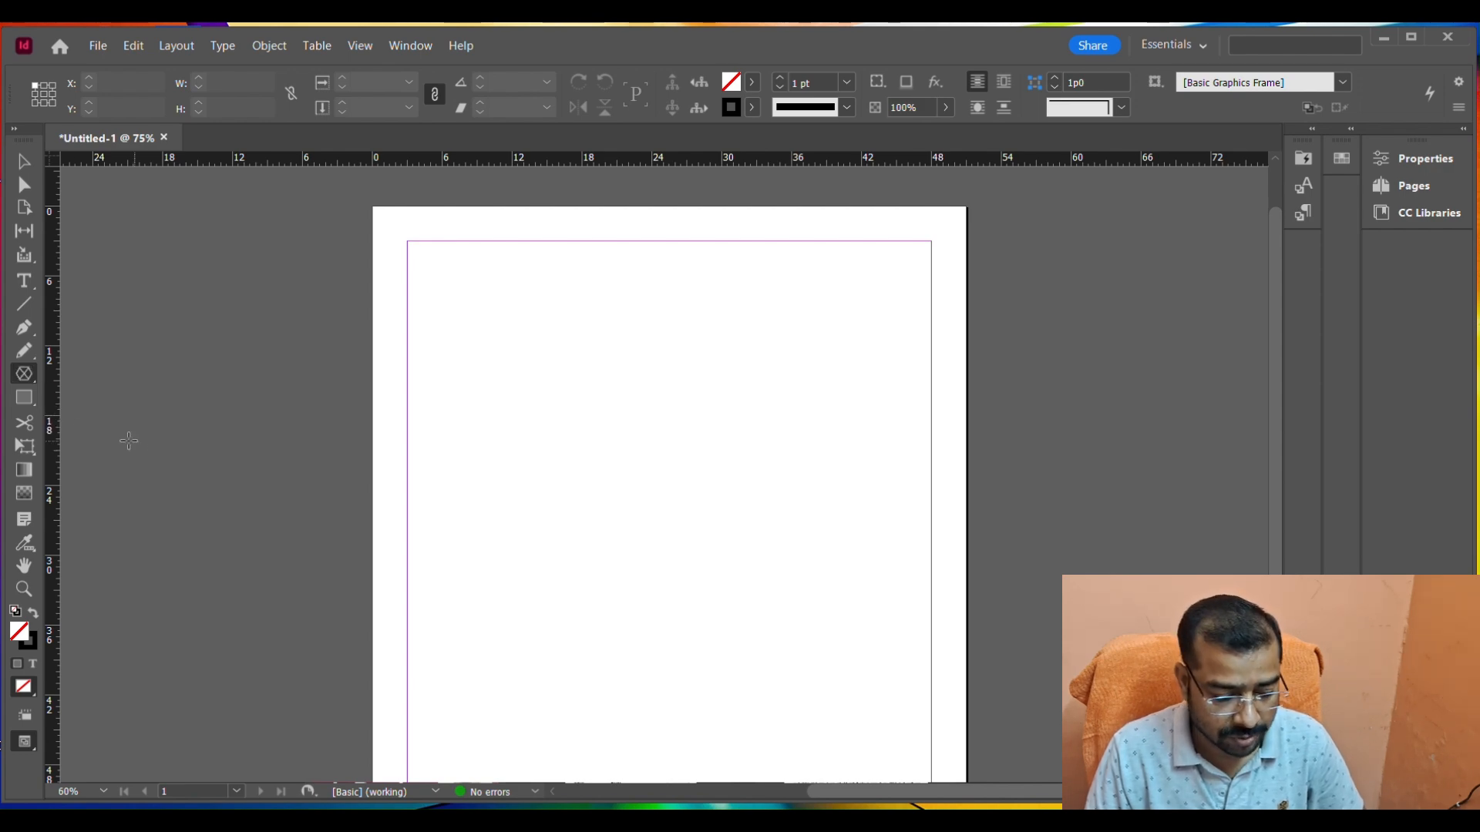
click(34, 405)
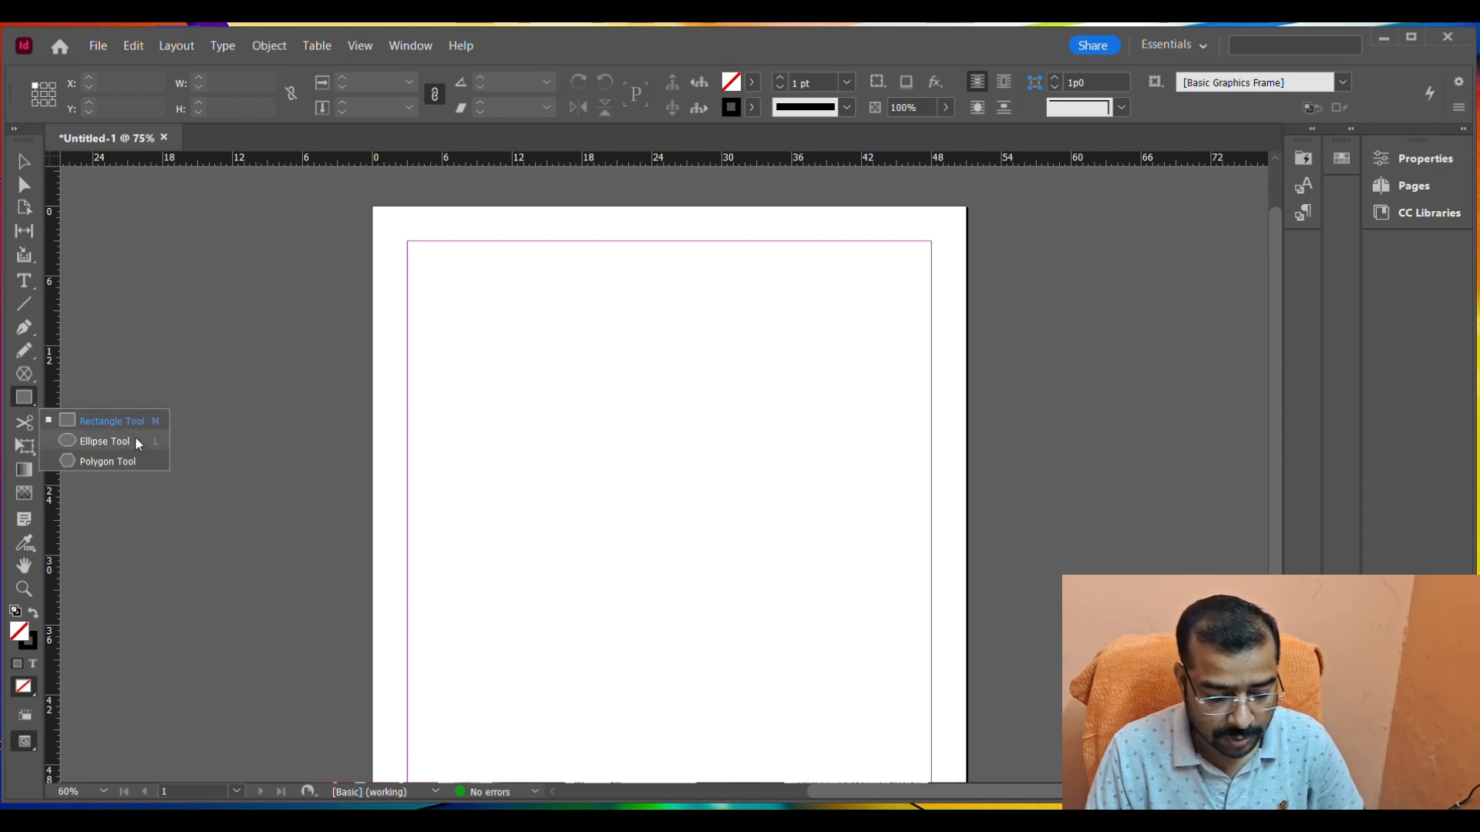
Draw a rectangular frame about 23 by 16 picas with the Rectangle Frame tool and a square frame about 11 picas wide below it.
click(19, 377)
click(19, 377)
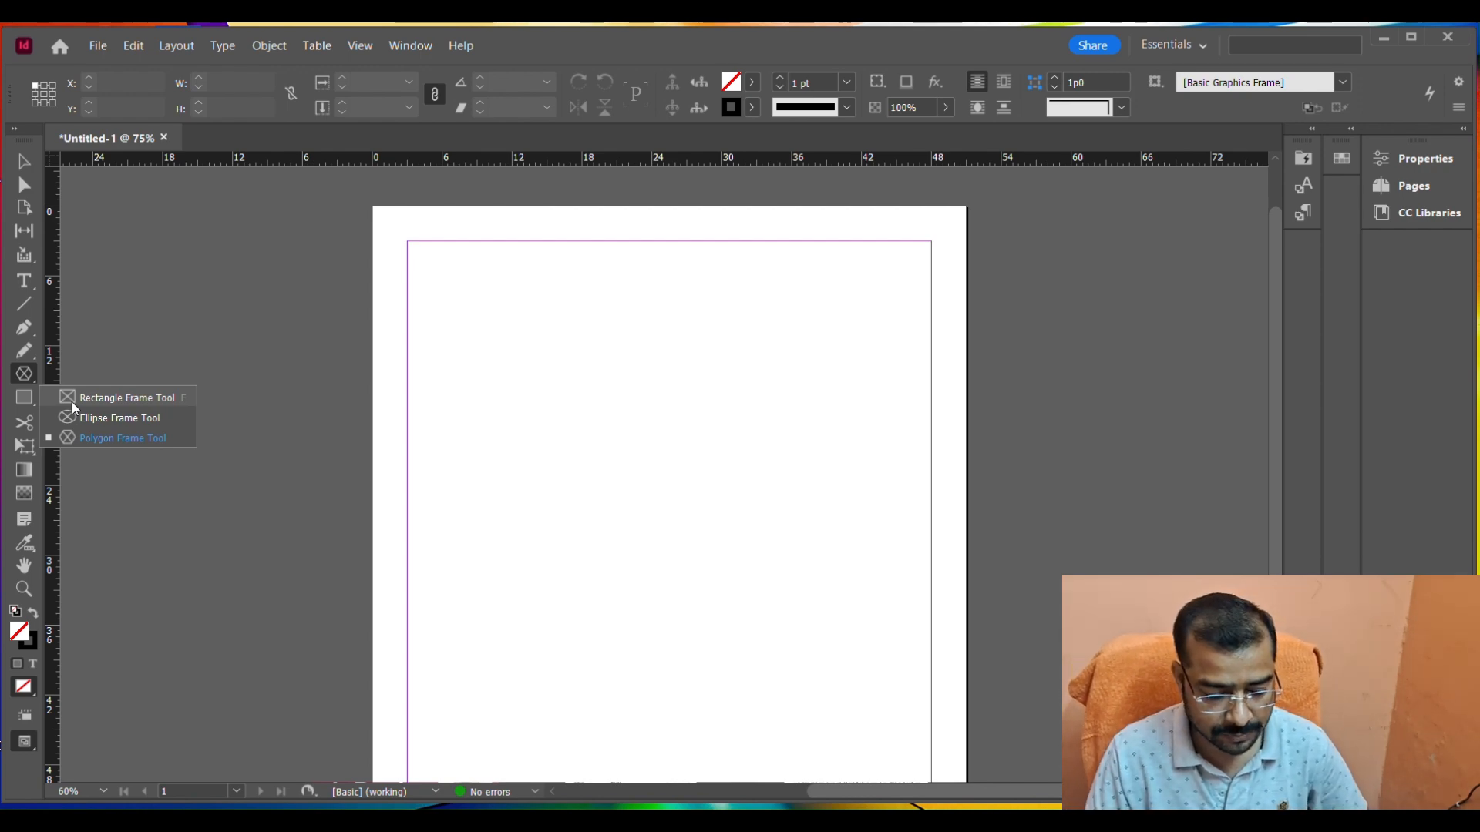
click(72, 401)
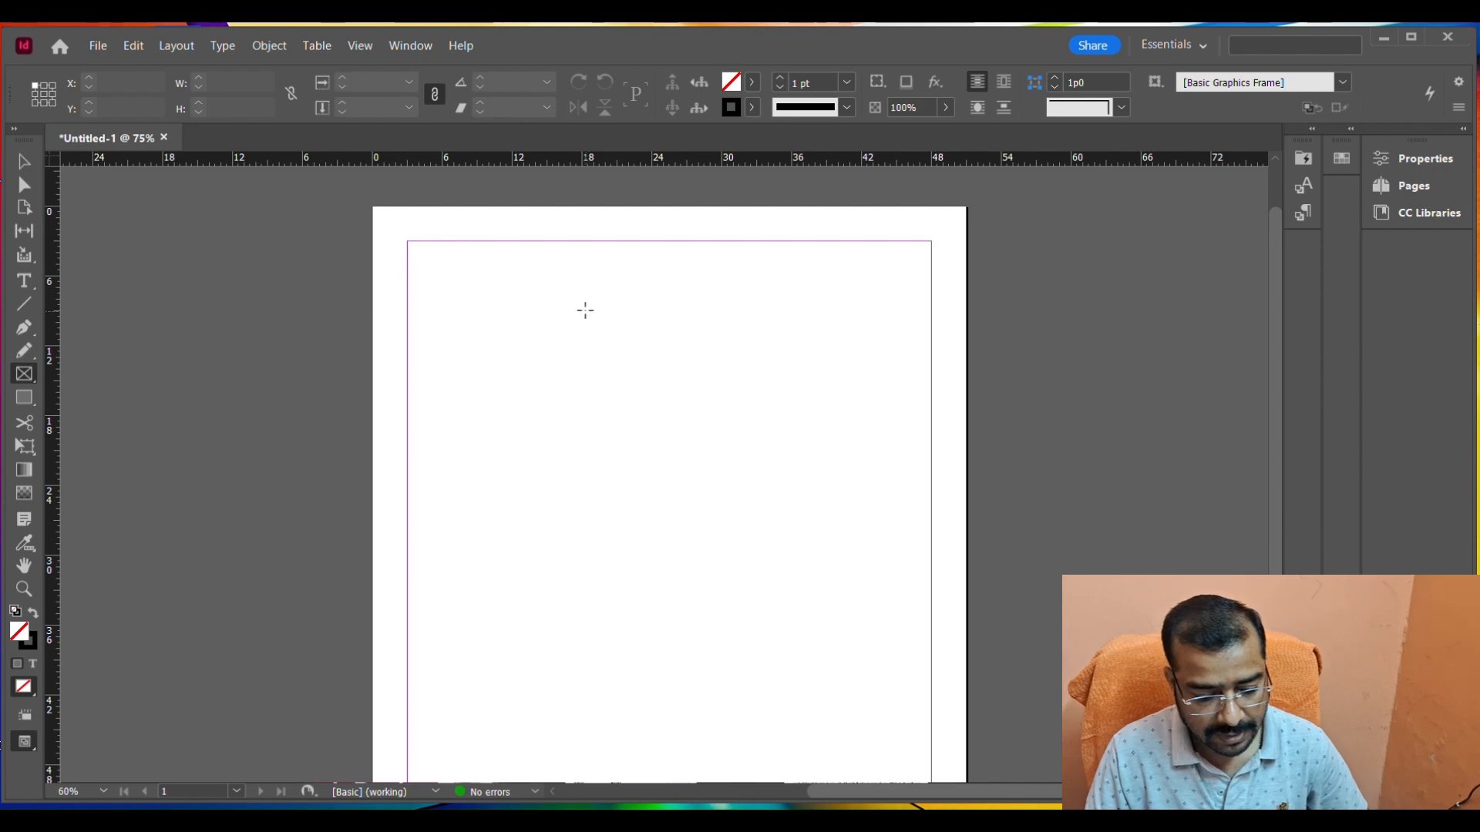
mouse_move(484, 298)
mouse_down()
mouse_move(565, 390)
mouse_move(751, 485)
mouse_up()
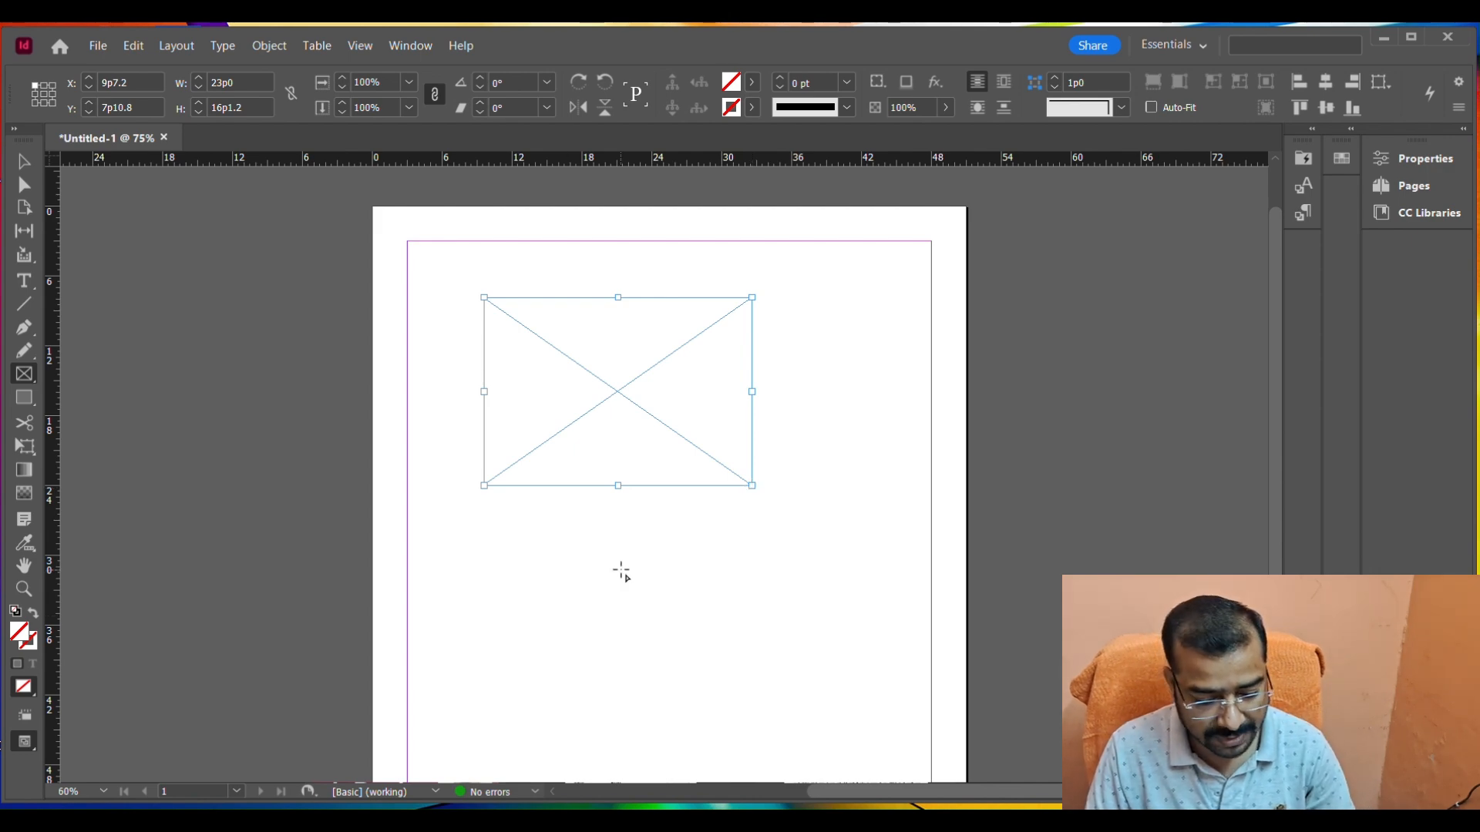
drag(532, 544, 699, 675)
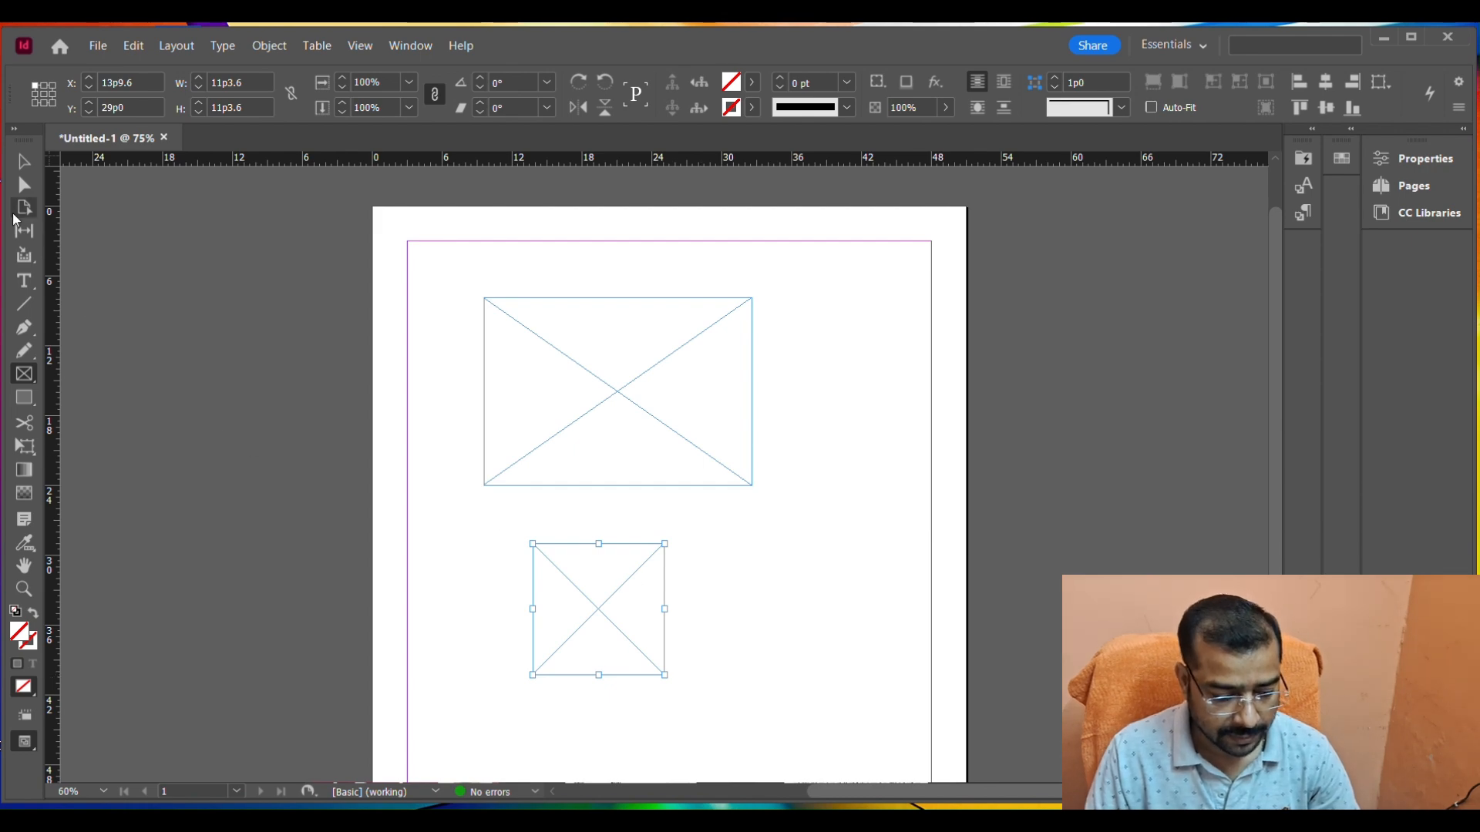
Select both frames on the page and delete them.
click(23, 161)
key(ctrl+a)
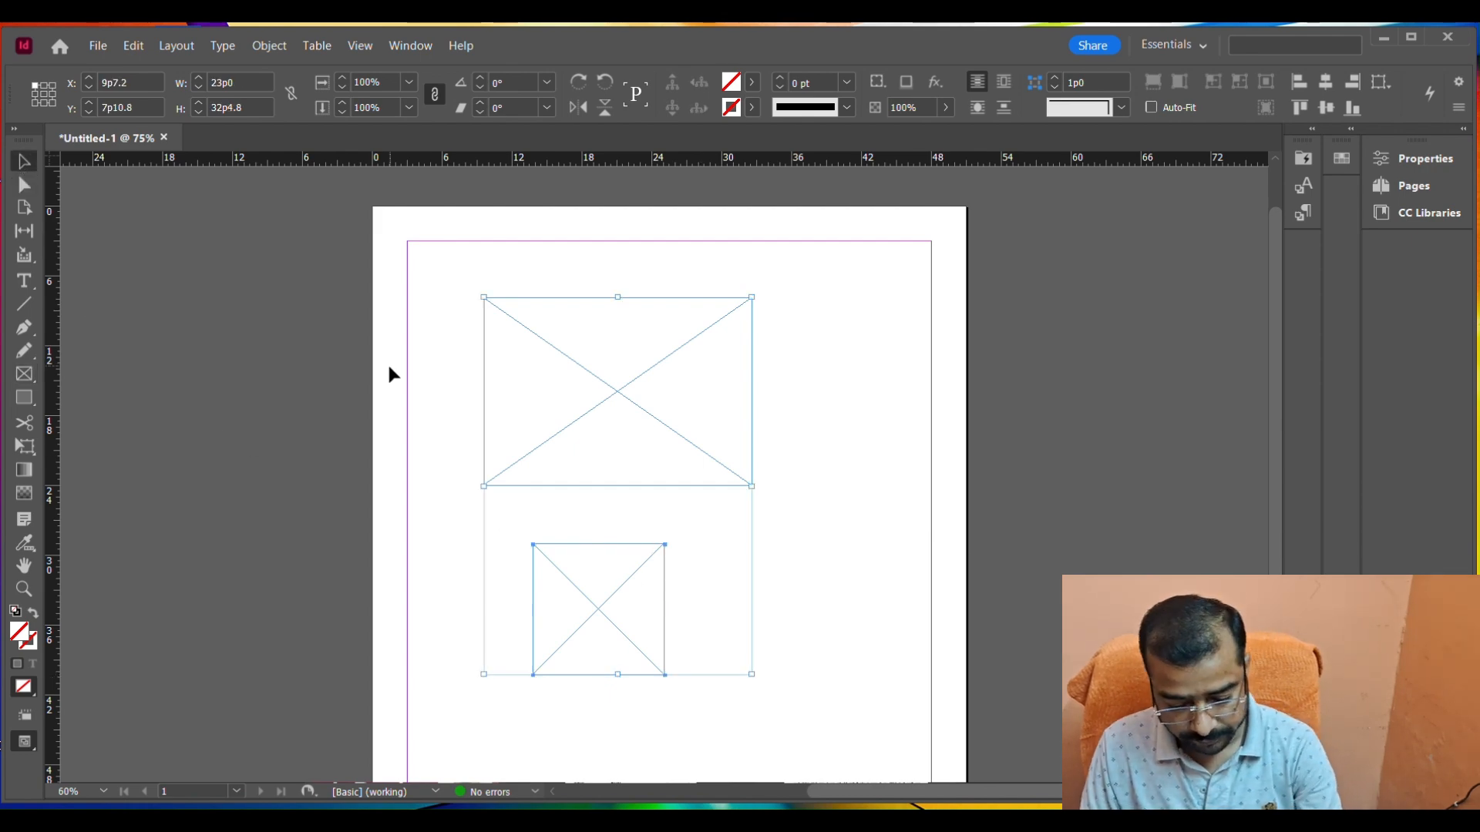
key(Delete)
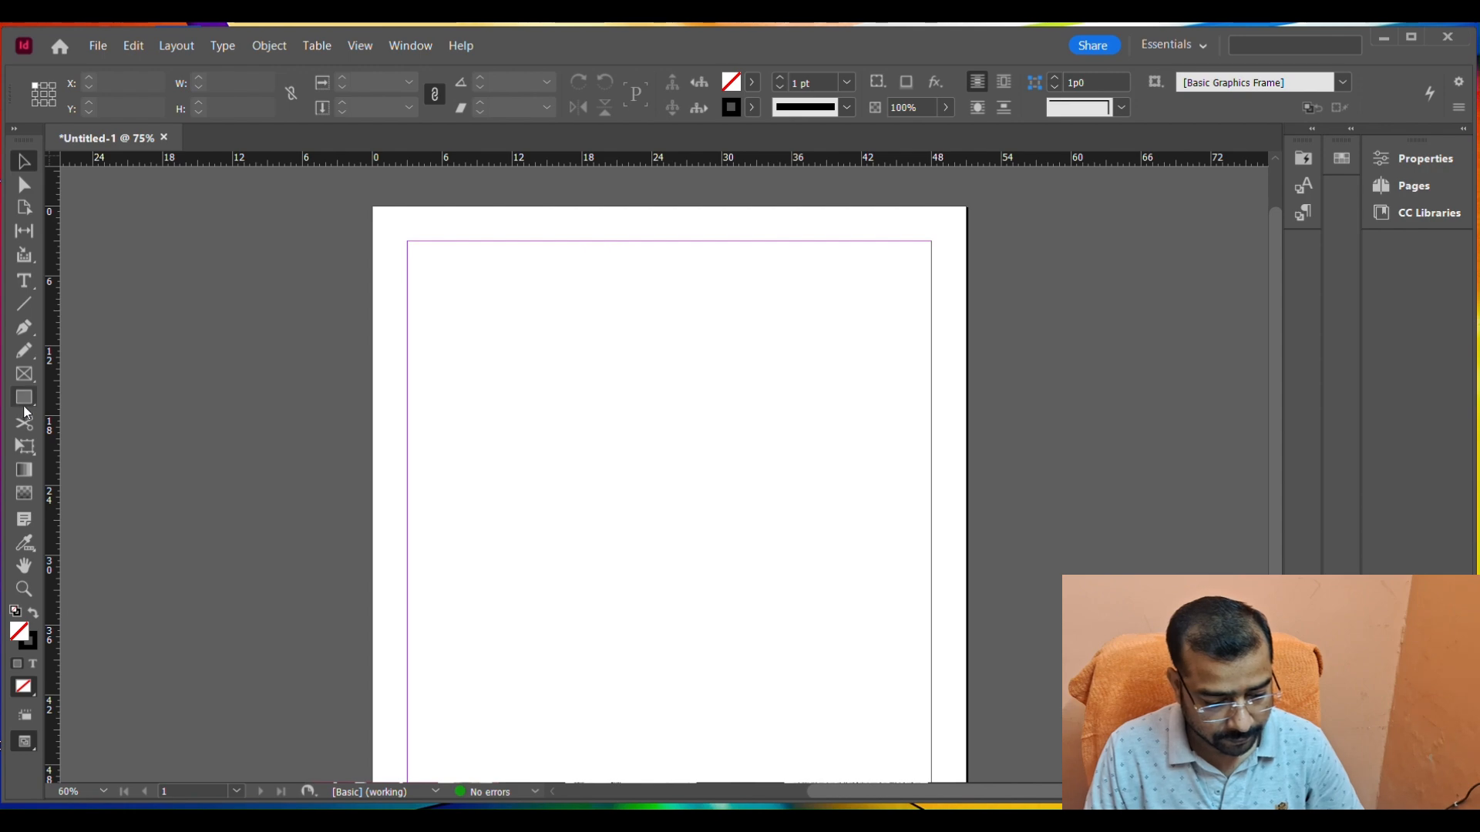
Draw a square about 11.5 picas wide near the page's upper-left margin and a rectangle about 22 by 10 picas beside it.
click(24, 397)
drag(433, 272, 574, 405)
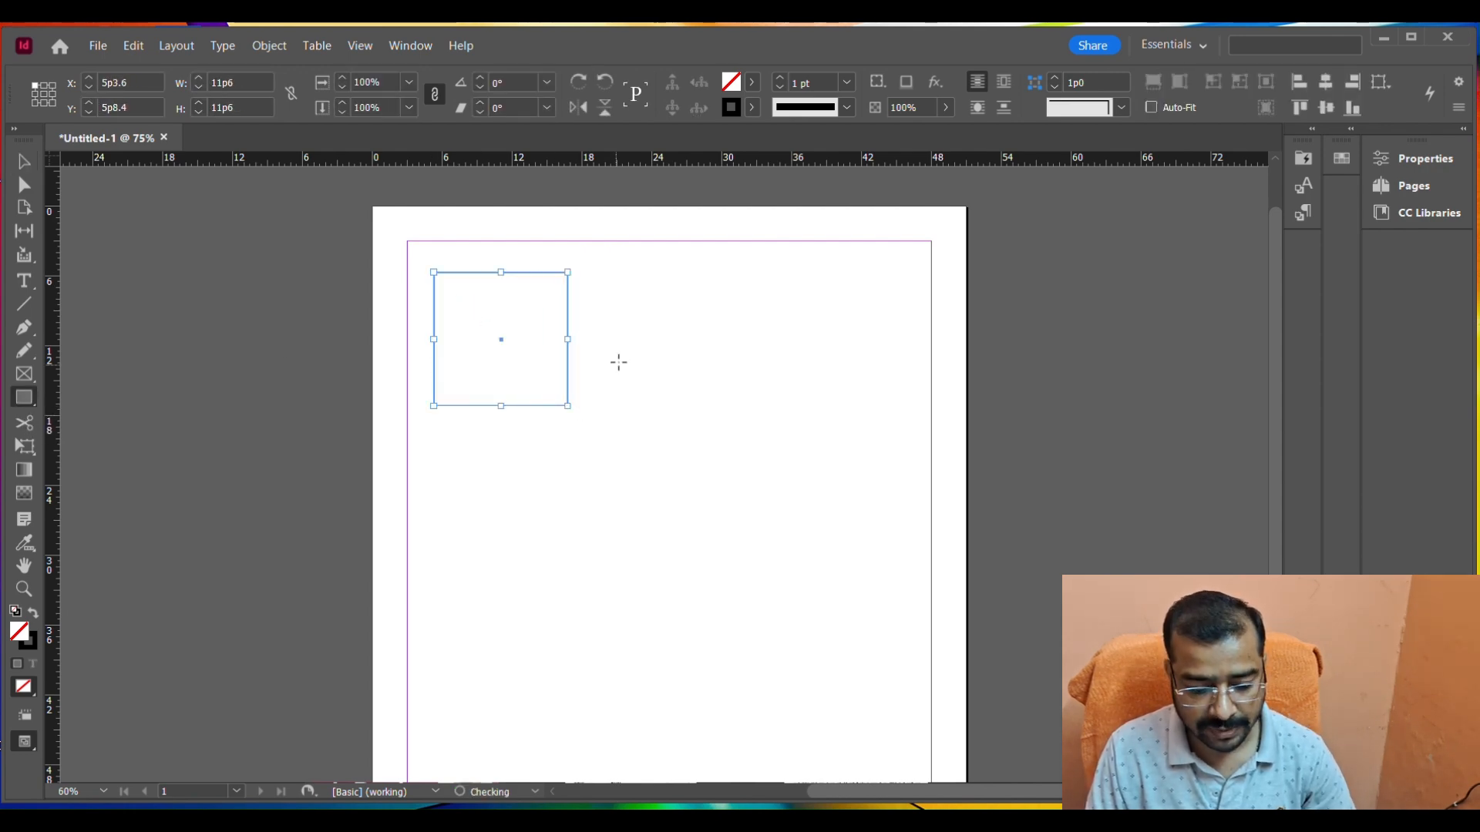
drag(621, 283, 882, 396)
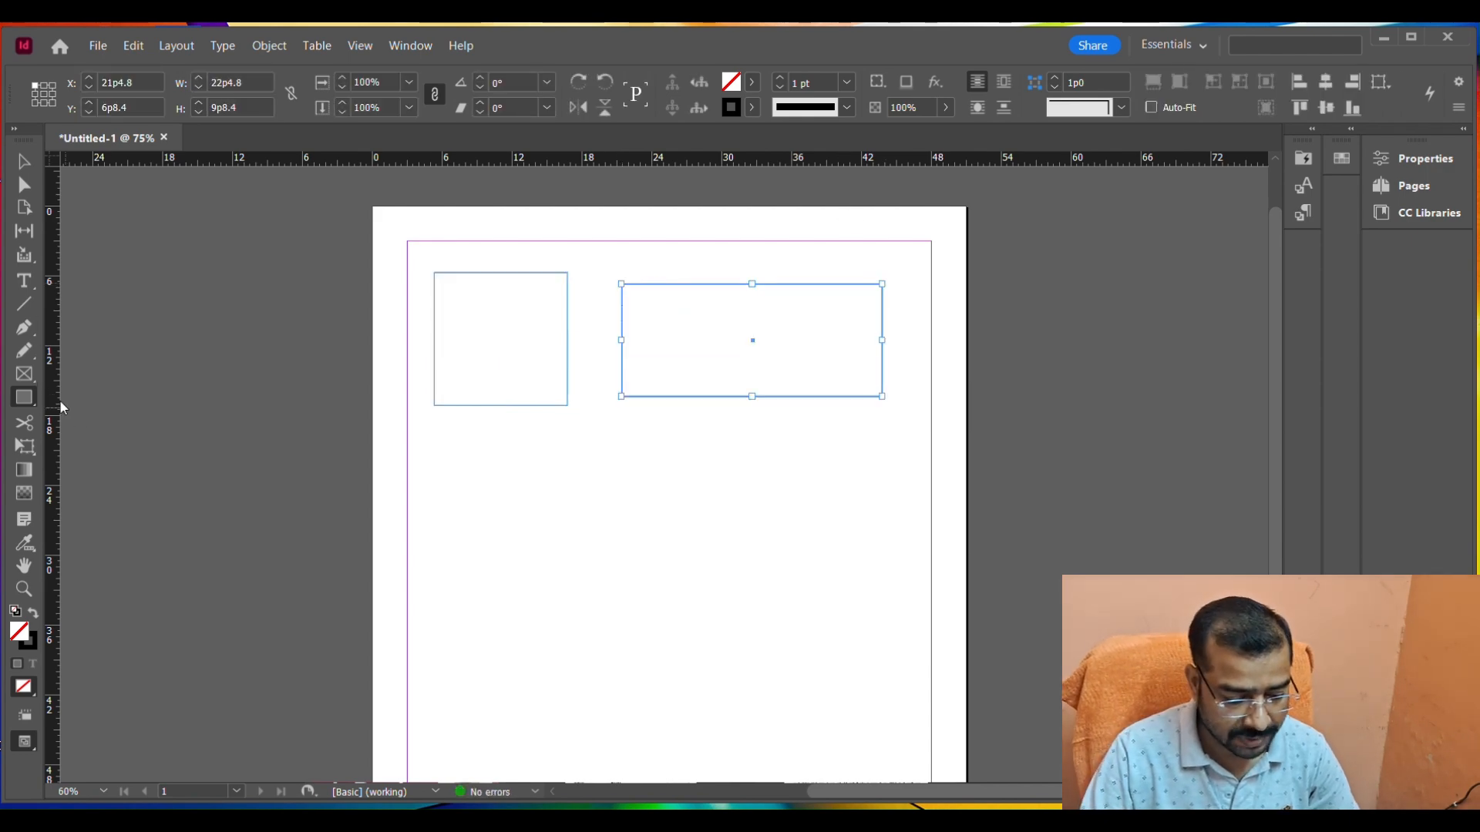
Draw an ellipse about 23 by 8 picas beneath the square and a circle about 18 picas in diameter below the ellipse.
click(34, 408)
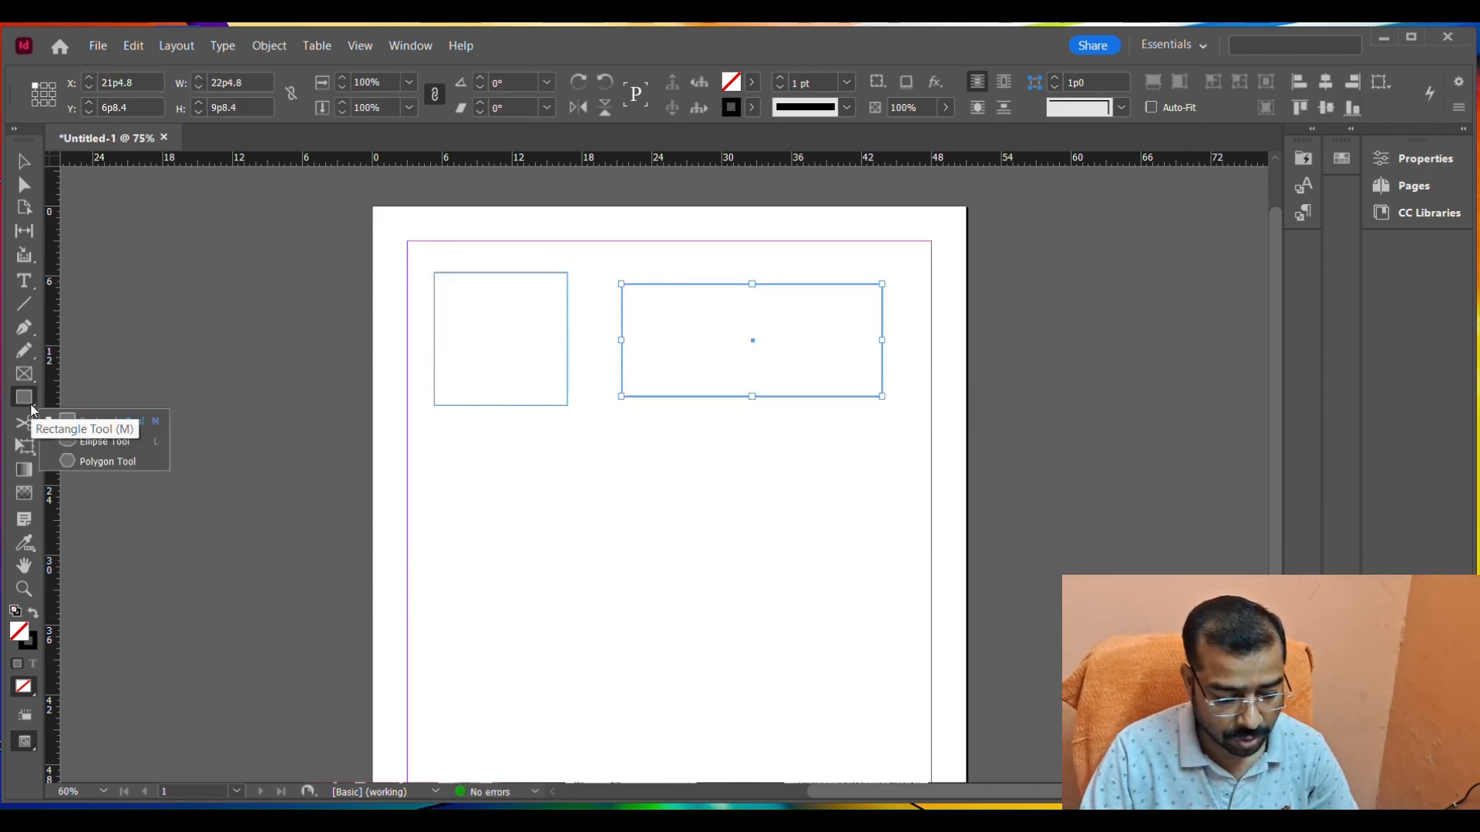
click(106, 447)
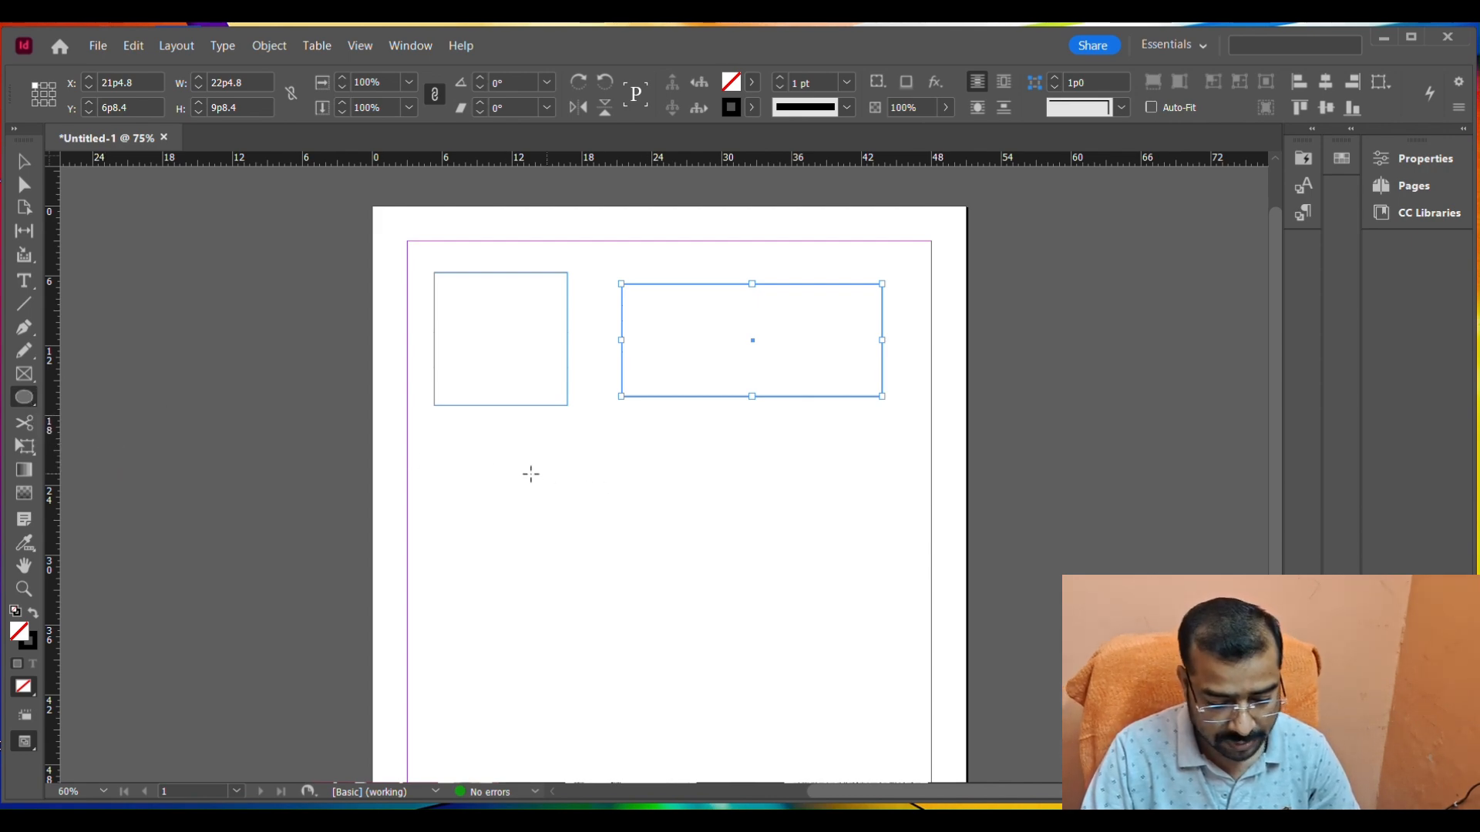
drag(451, 458, 720, 547)
scroll(816, 486, down, 3)
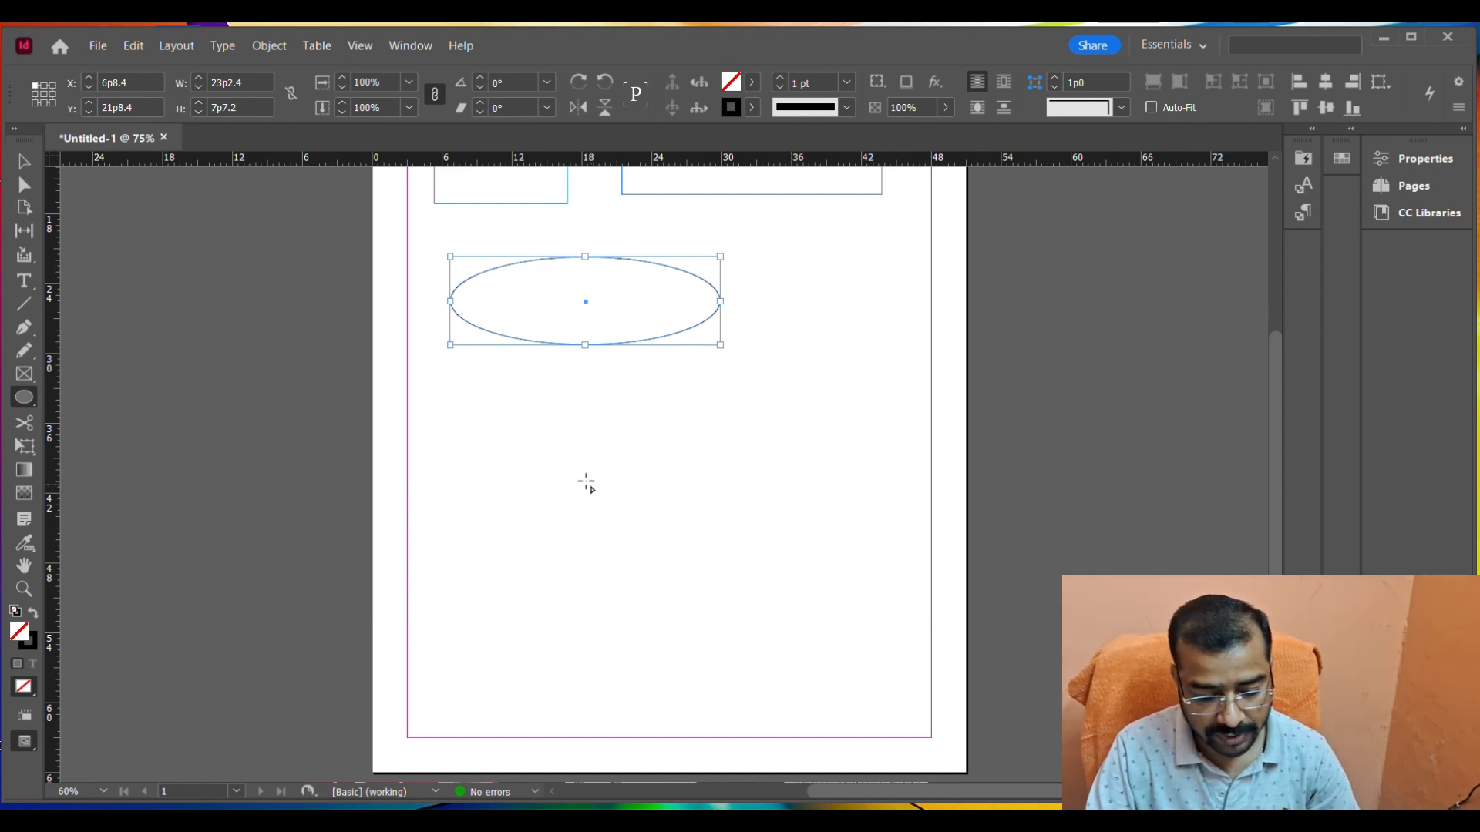
drag(490, 410, 704, 673)
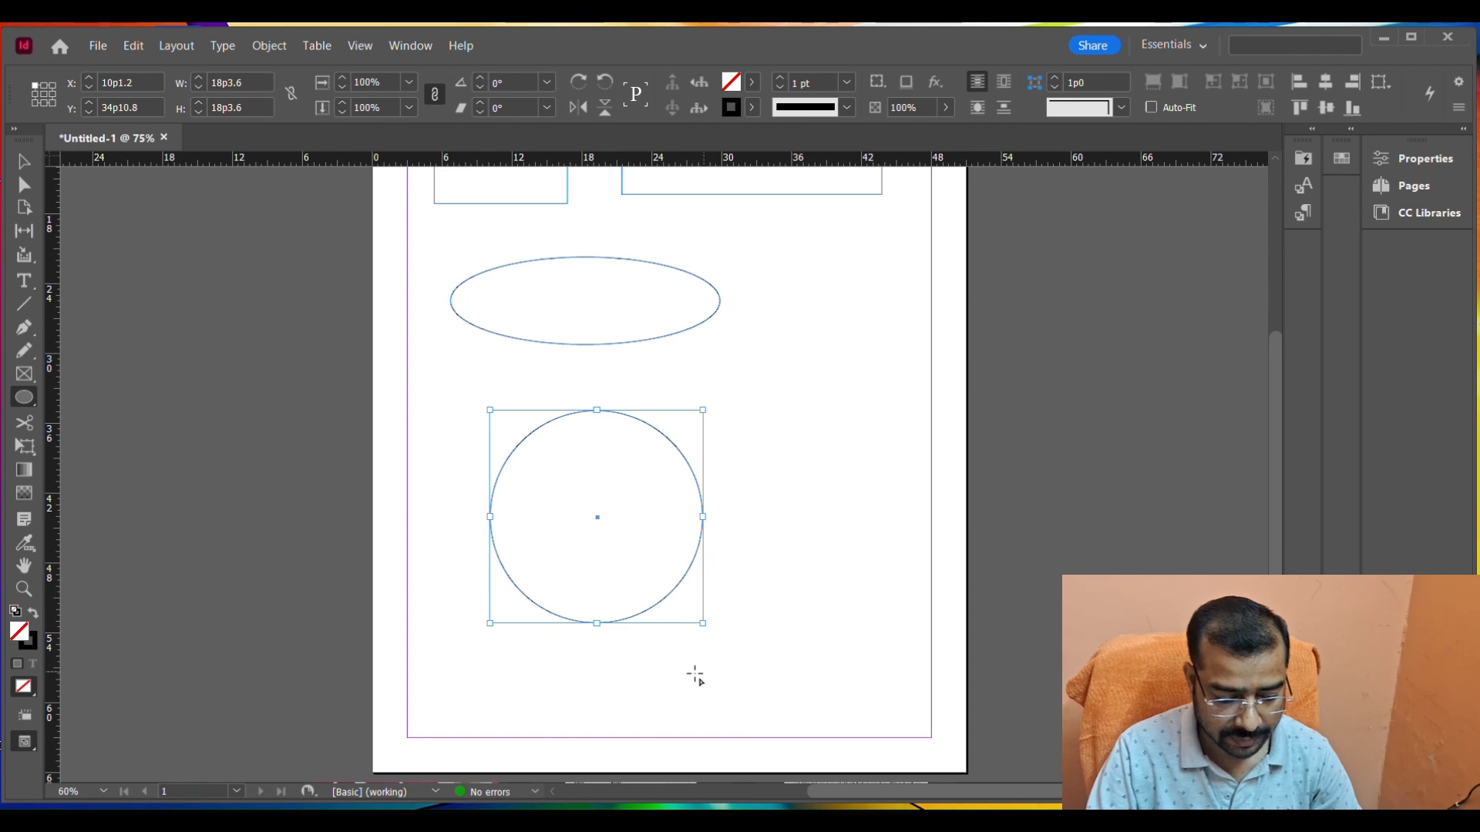
Draw three hexagons around the circle with the Polygon tool, about 15 by 11, 11 by 7 and 11 by 9 picas.
click(24, 397)
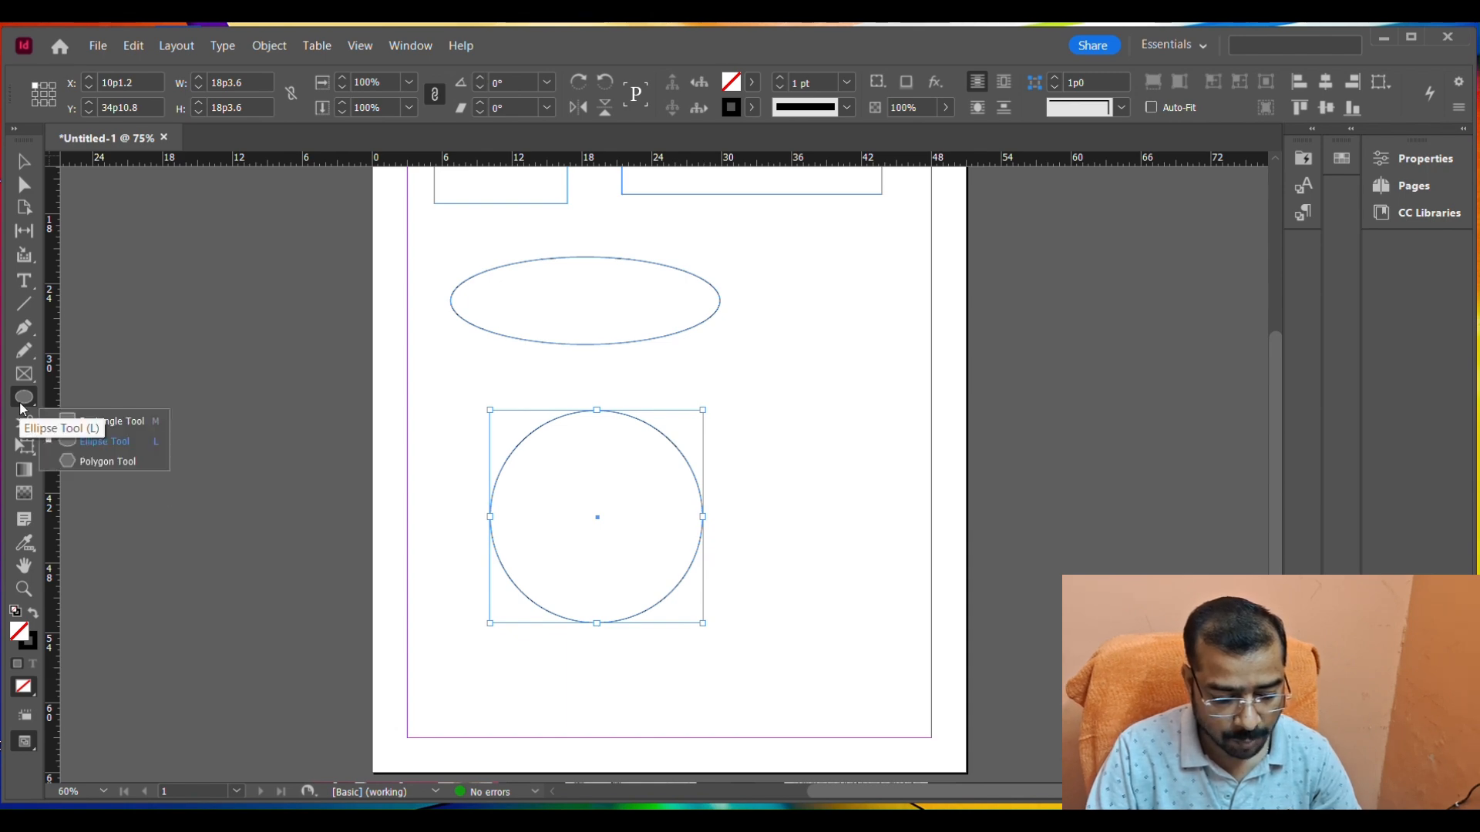
click(102, 460)
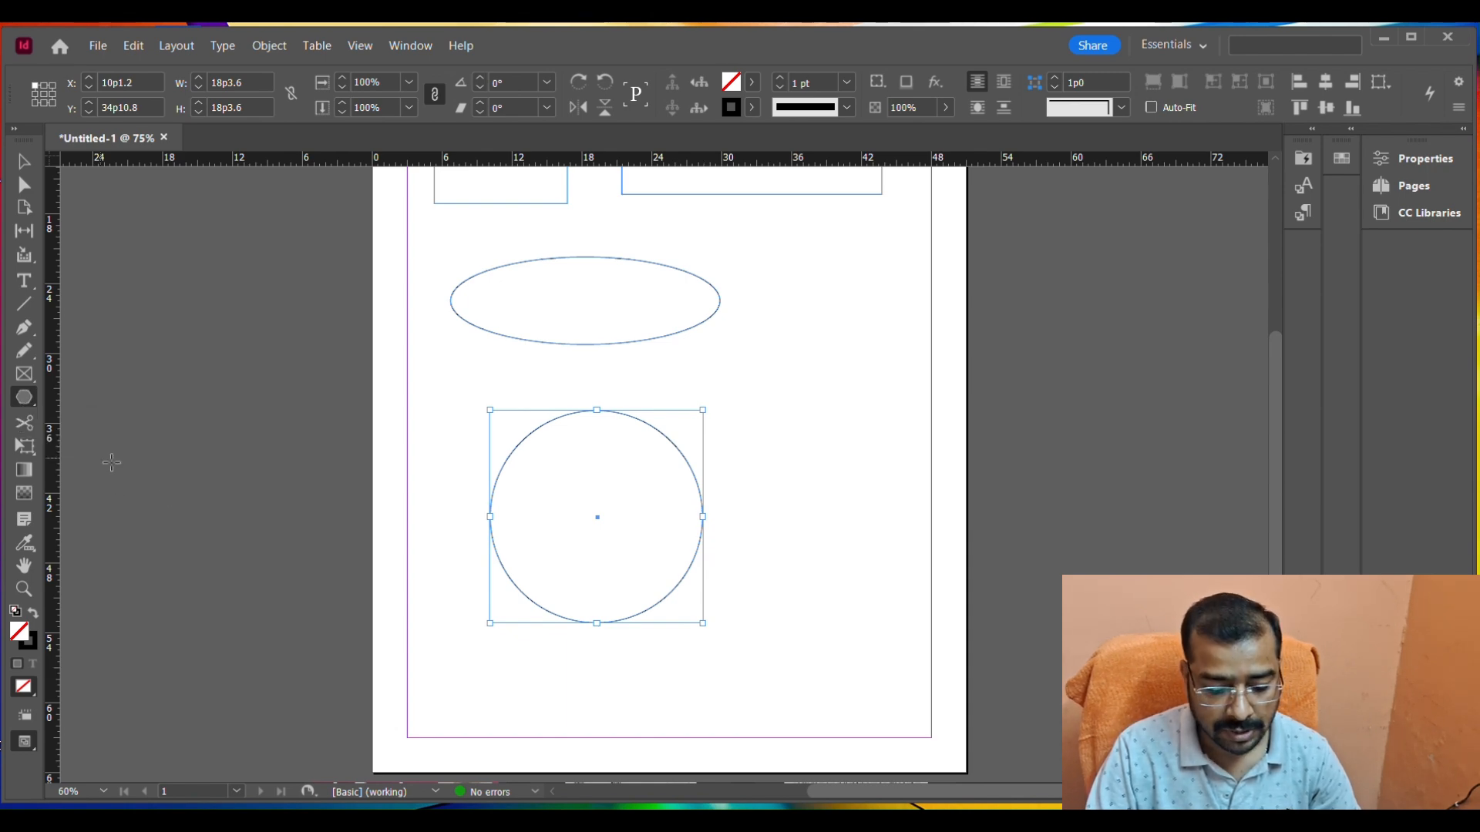
drag(736, 349, 902, 474)
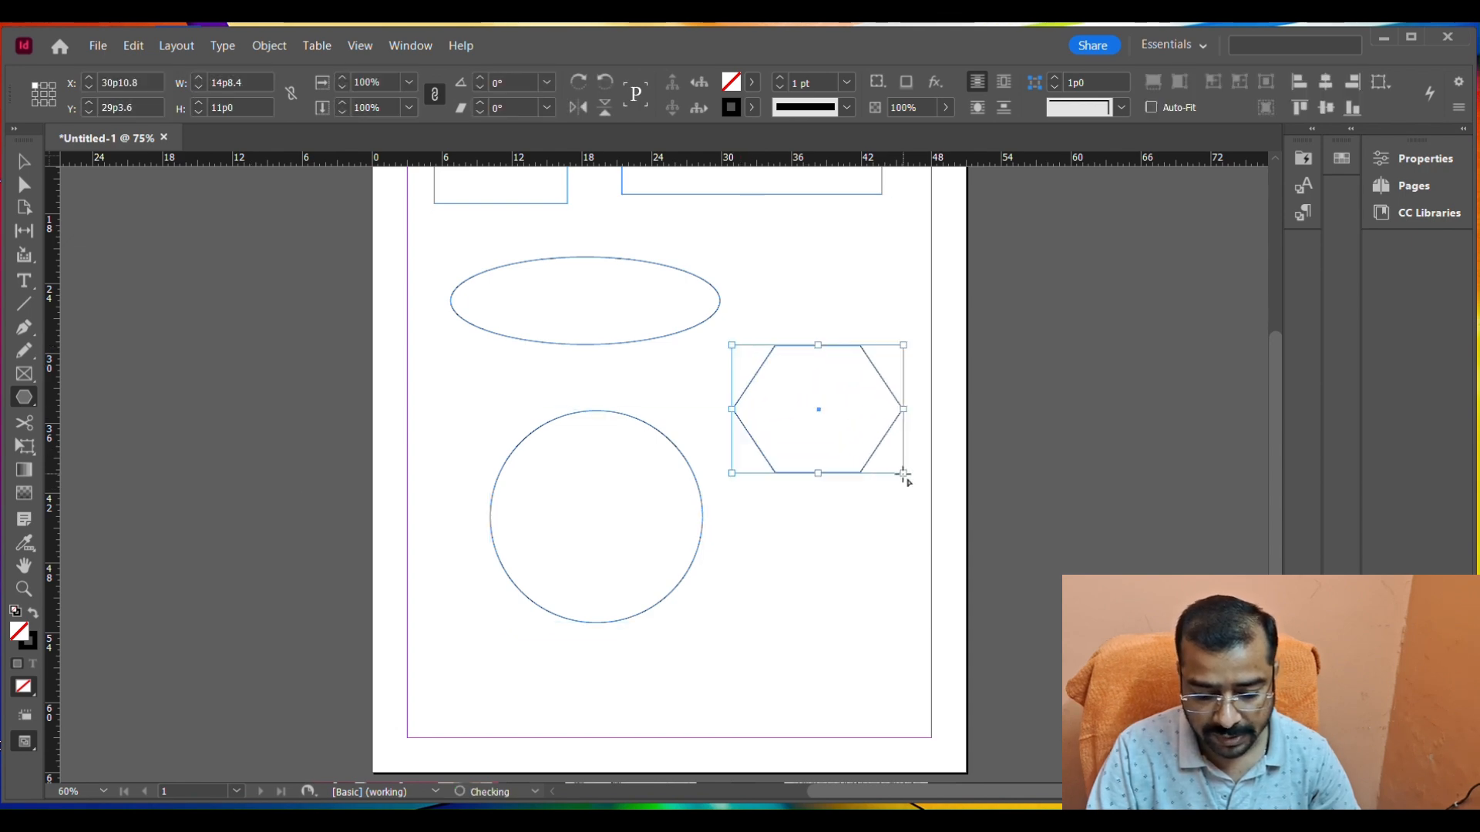
drag(440, 657, 563, 742)
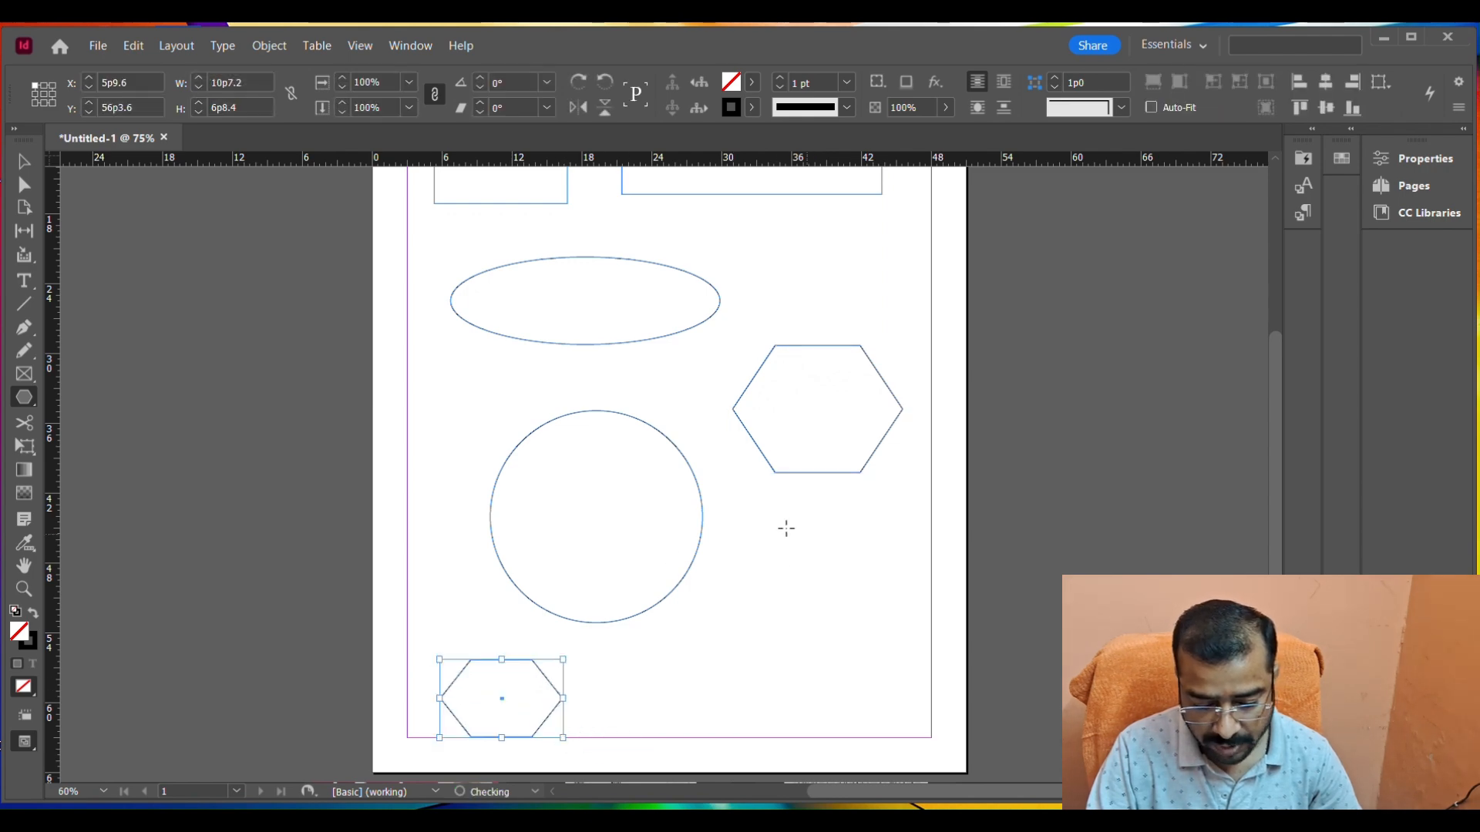
drag(731, 539, 854, 641)
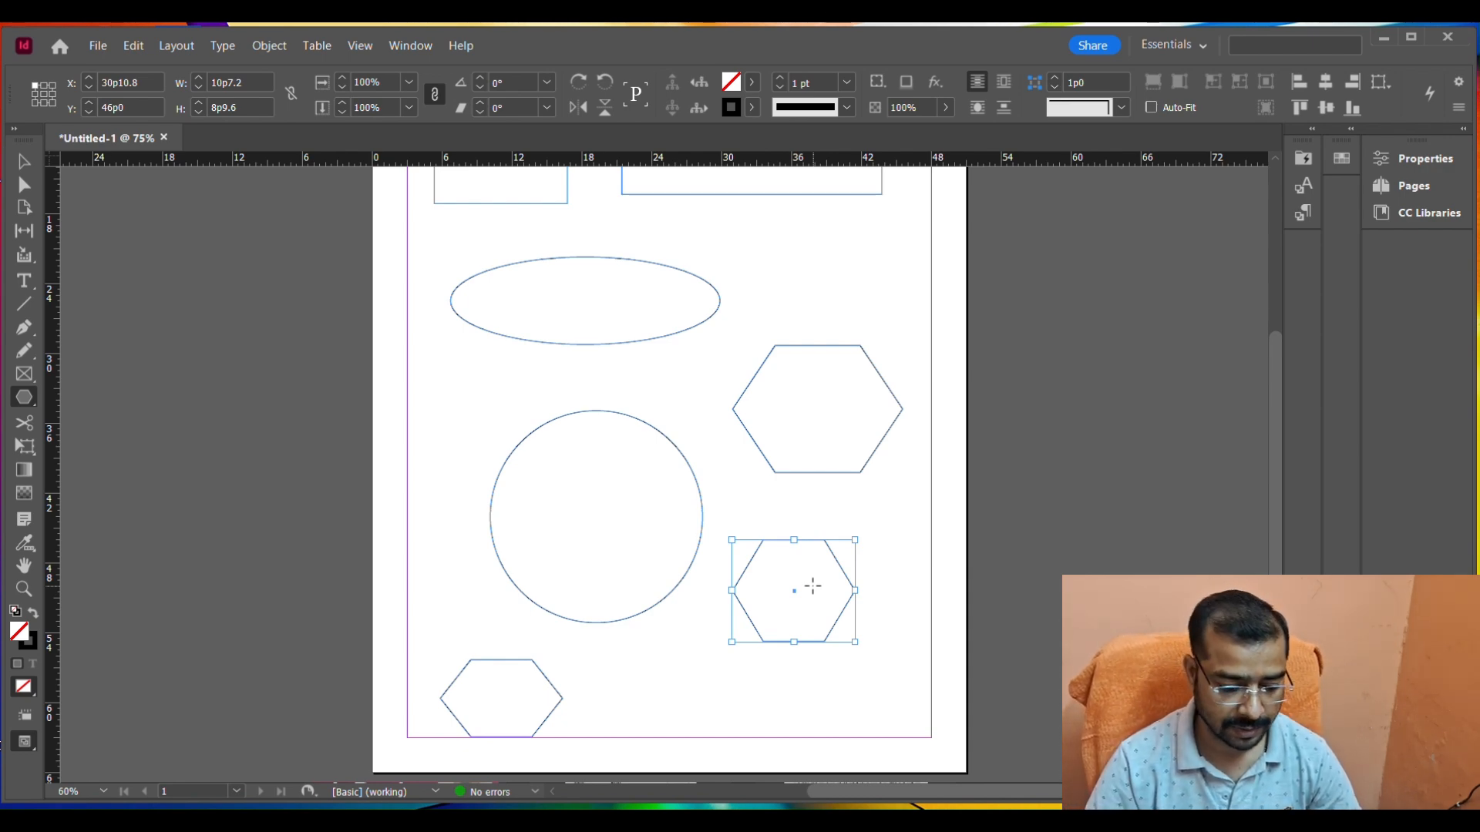
Select all the rectangles, ellipses and hexagons on the page and delete them.
key(ctrl+a)
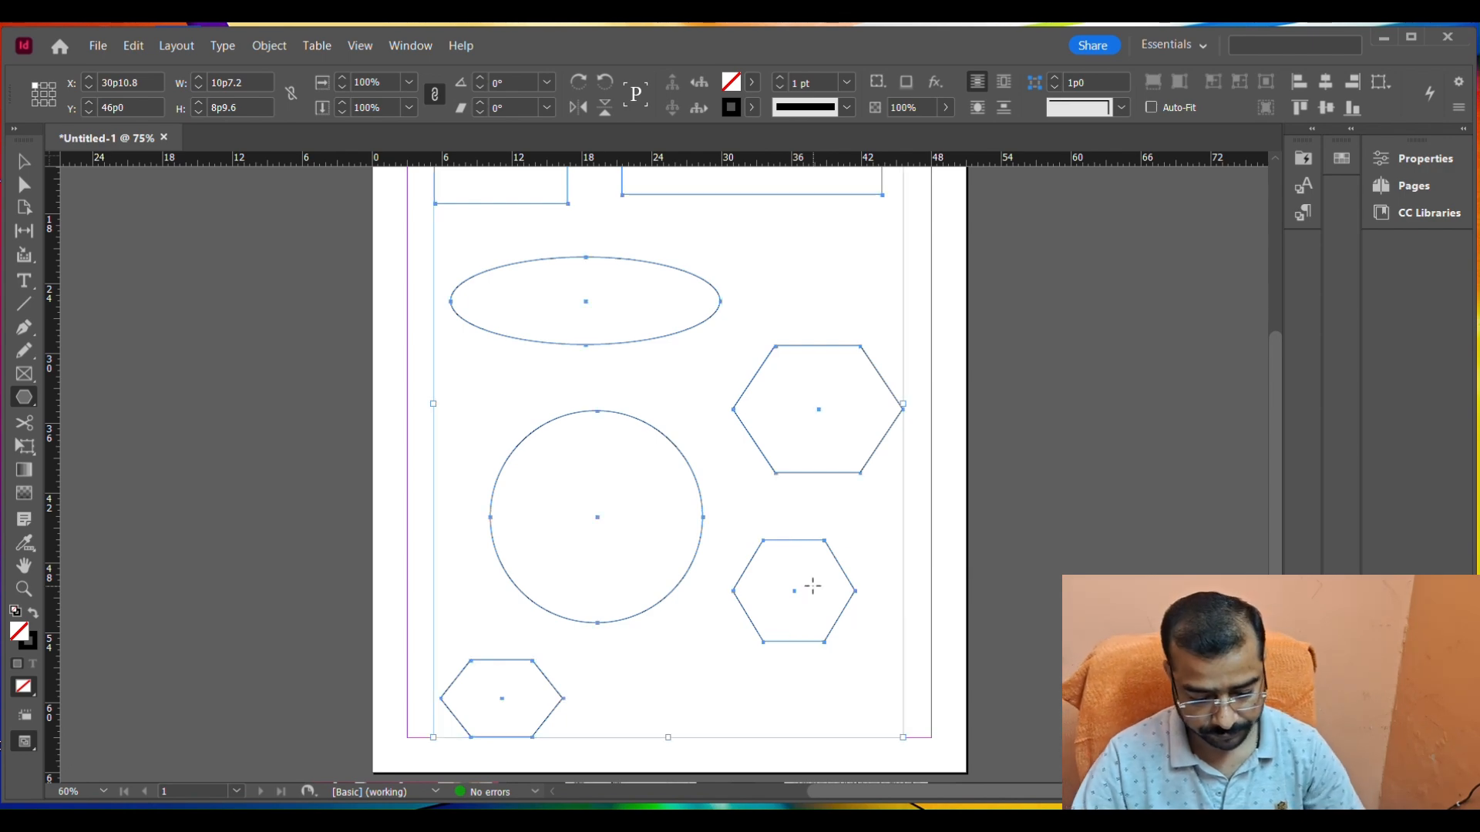
key(Delete)
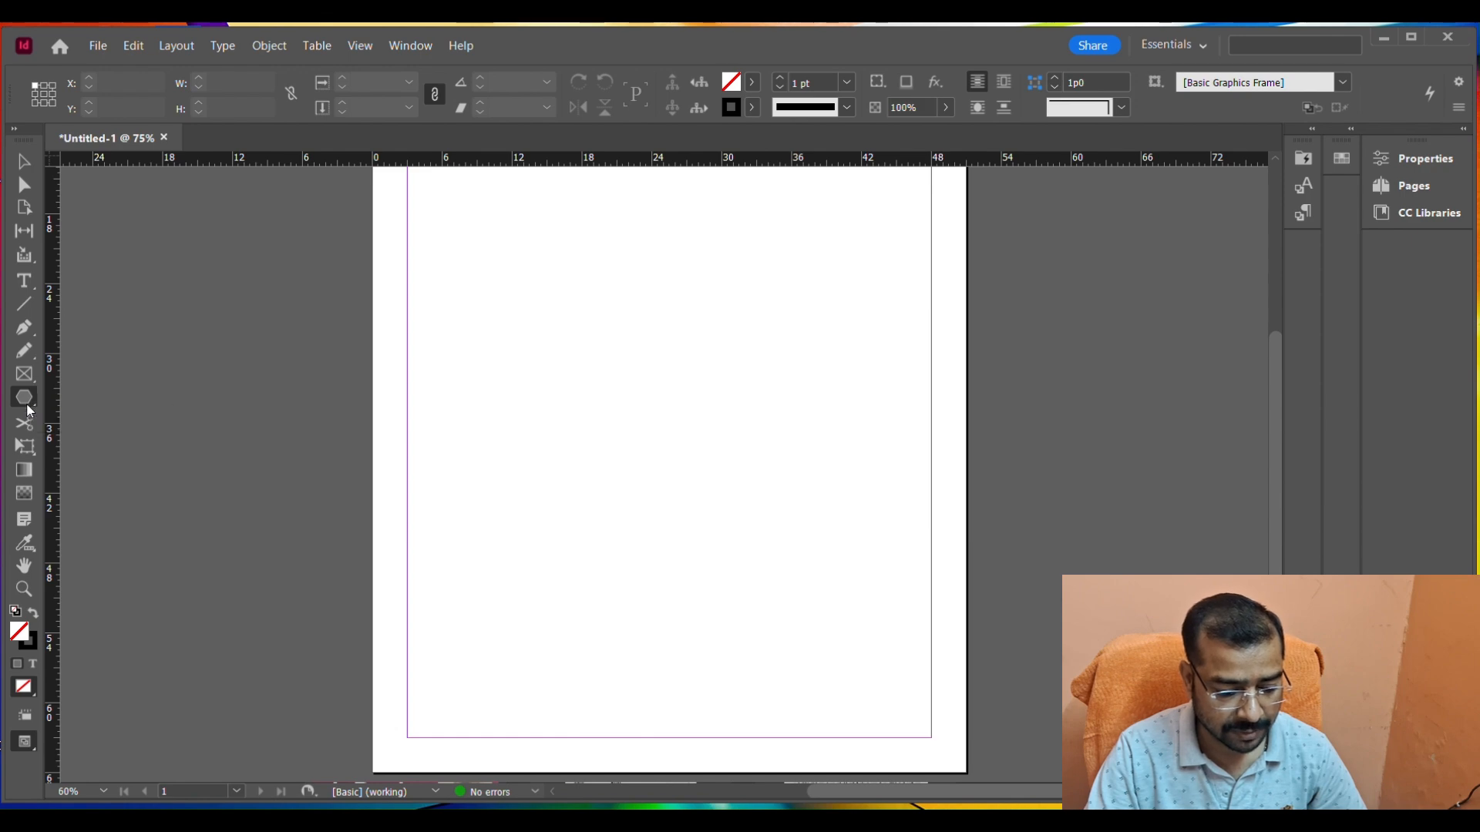
Draw a rectangle about 24.5 by 17 picas and split it with the Scissors tool at its upper-left and lower-right corners.
drag(27, 410, 71, 416)
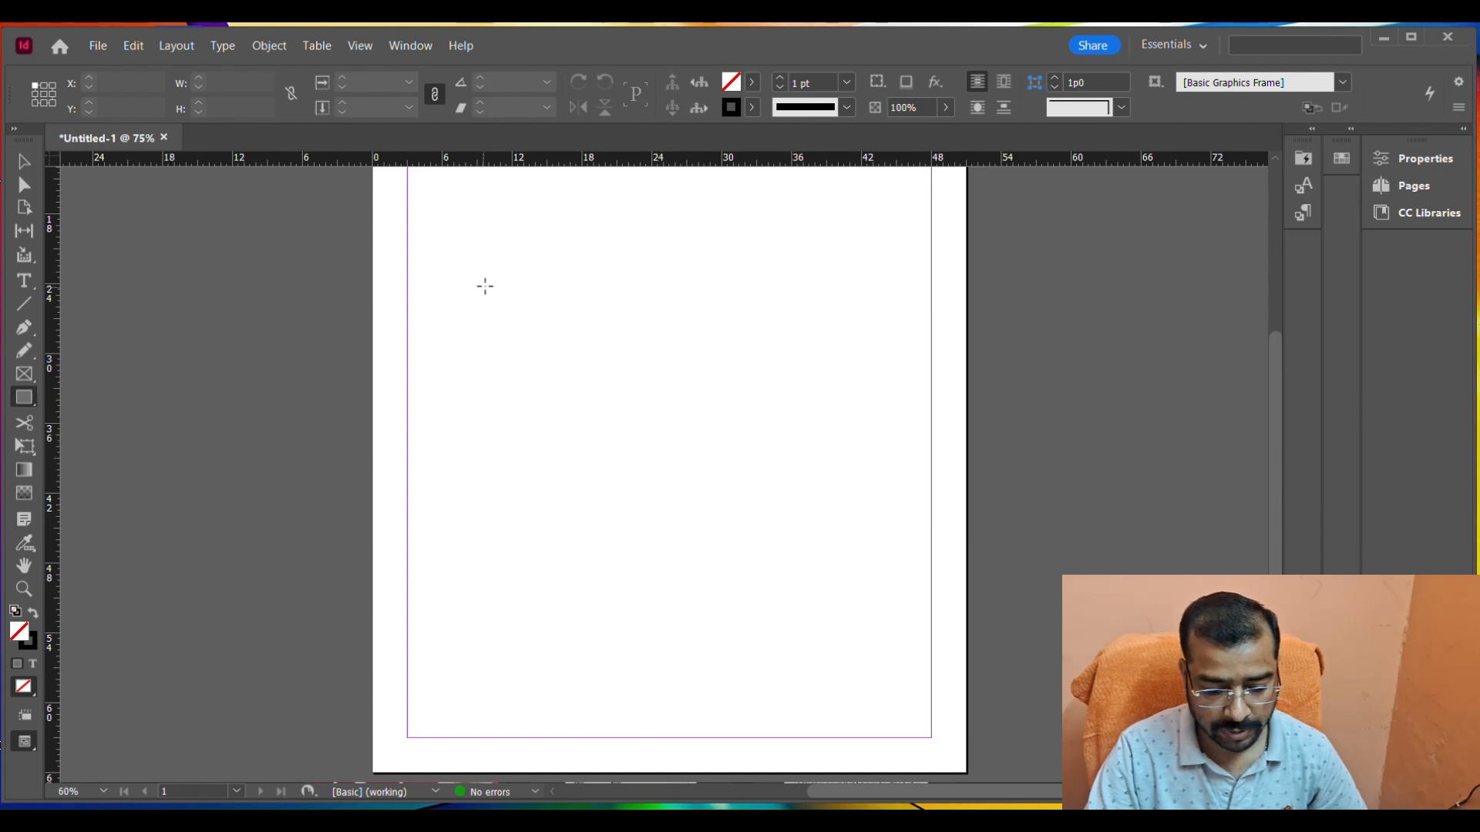
drag(485, 286, 772, 484)
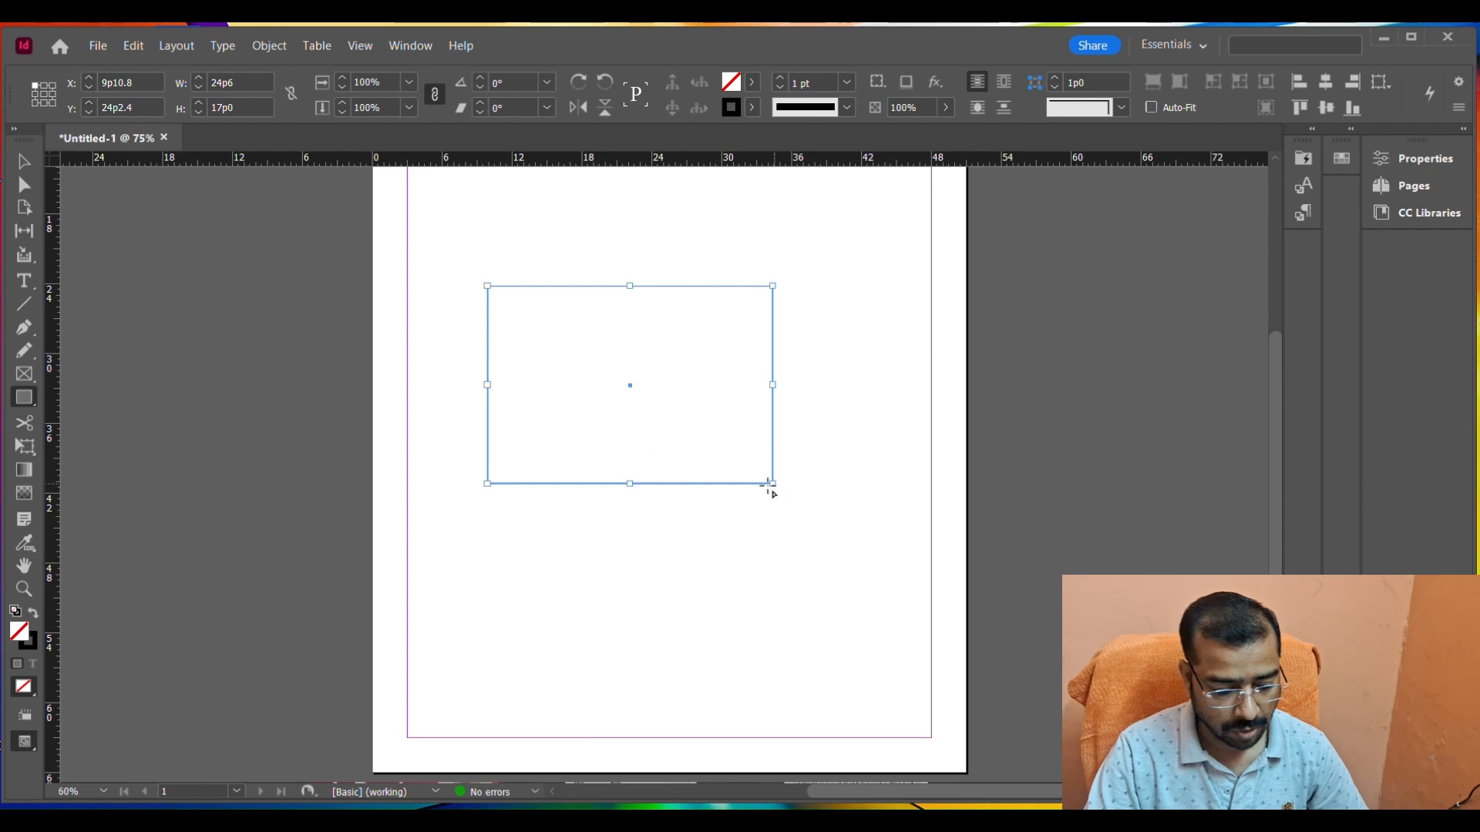
click(24, 423)
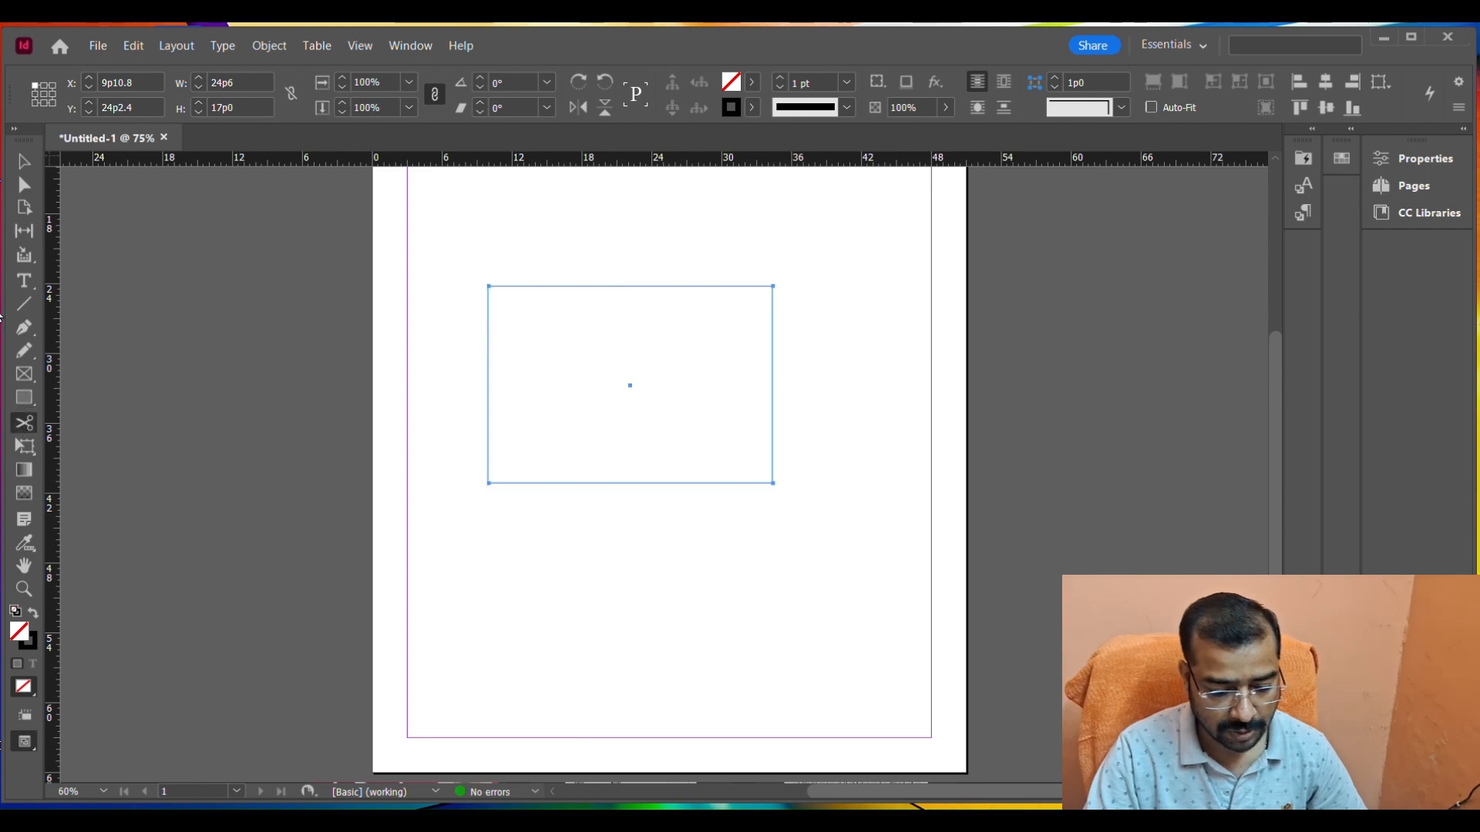
click(489, 286)
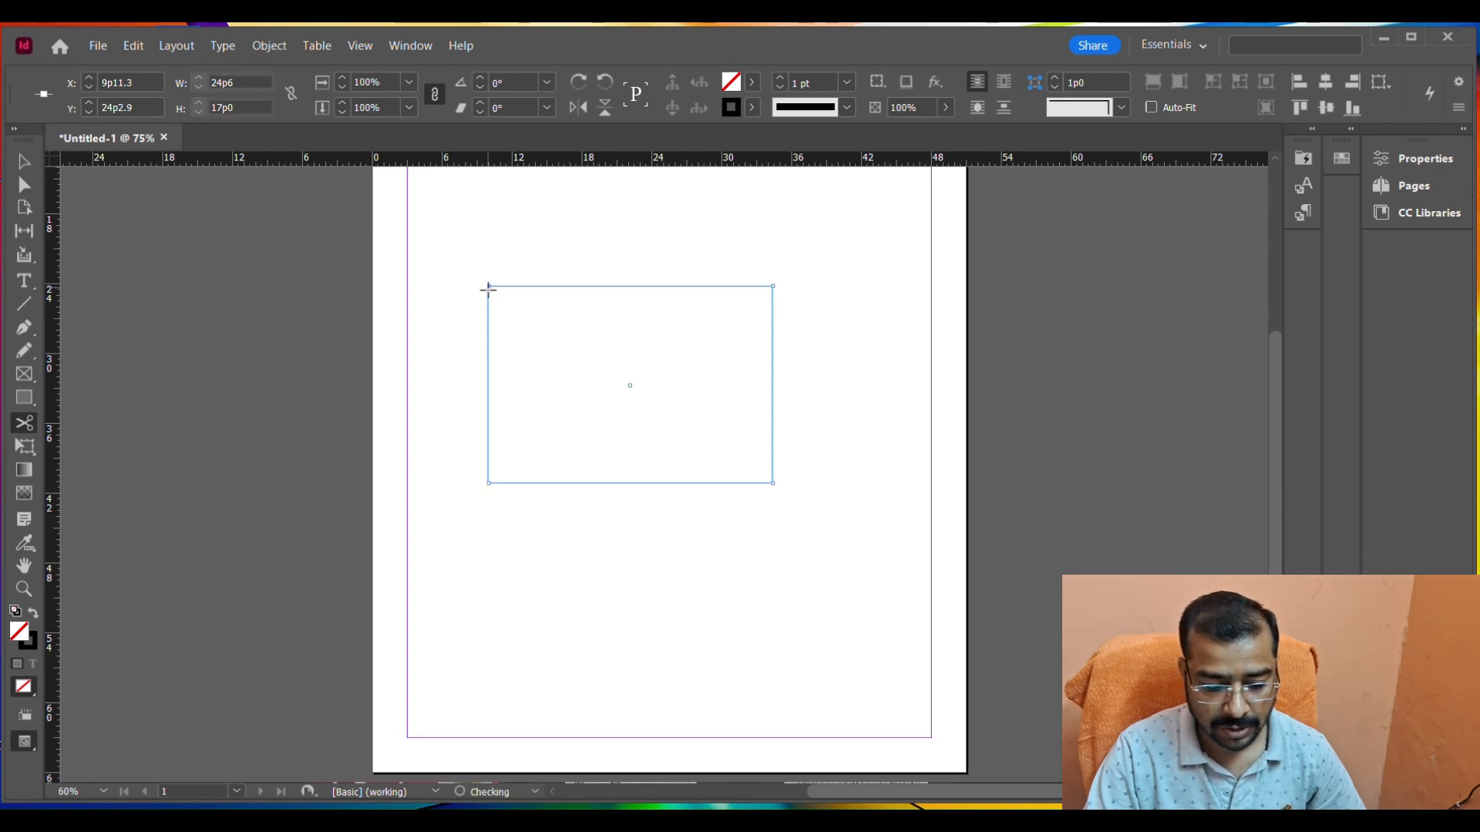
click(773, 483)
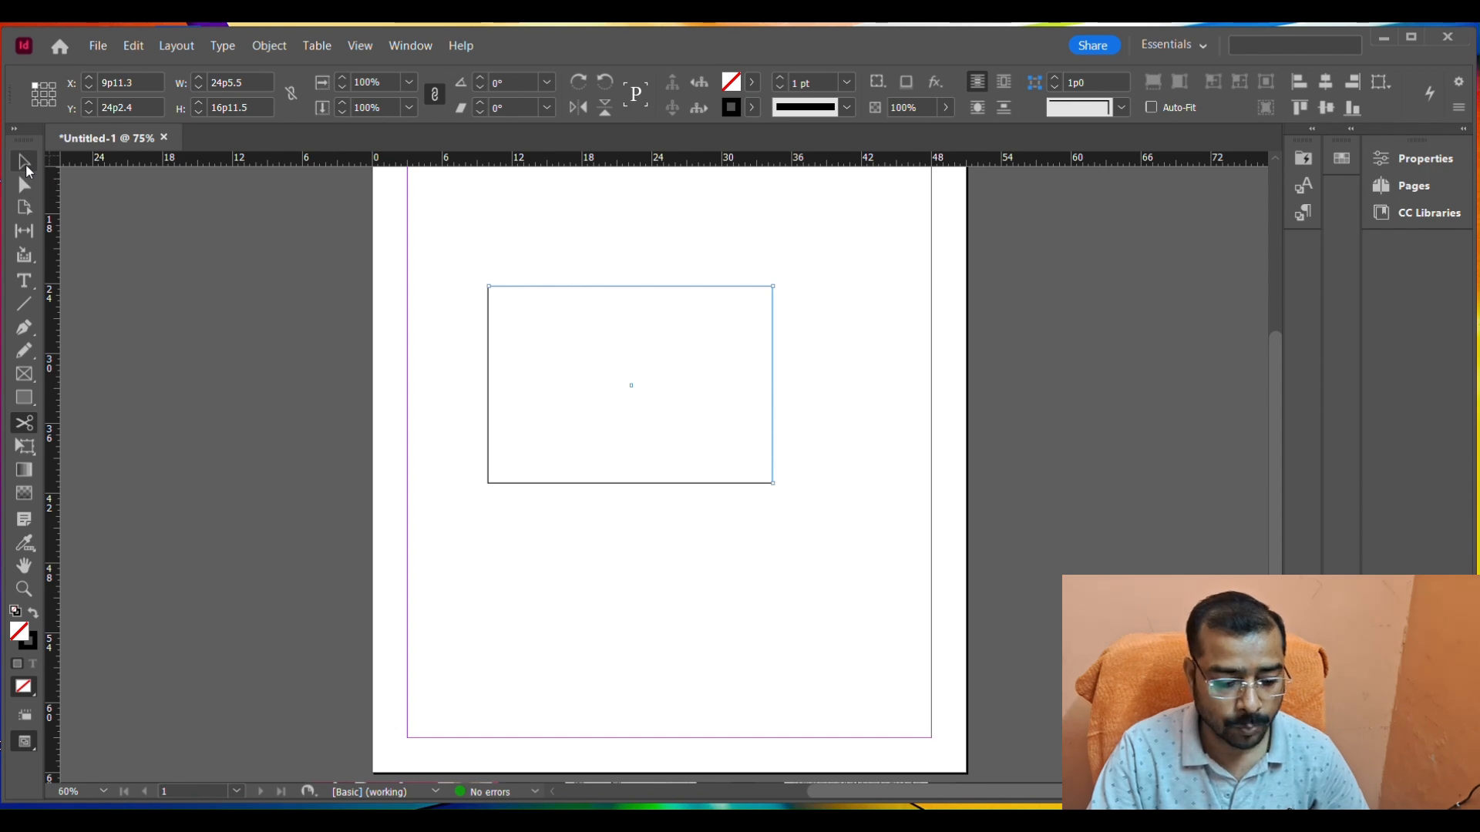
Separate the cut rectangle by moving its lower-left half down and left and its upper-right half up and right.
click(25, 163)
click(528, 515)
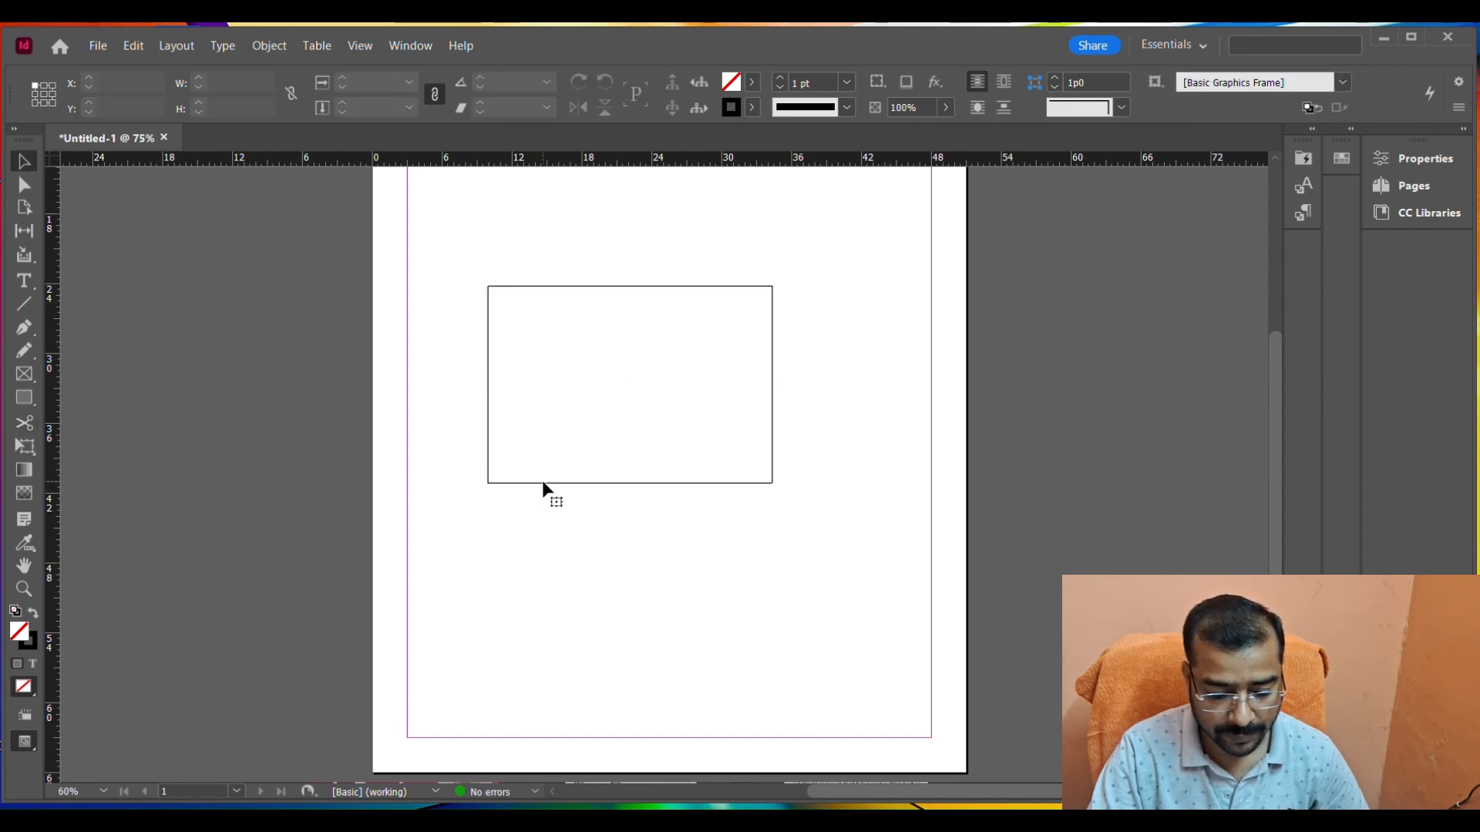
click(542, 481)
drag(542, 483, 502, 629)
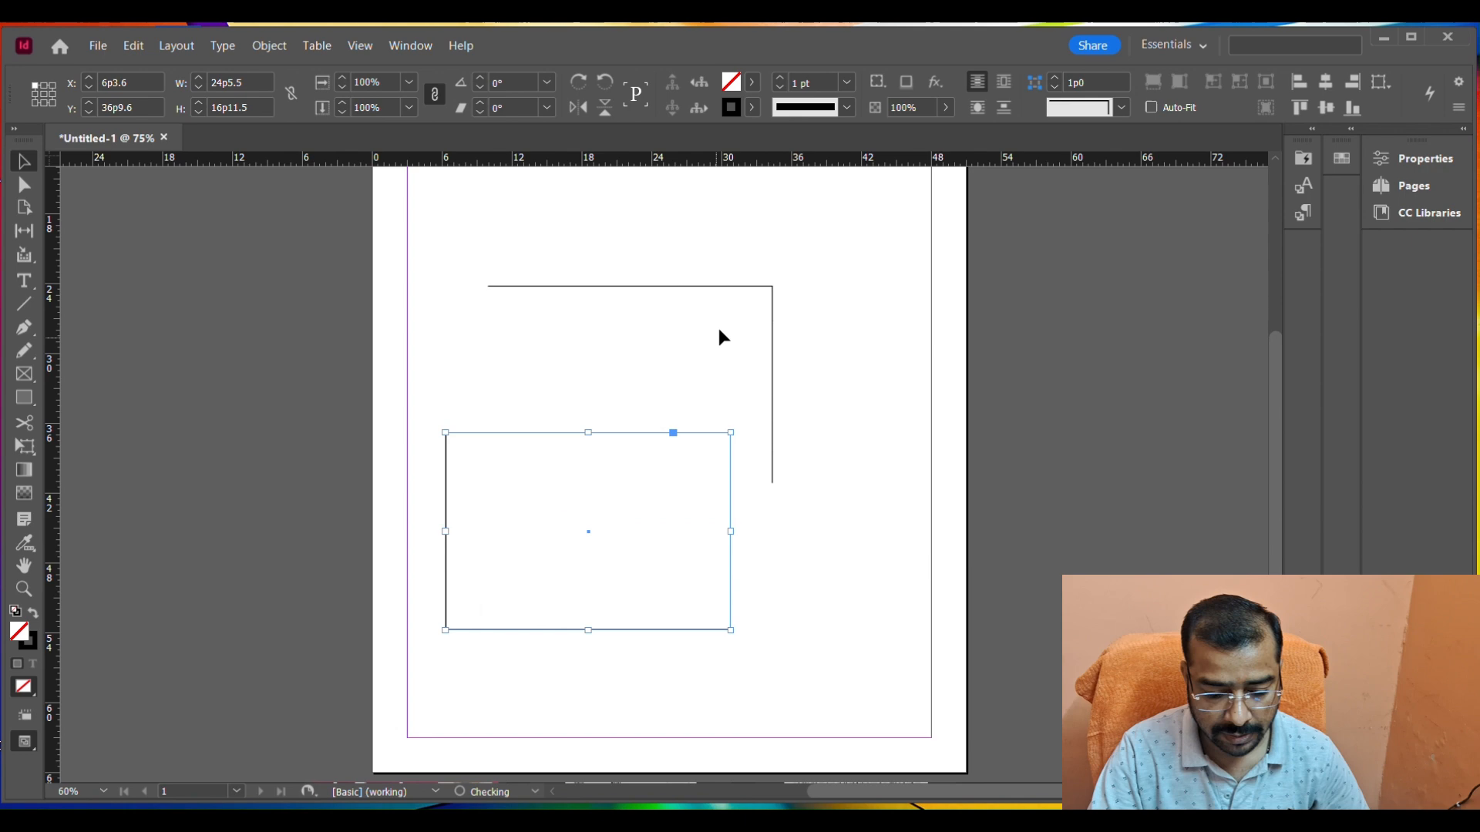
drag(745, 292, 816, 253)
click(929, 468)
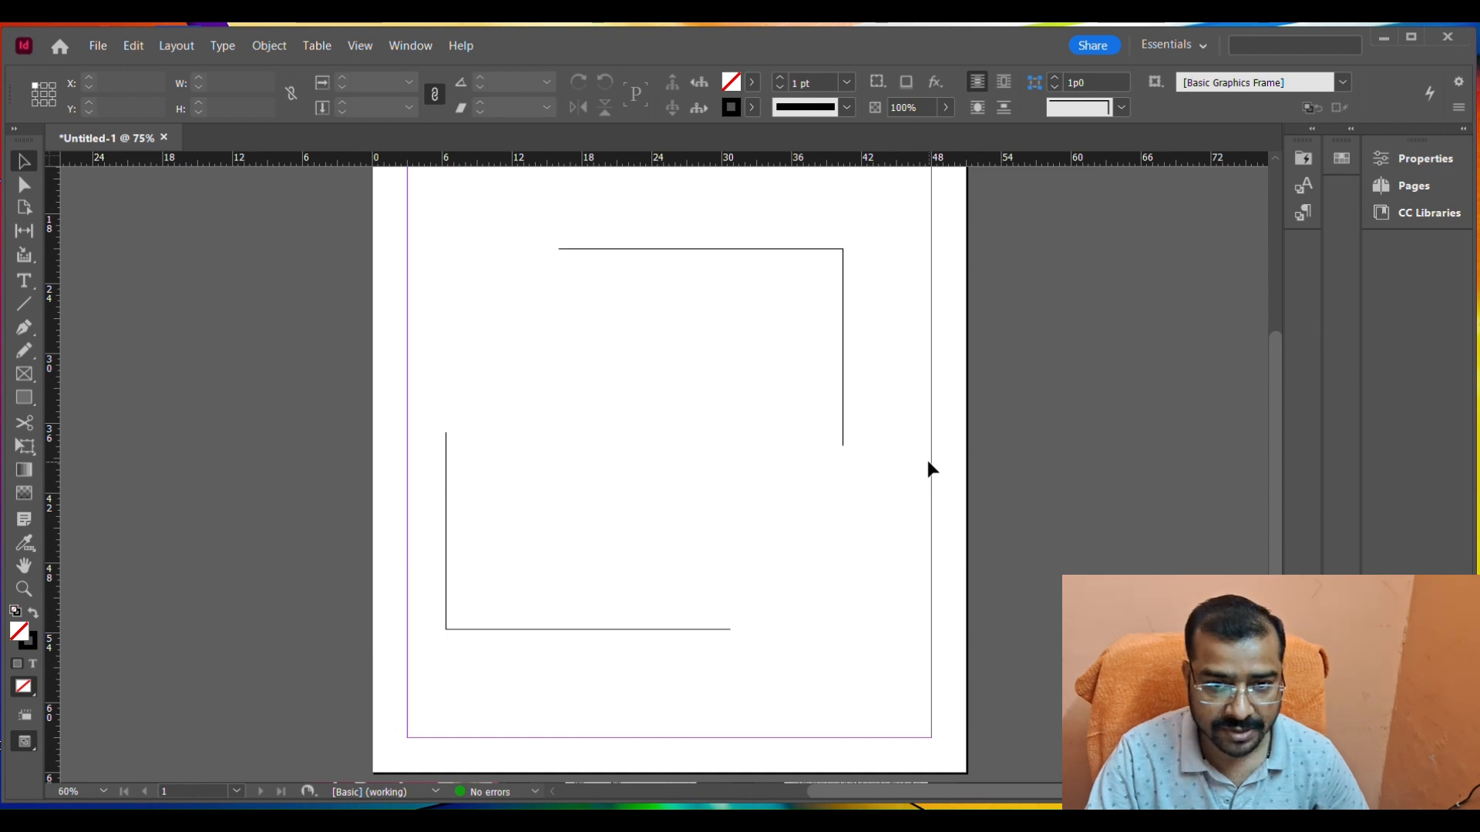
Select both L-shaped halves of the cut rectangle and delete them.
key(ctrl+a)
key(Delete)
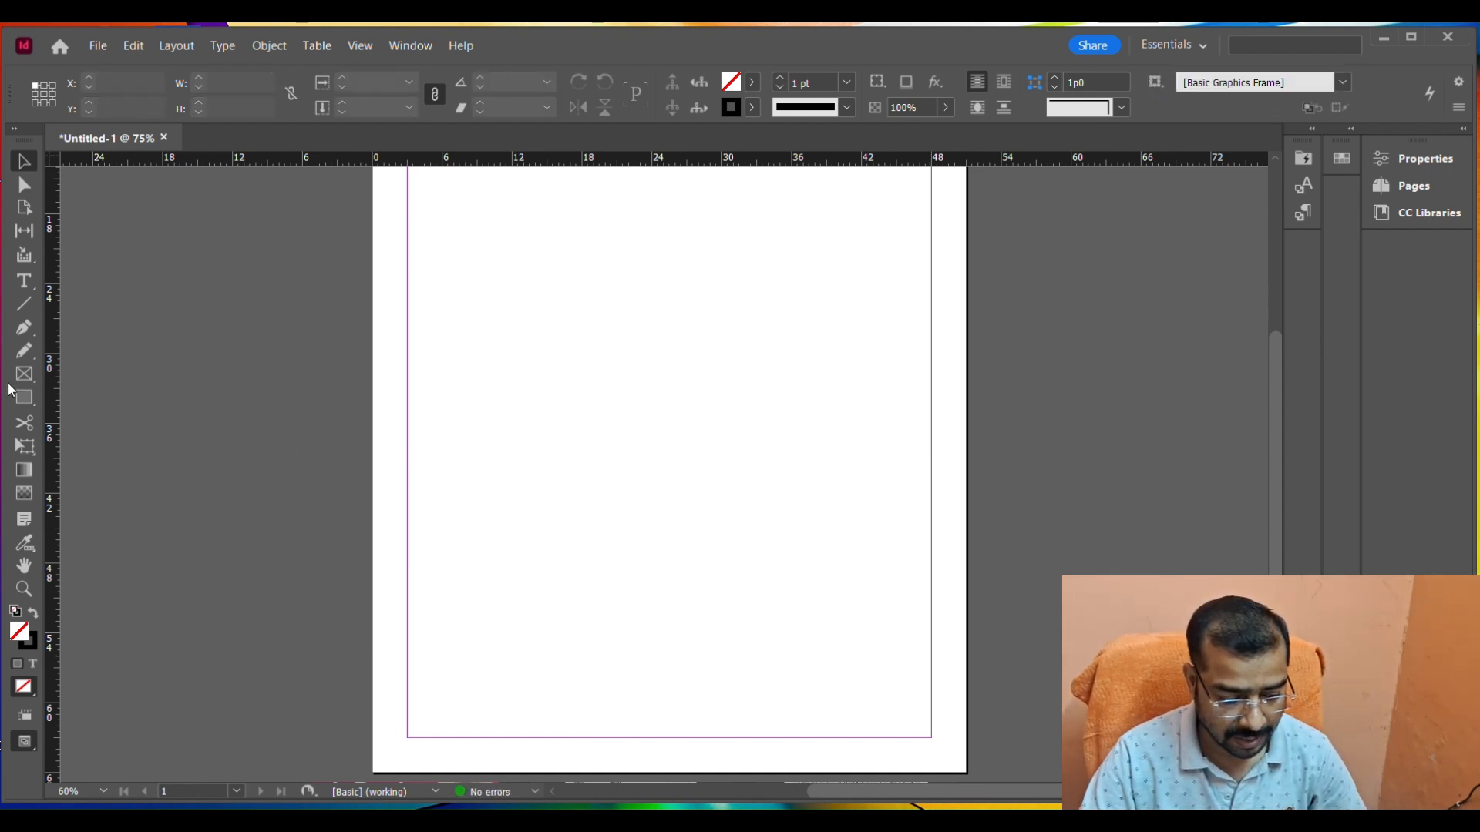
Draw a rectangle about 26 by 16 picas and cut it with the Scissors tool partway along its top and bottom edges.
click(24, 398)
drag(497, 253, 802, 442)
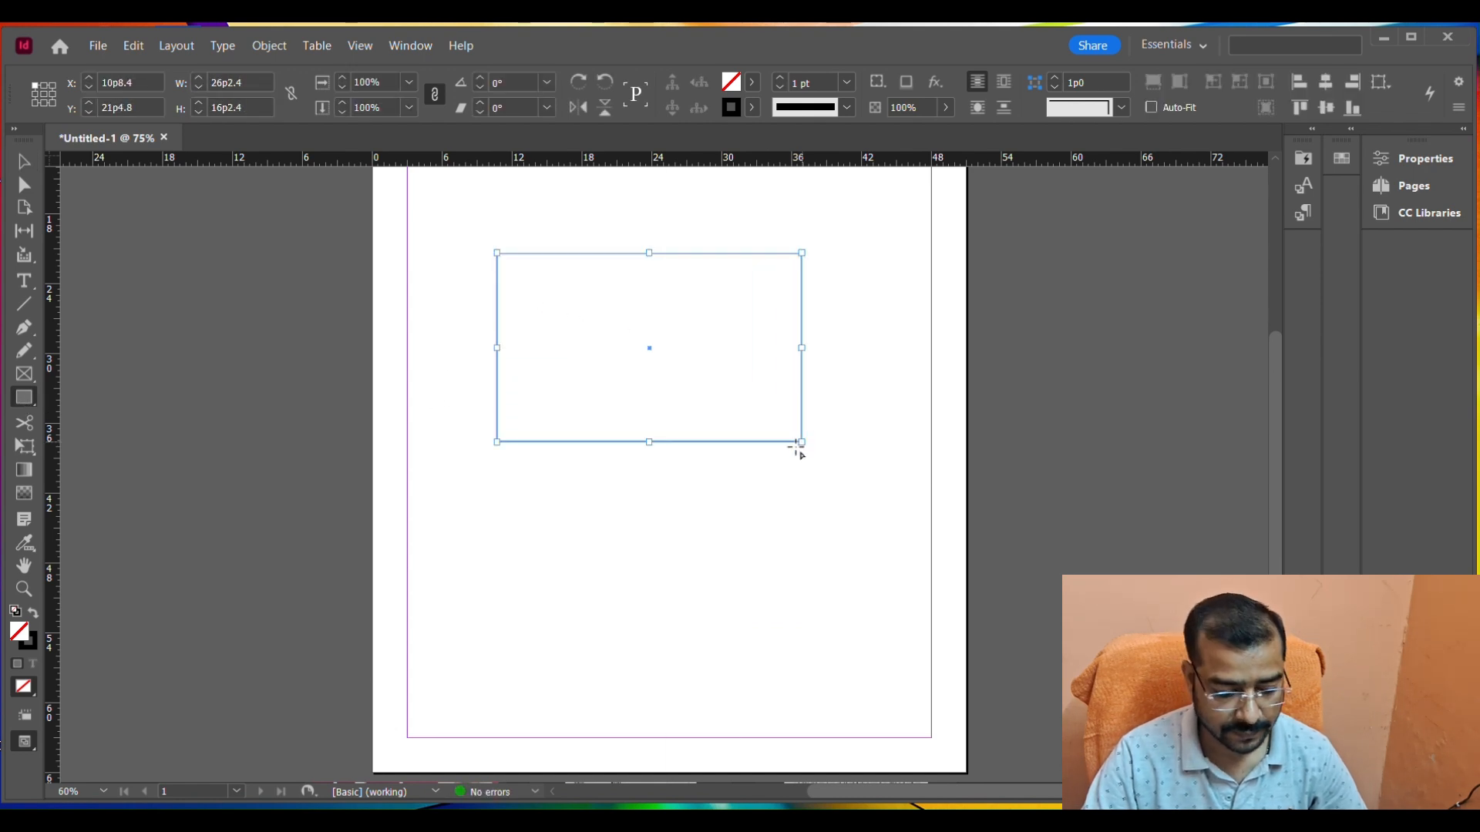
click(24, 423)
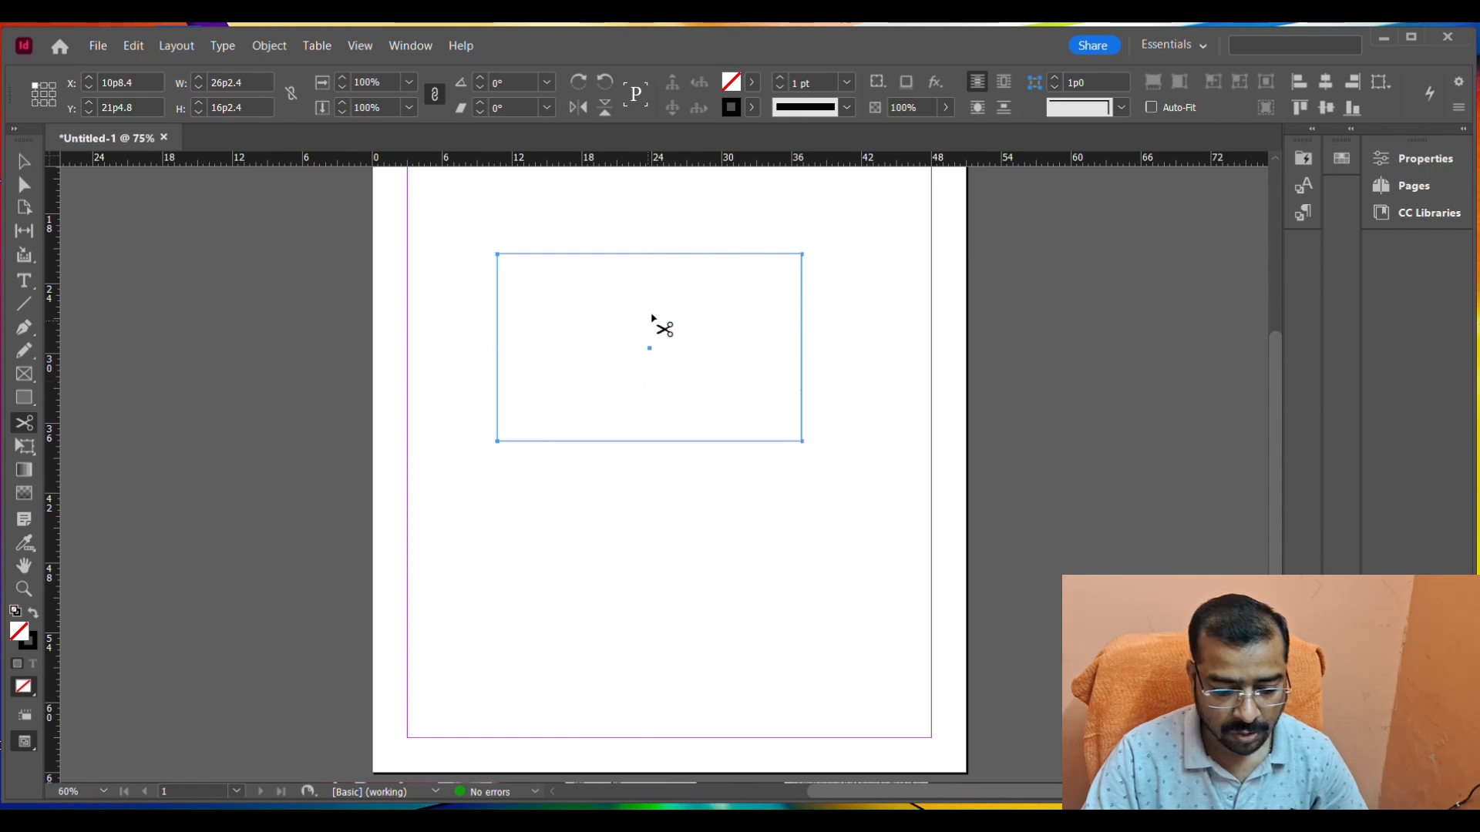
click(588, 254)
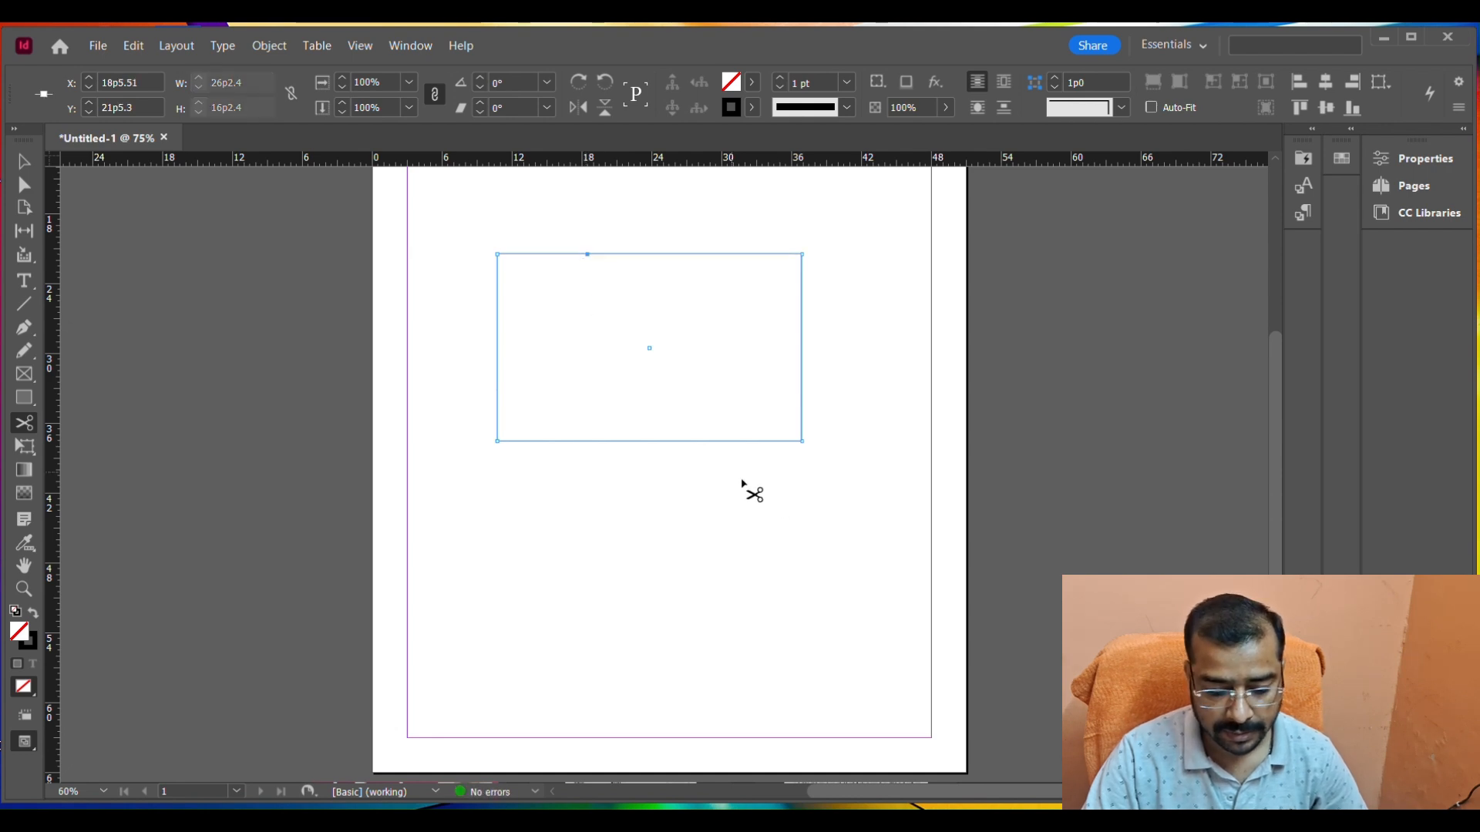
click(748, 440)
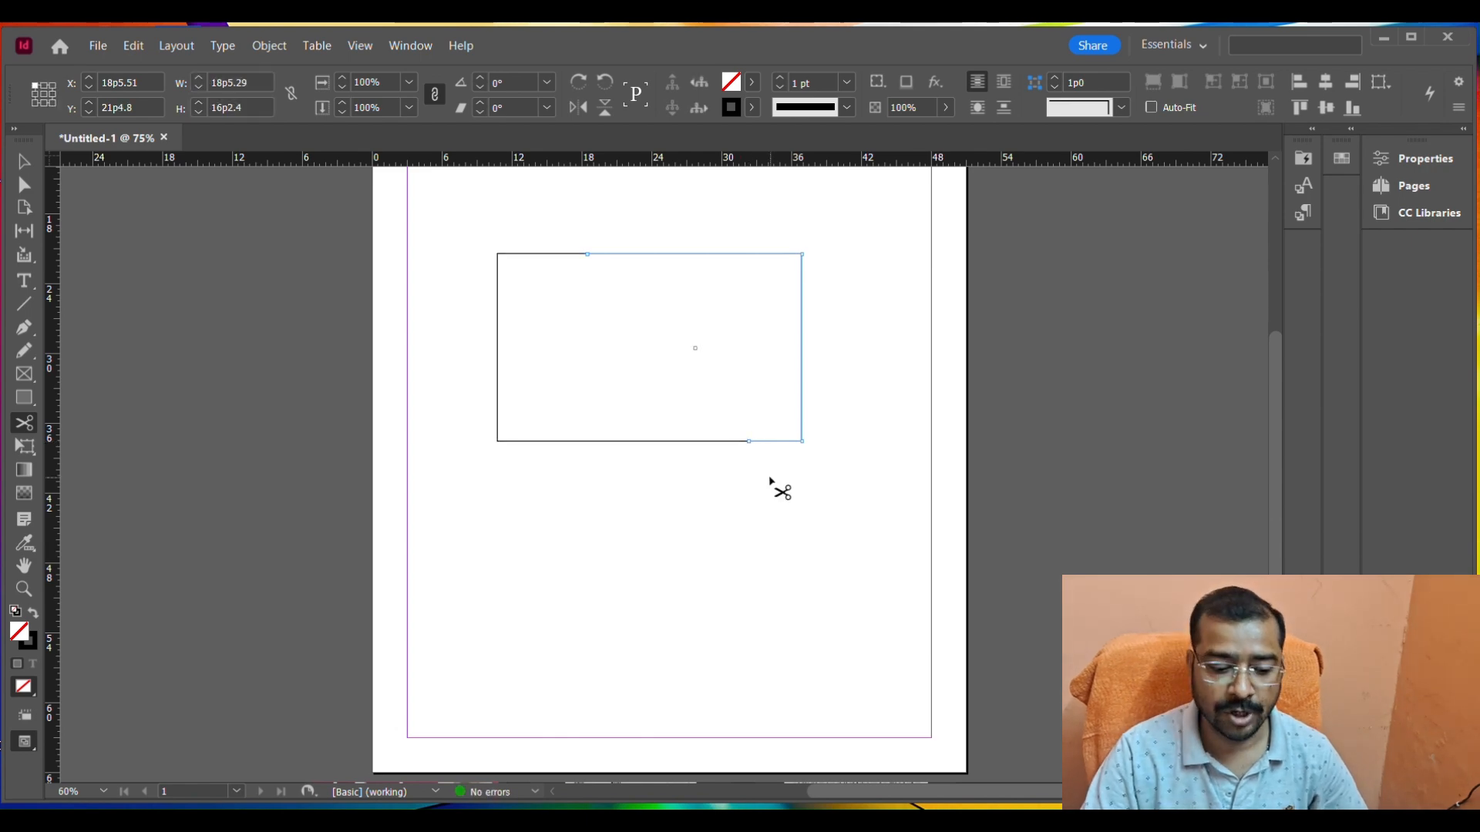
Separate the cut rectangle by moving its left part down and slightly left and its right part up and right.
click(23, 164)
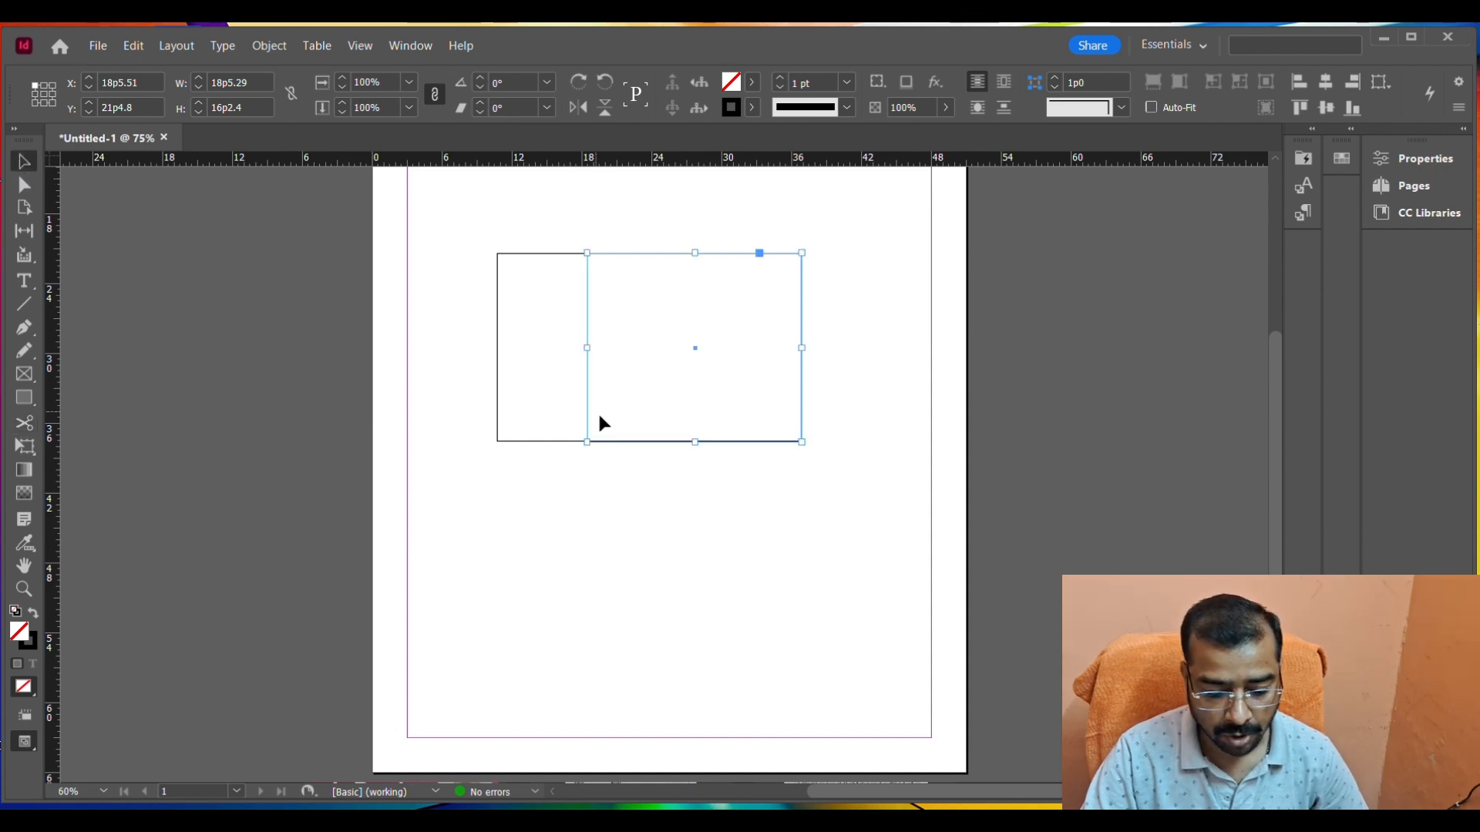
click(650, 518)
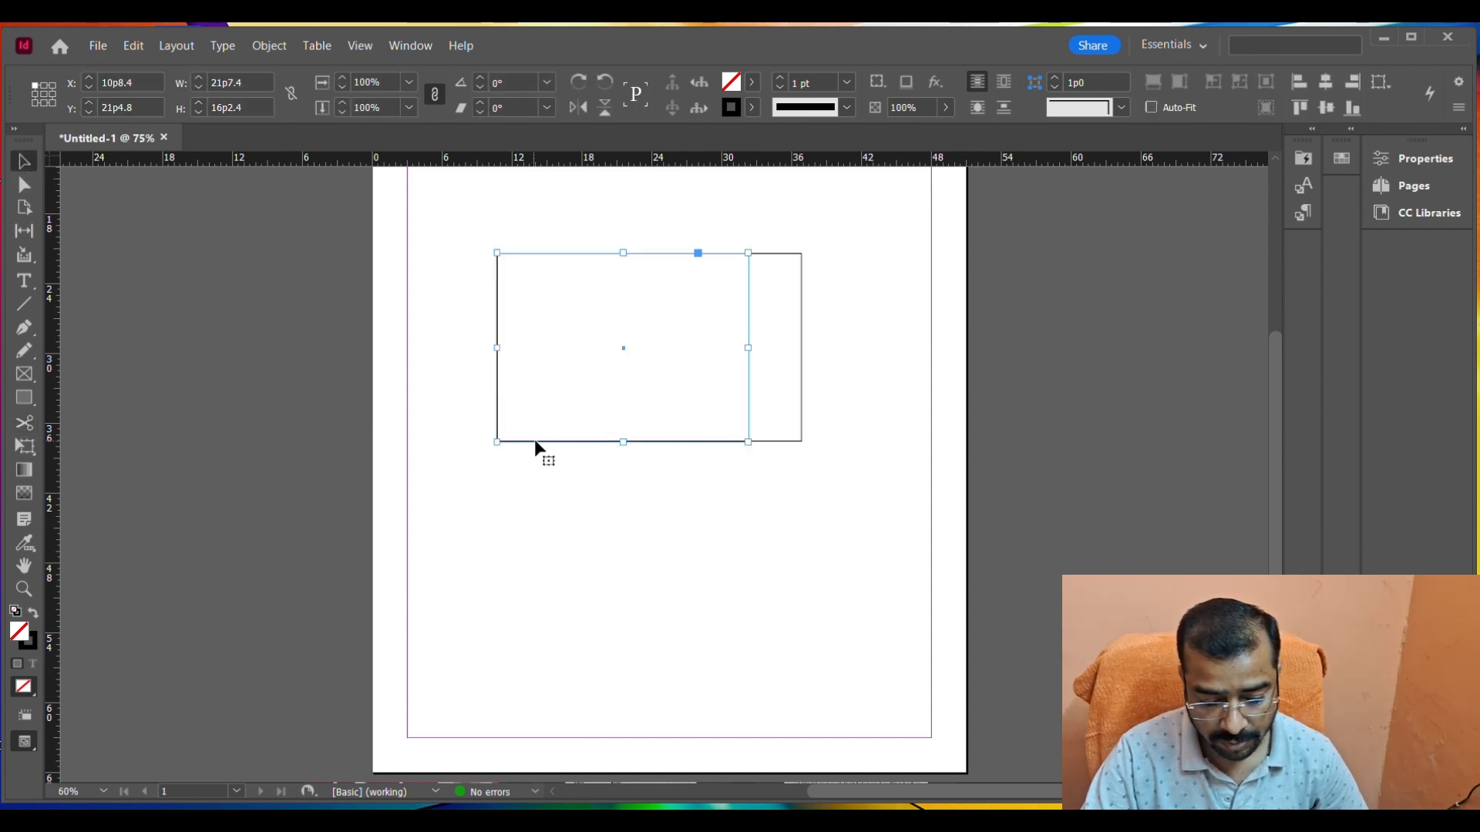
drag(531, 446, 496, 633)
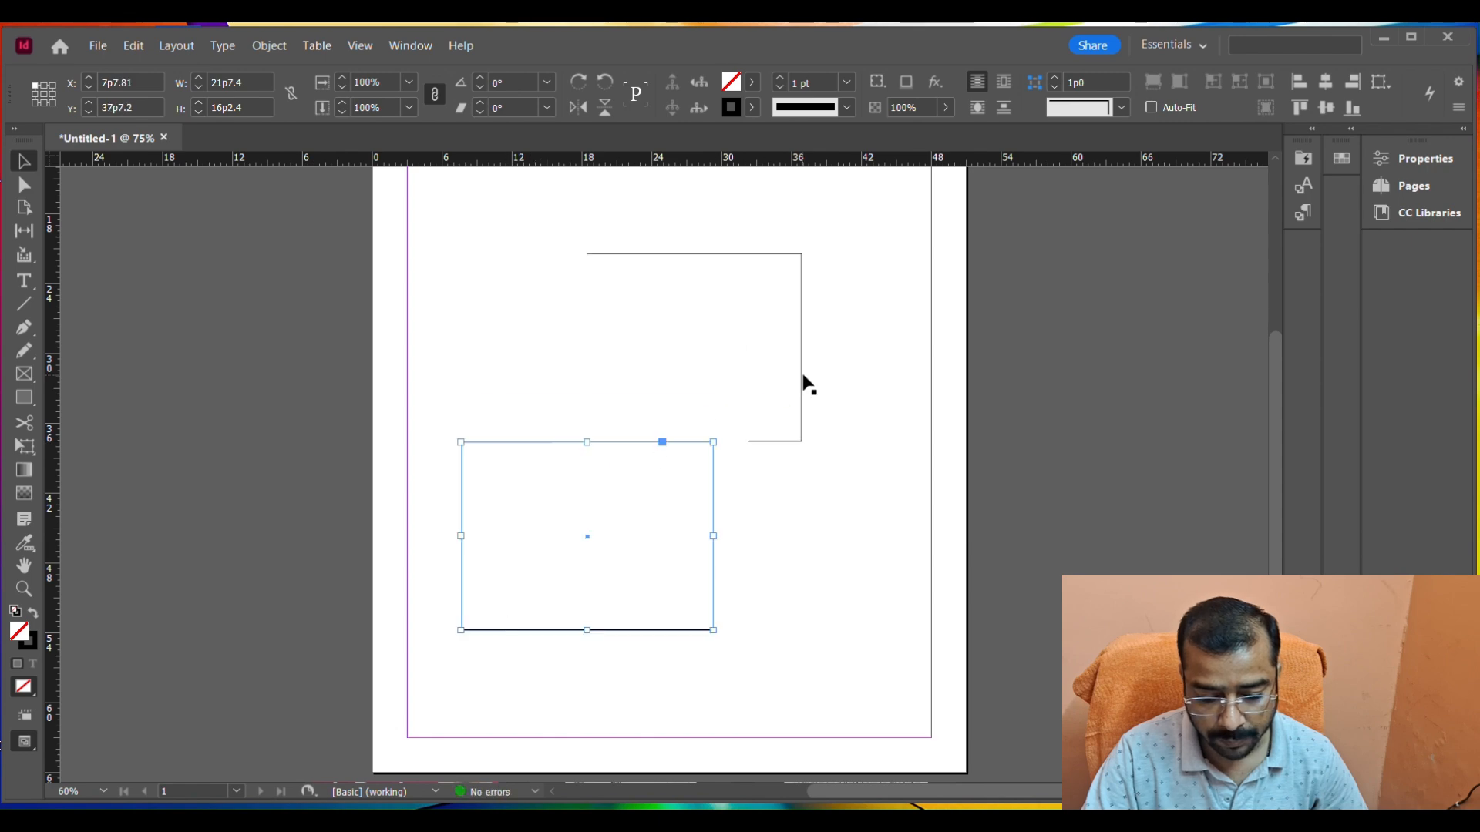
drag(807, 383, 865, 365)
Select both open parts of the cut rectangle and delete them.
click(852, 516)
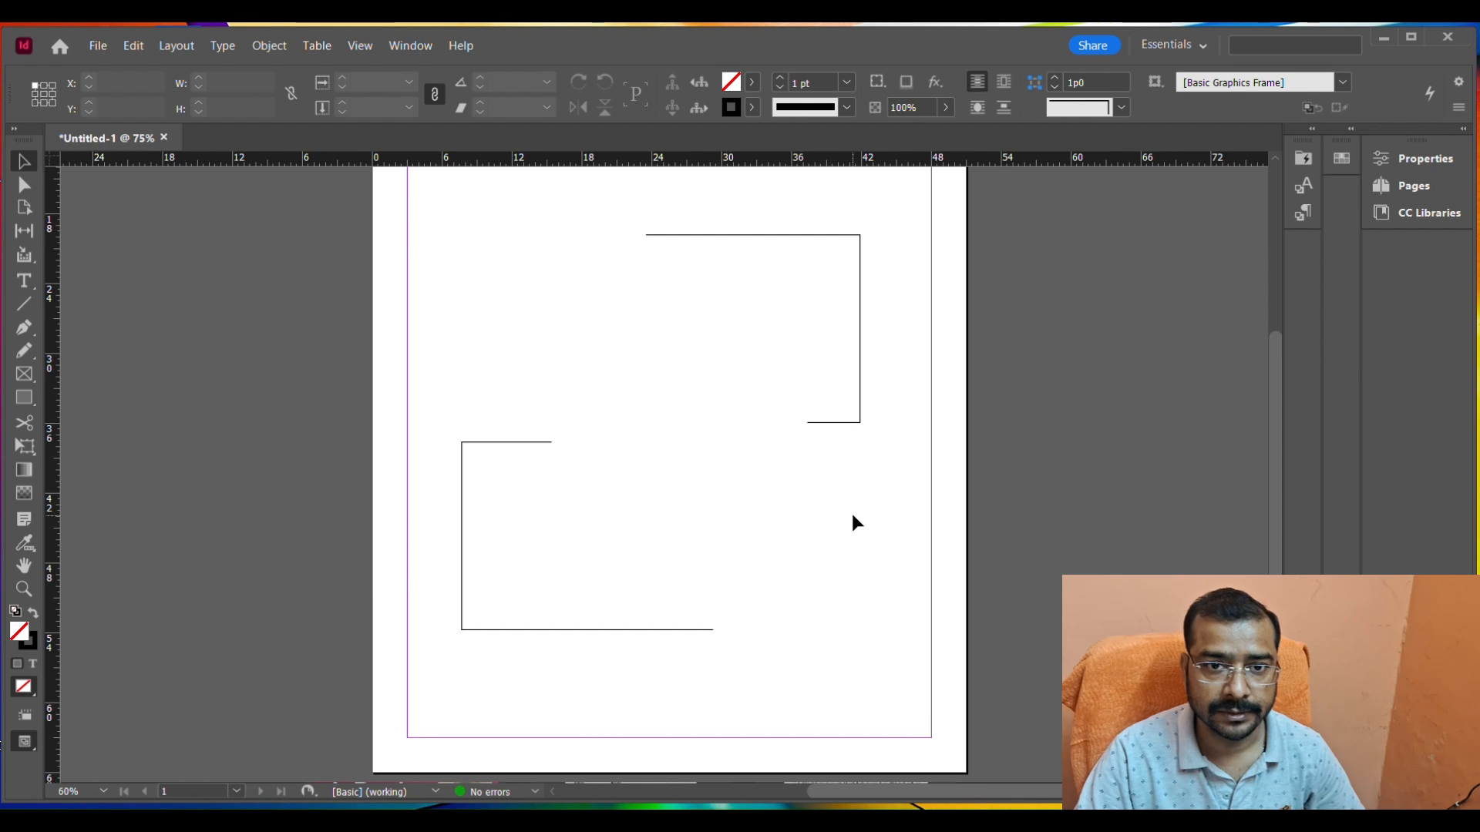
key(ctrl+a)
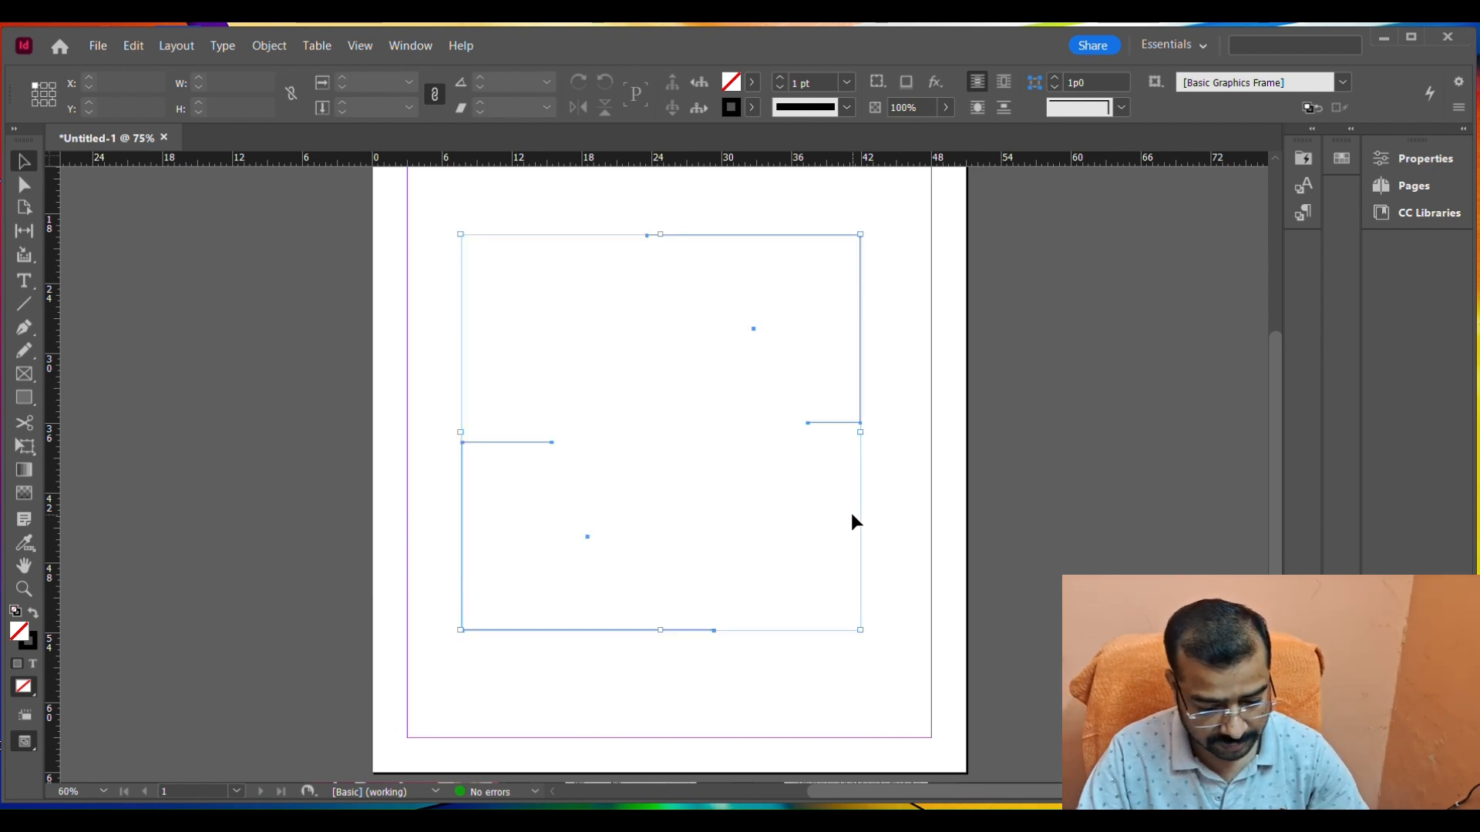
key(Delete)
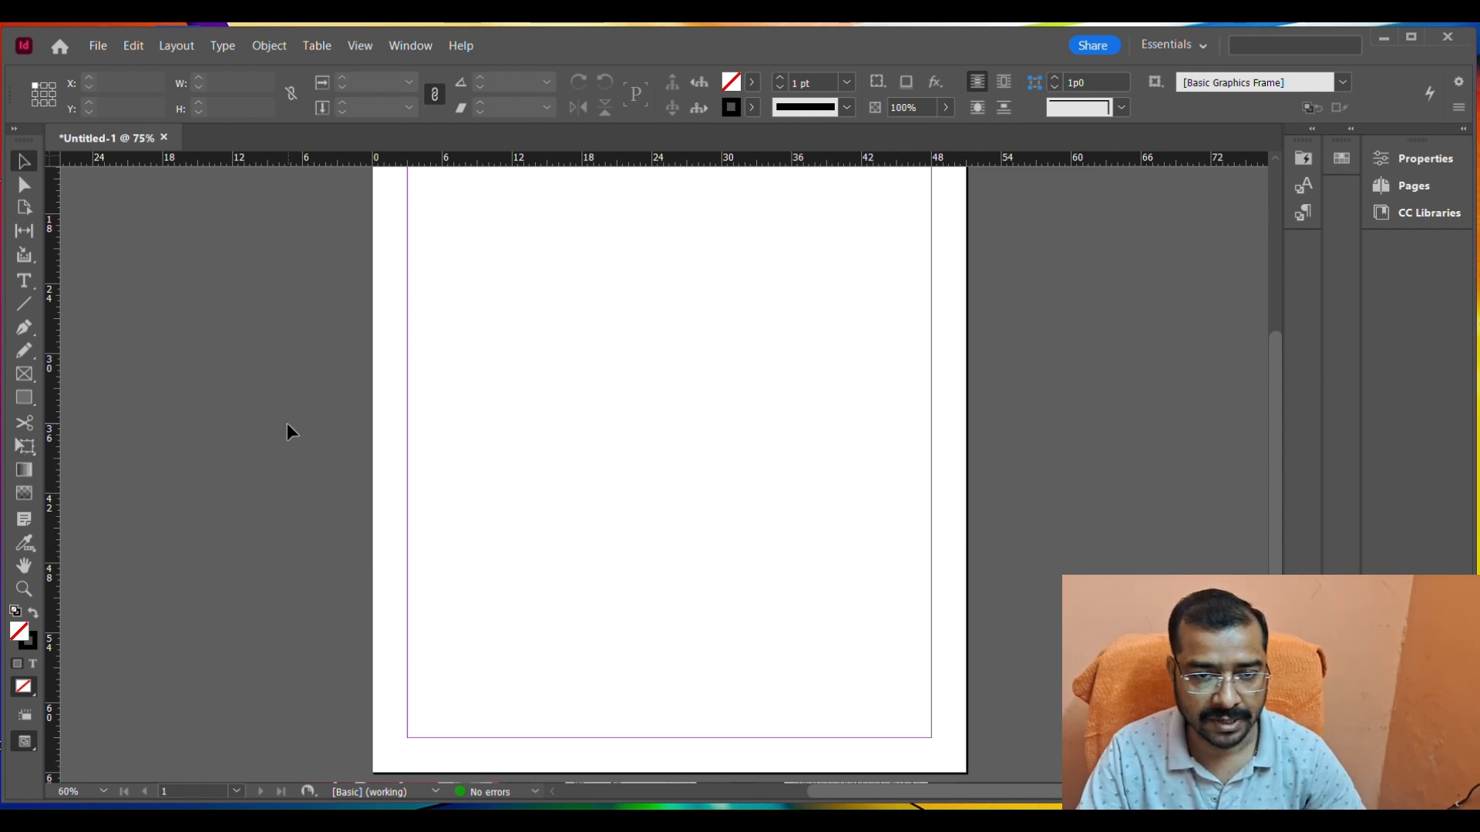
Pan the view of the empty page in several directions with the Hand tool.
click(24, 567)
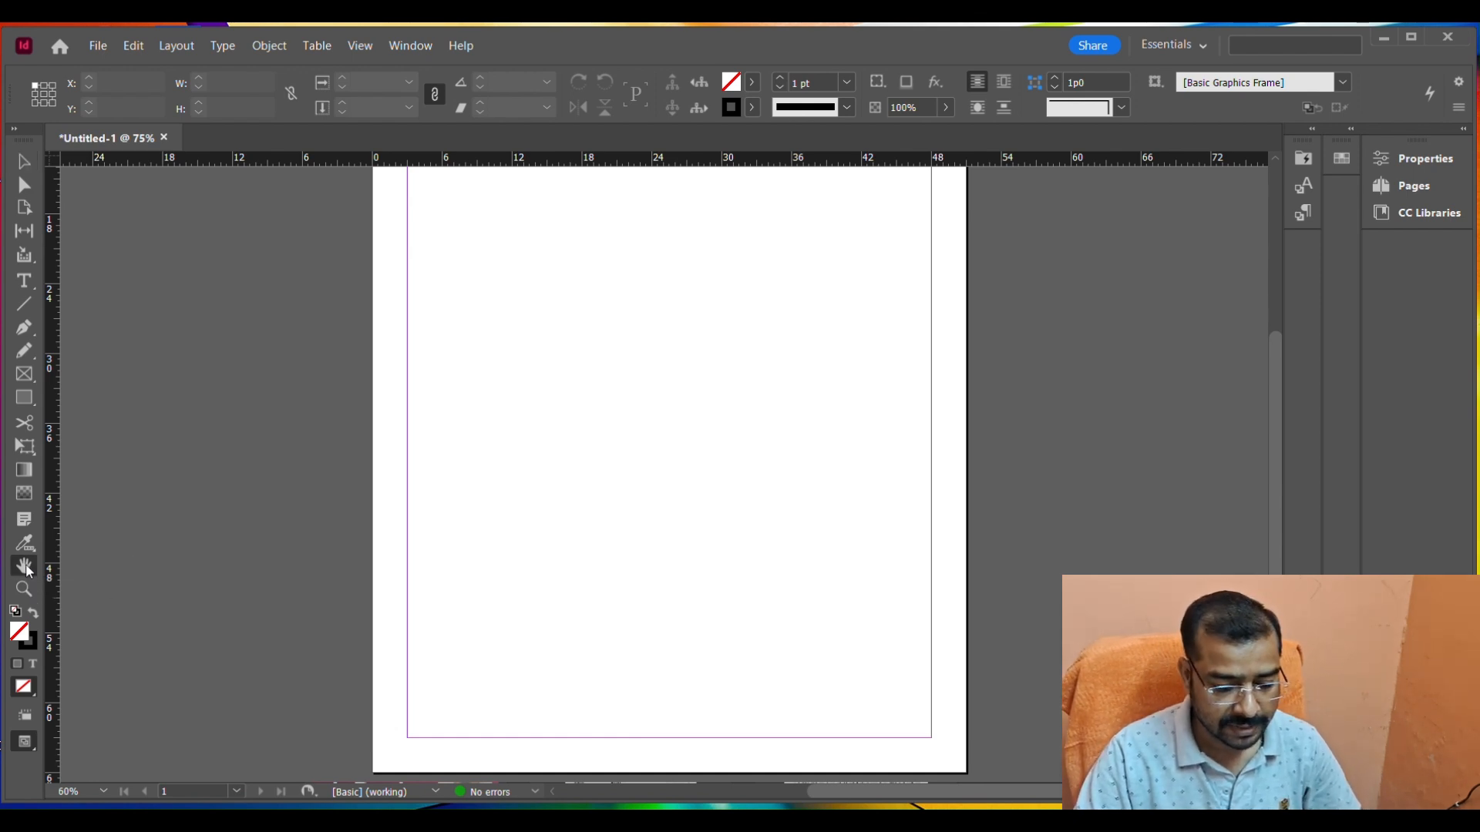
drag(530, 301, 510, 200)
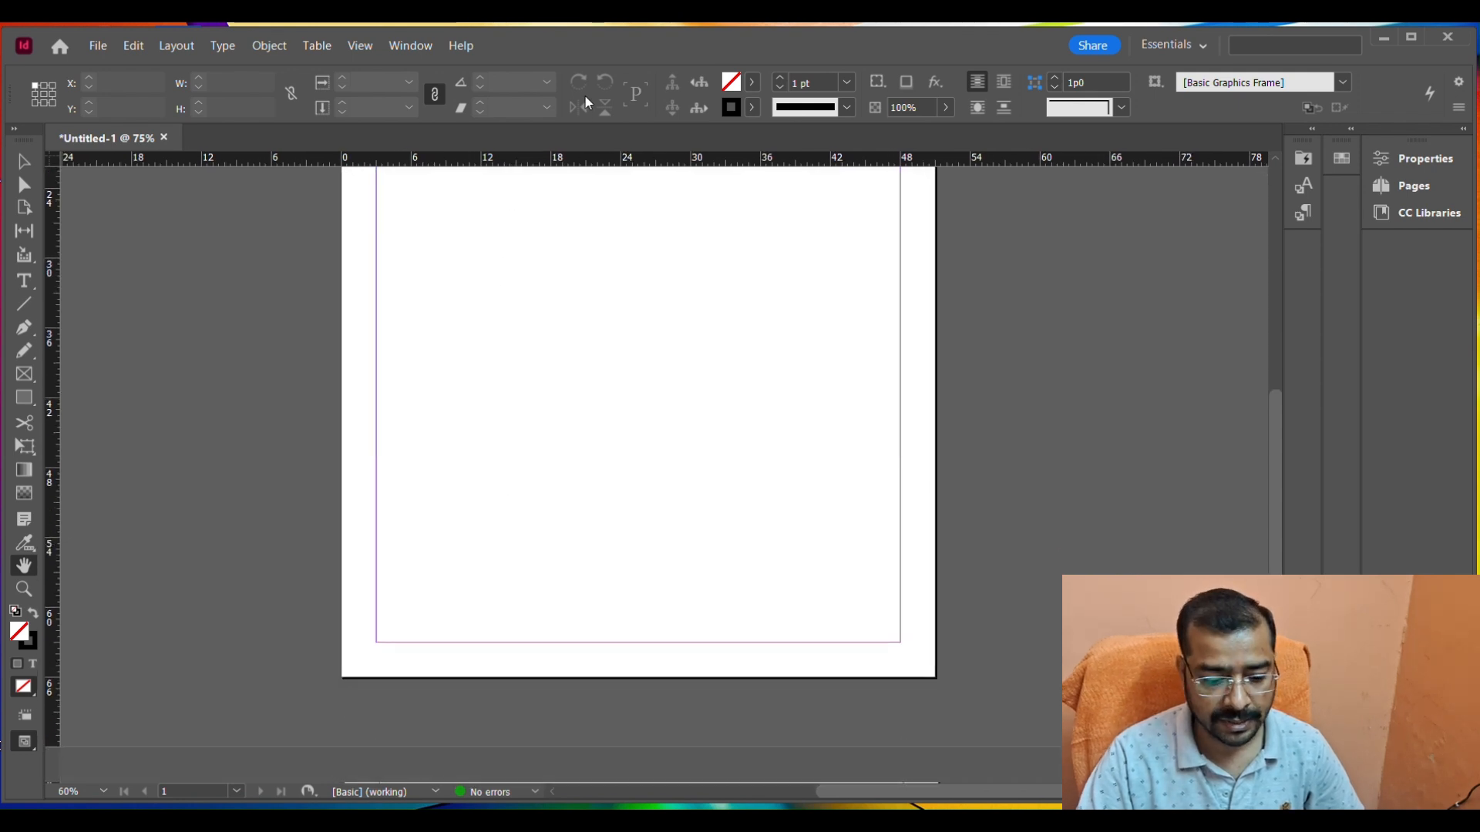
drag(599, 176, 397, 387)
drag(308, 369, 605, 344)
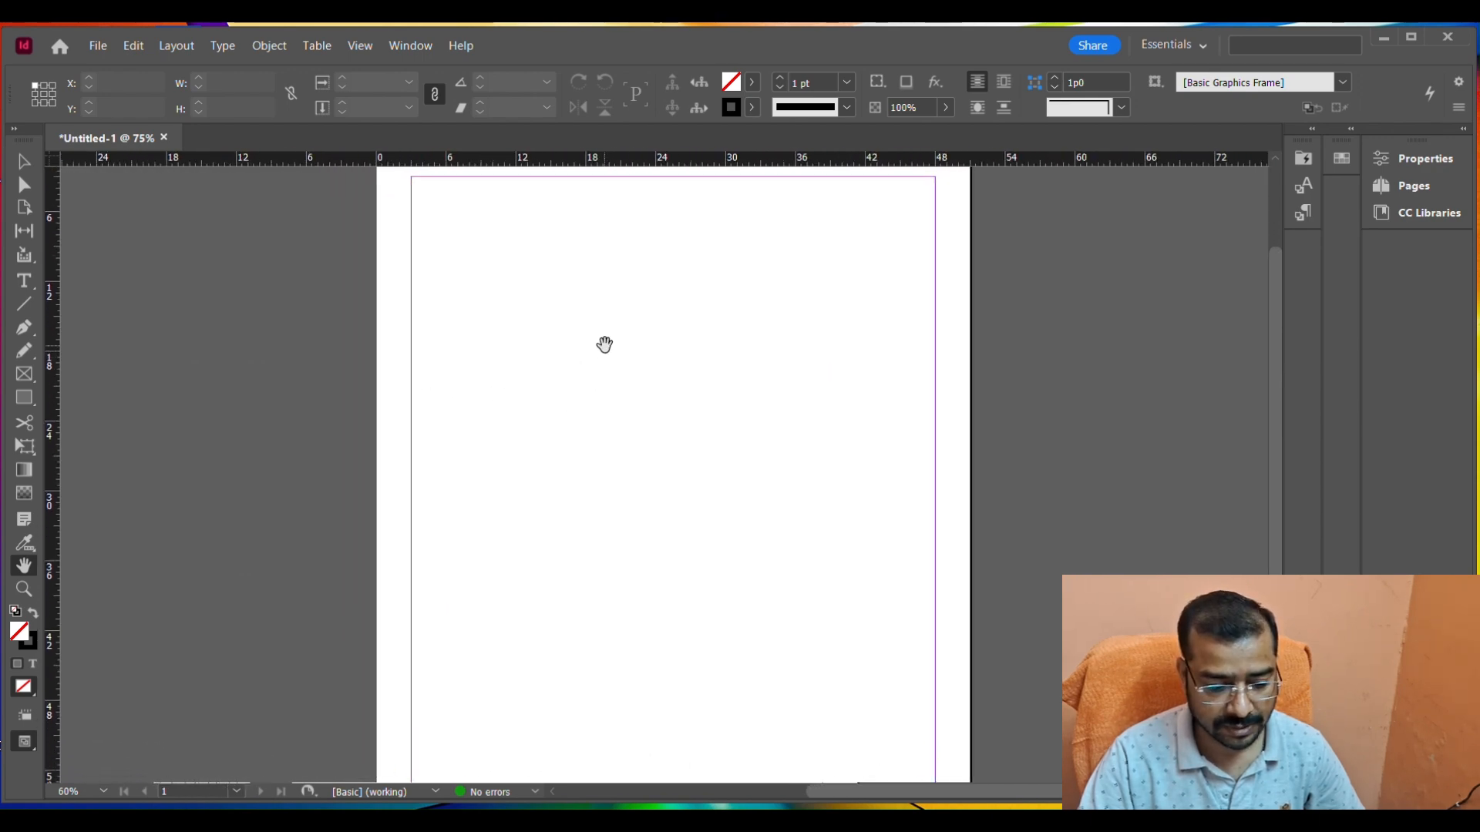
Return to the Selection tool and move around the page by scrolling, zooming and temporary panning.
click(24, 163)
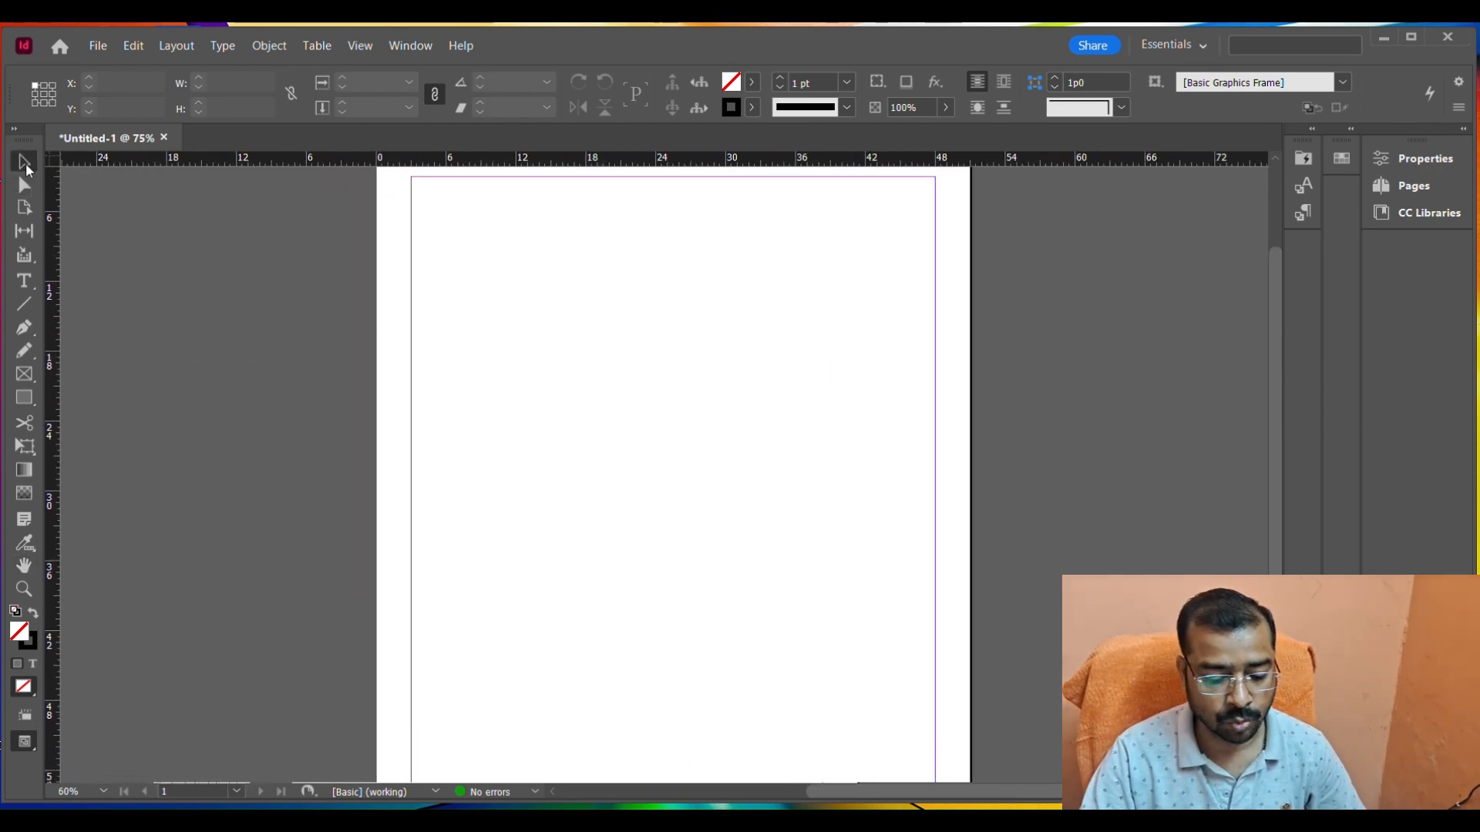
scroll(631, 302, down, 3)
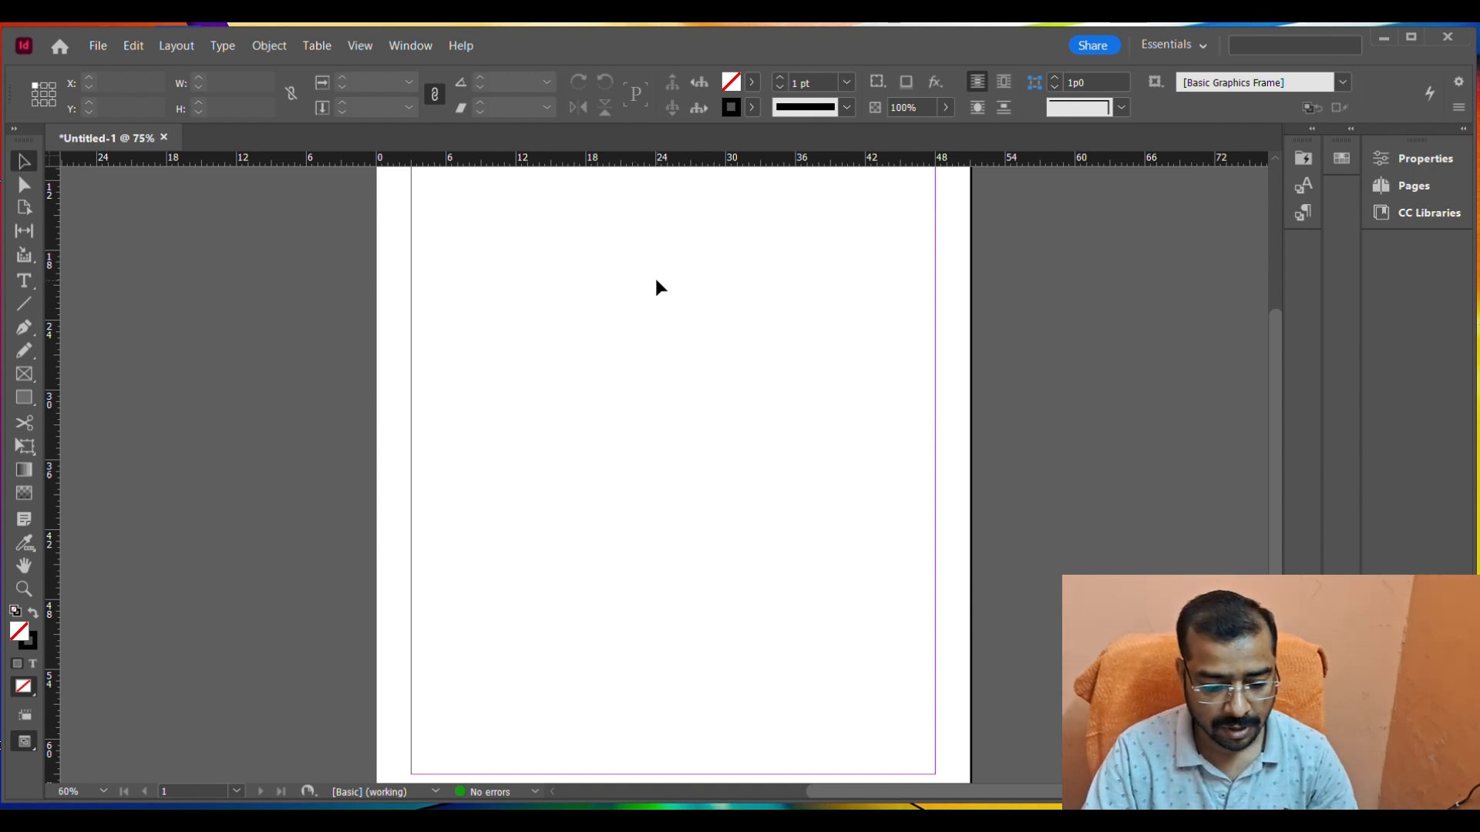
scroll(601, 273, down, 1)
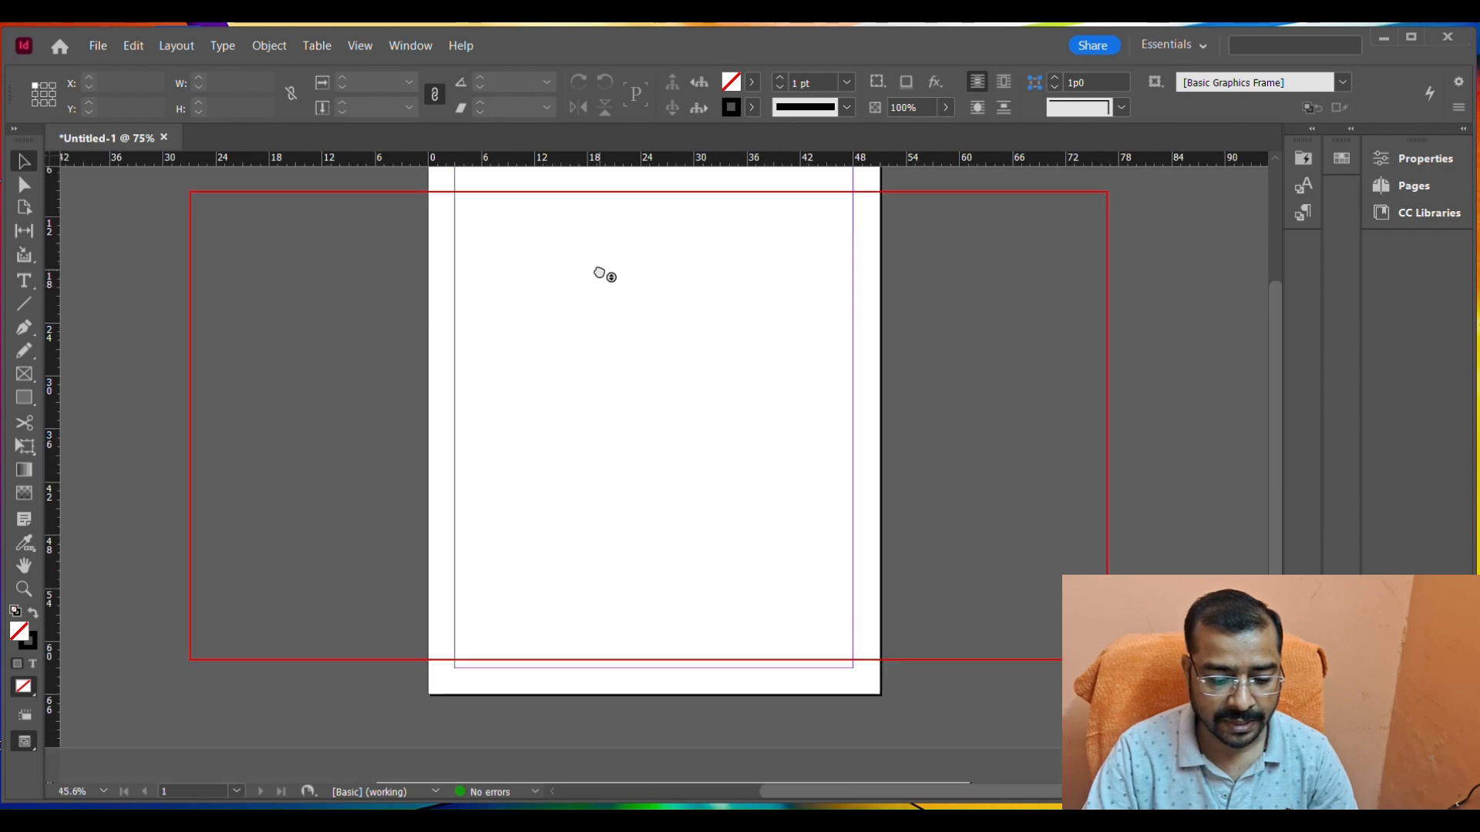
scroll(601, 273, up, 1)
drag(669, 330, 628, 389)
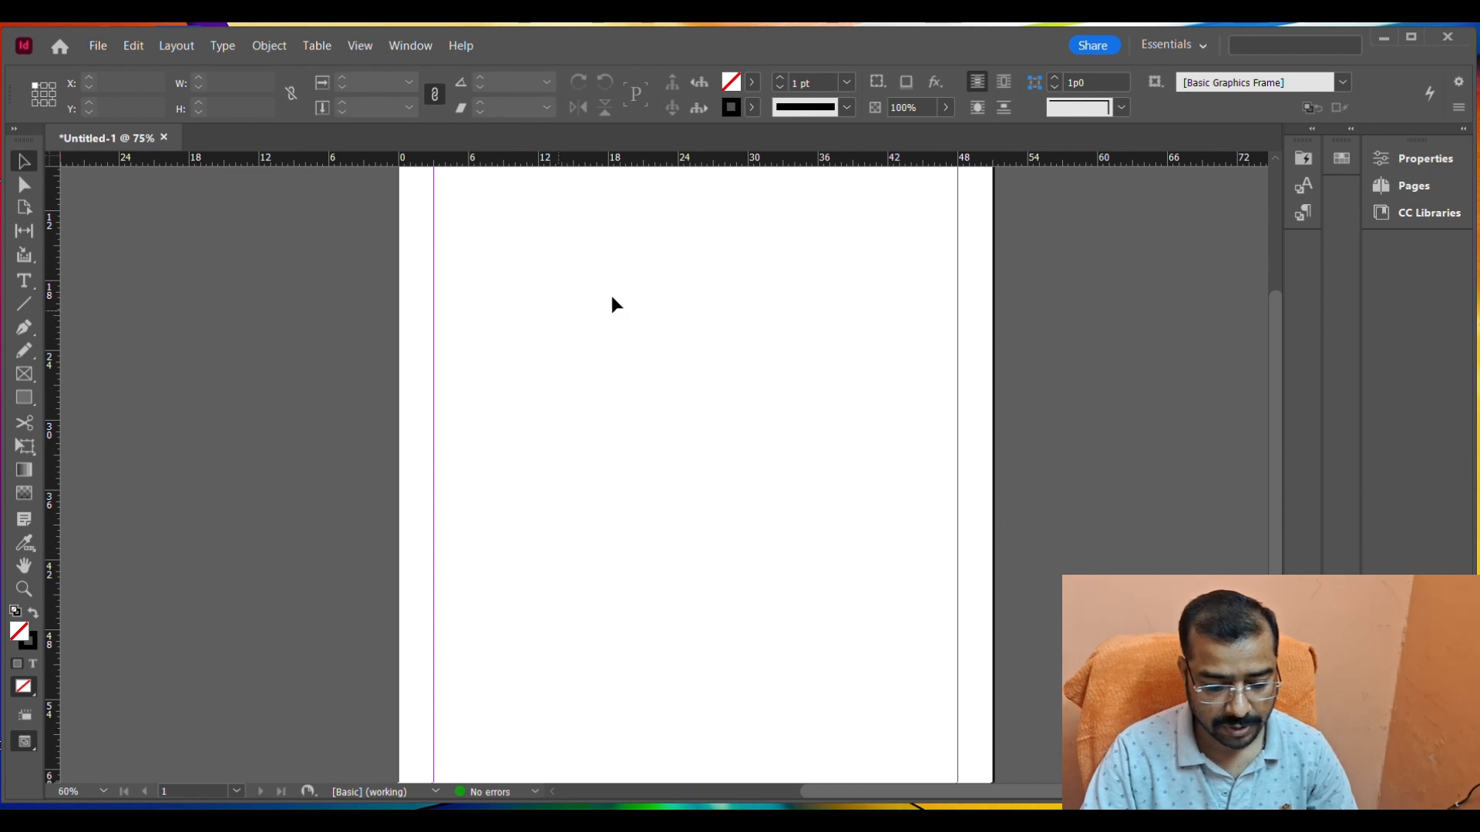
drag(627, 291, 641, 317)
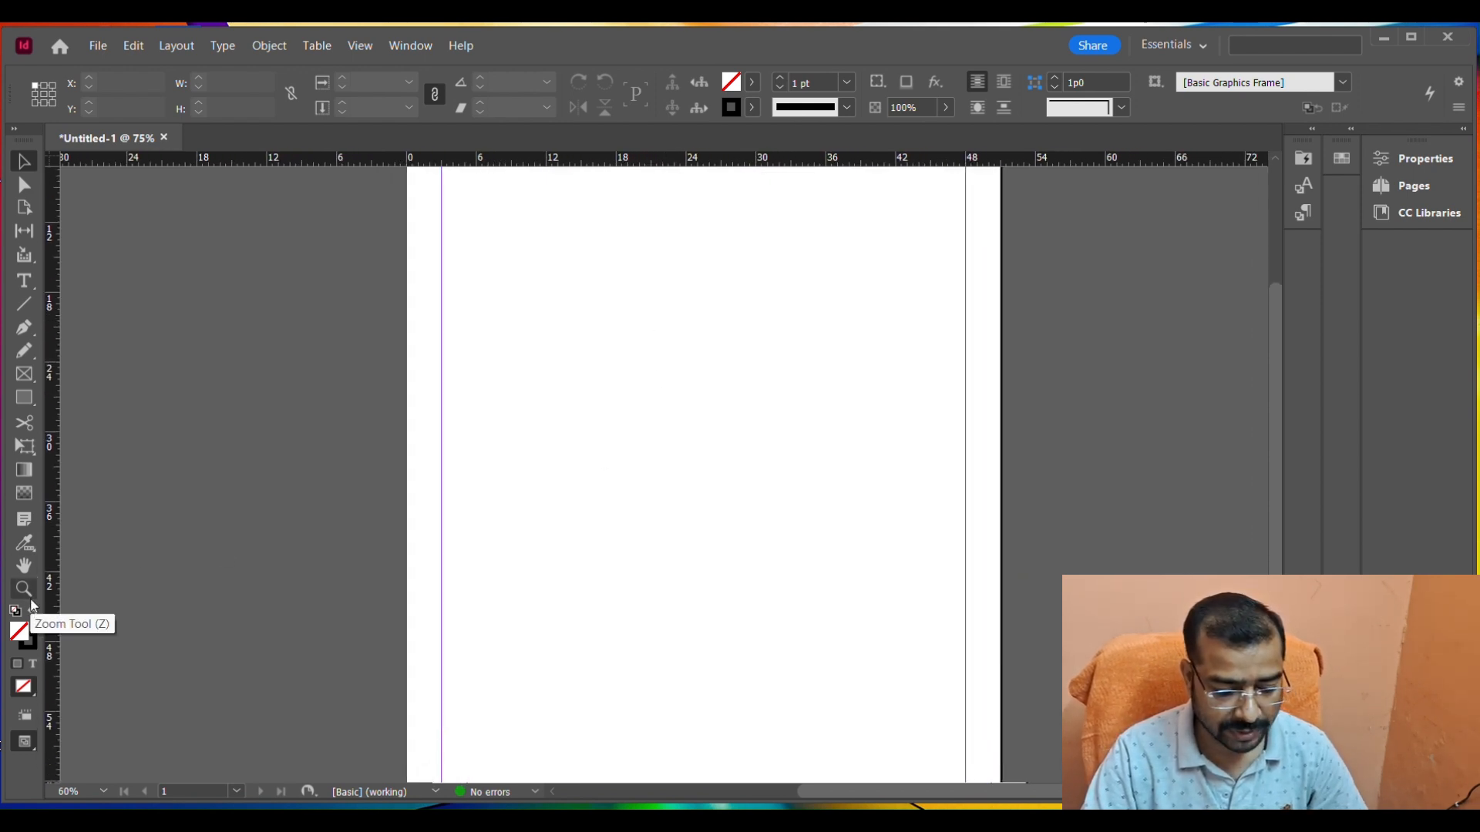
Draw a rectangle about 14 by 11 picas in the page's upper area and magnify its upper-left corner with the Zoom tool.
click(24, 397)
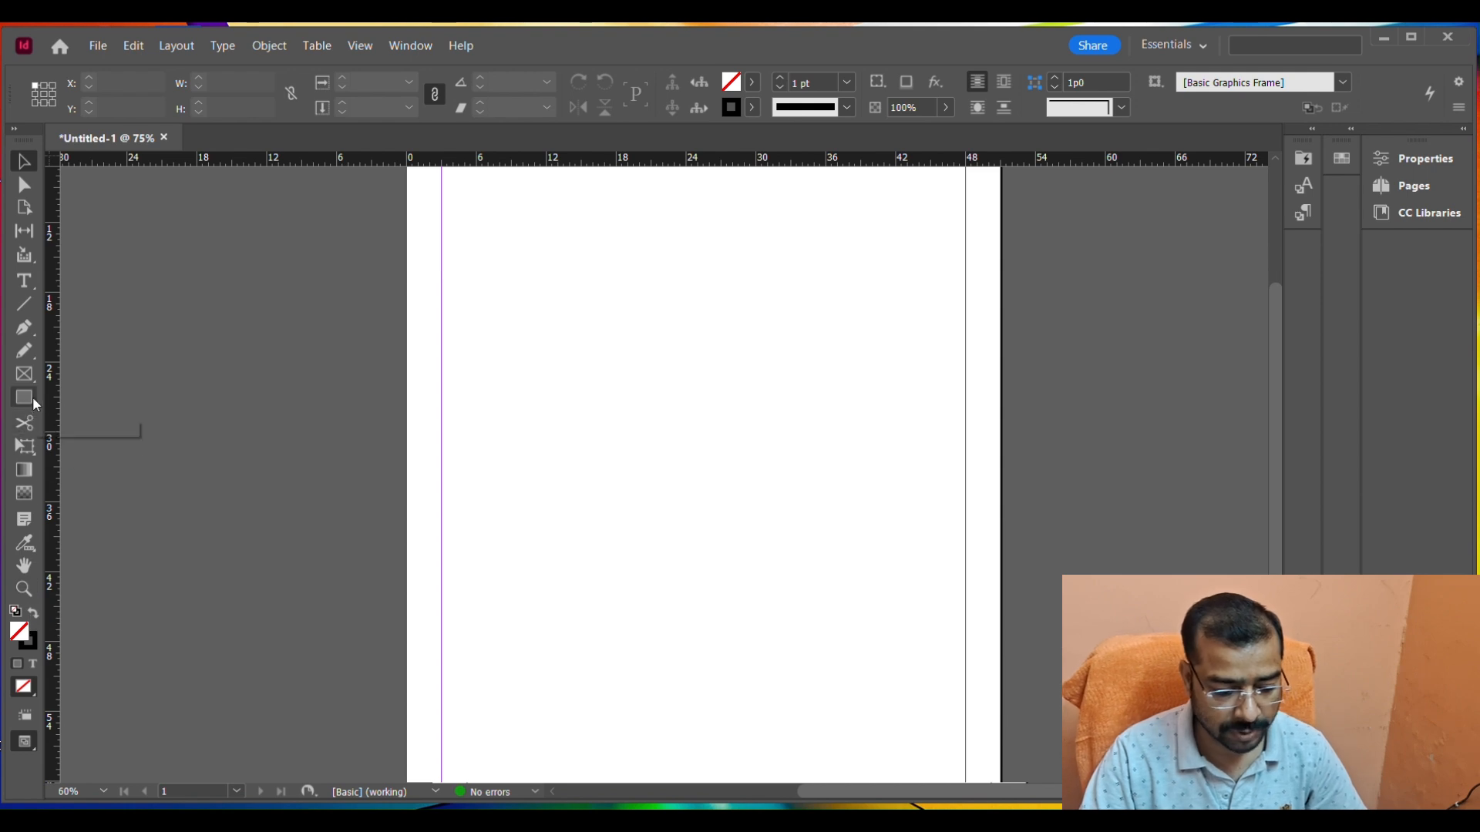
drag(543, 261, 711, 390)
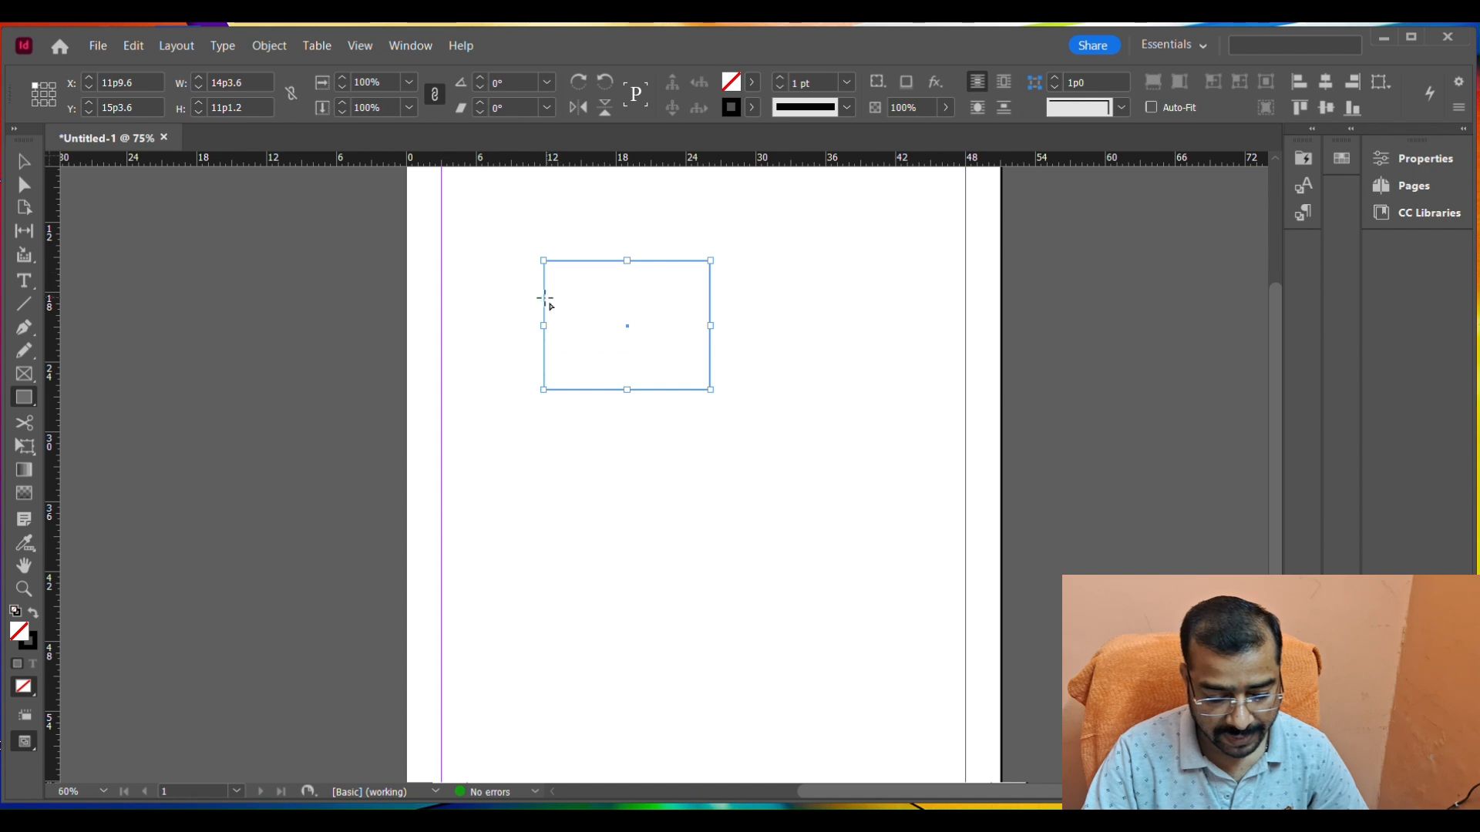
click(25, 590)
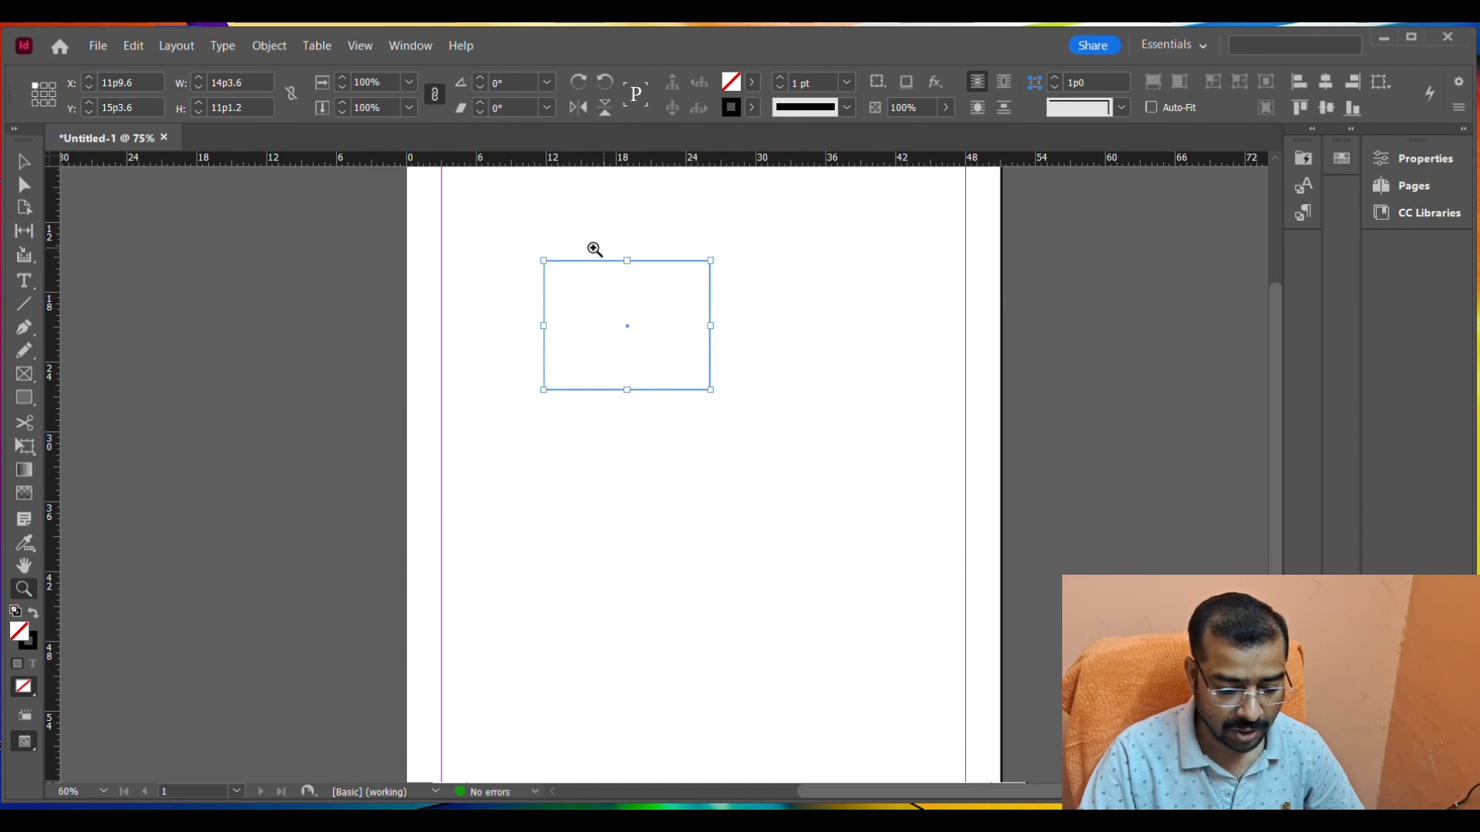
drag(512, 239, 561, 279)
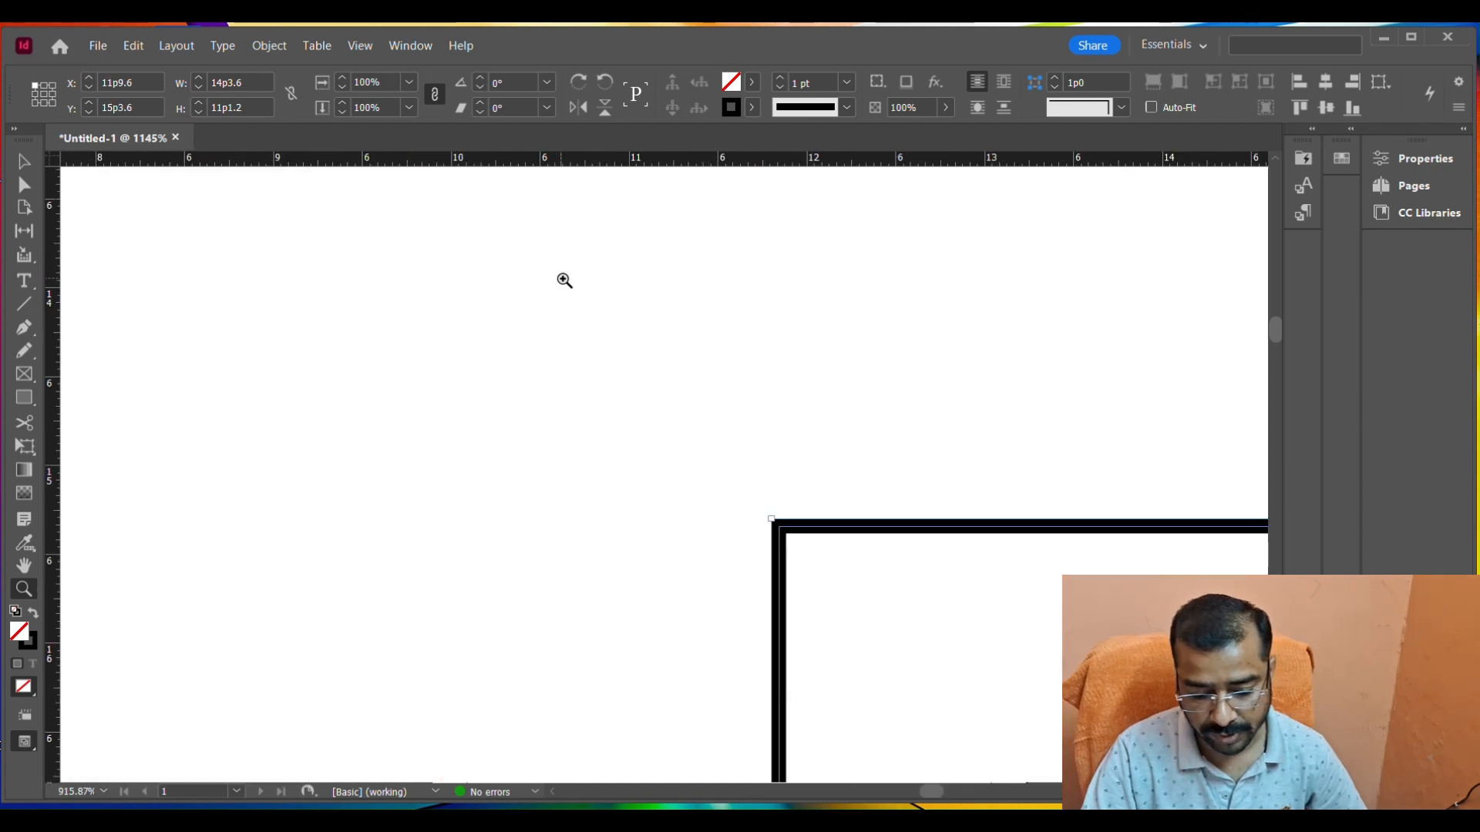
drag(748, 497, 809, 568)
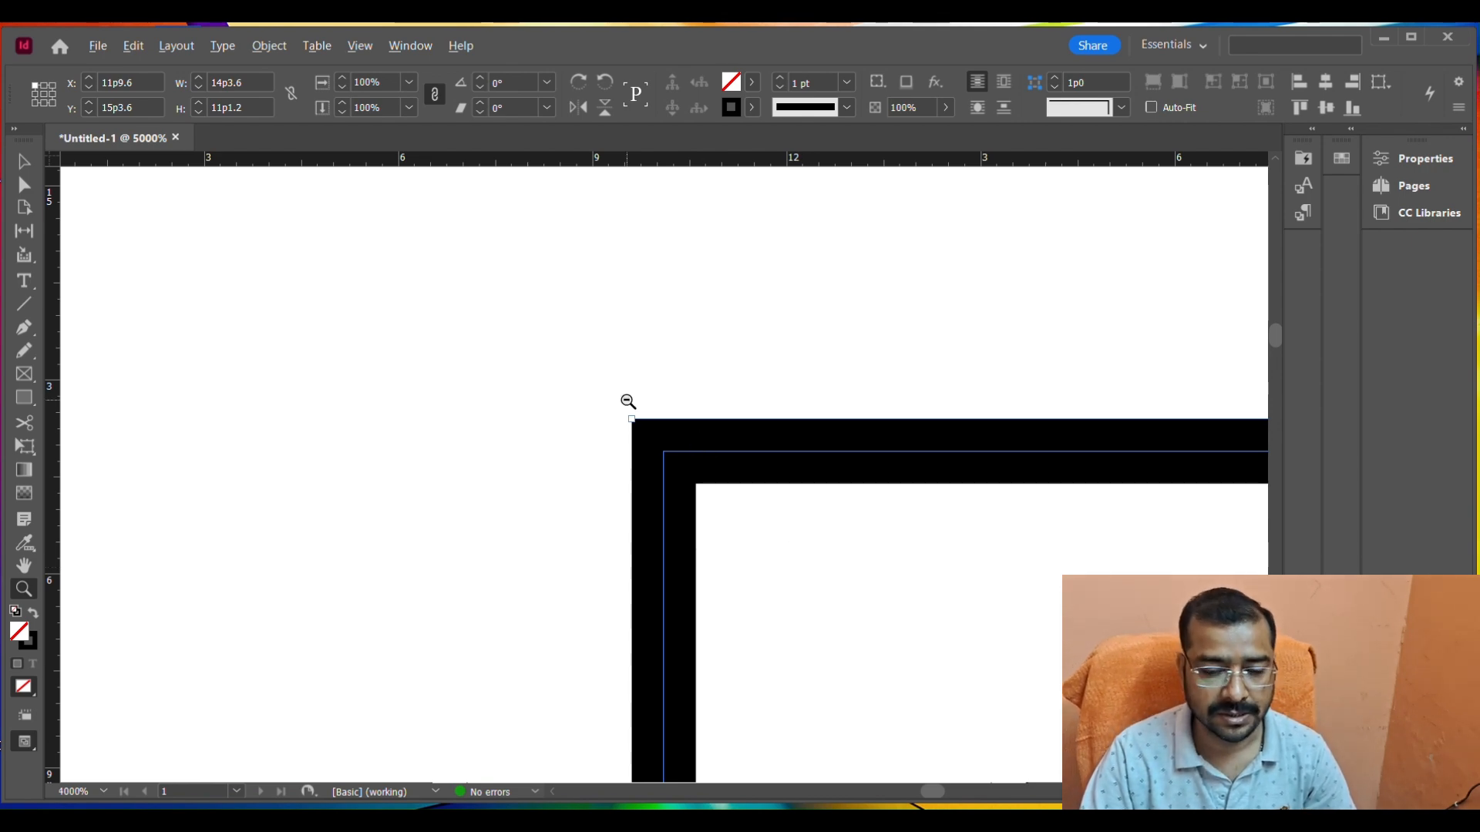
Zoom out in stages from the rectangle's corner with the Zoom tool and reset the view to 100%.
click(628, 402)
click(628, 402)
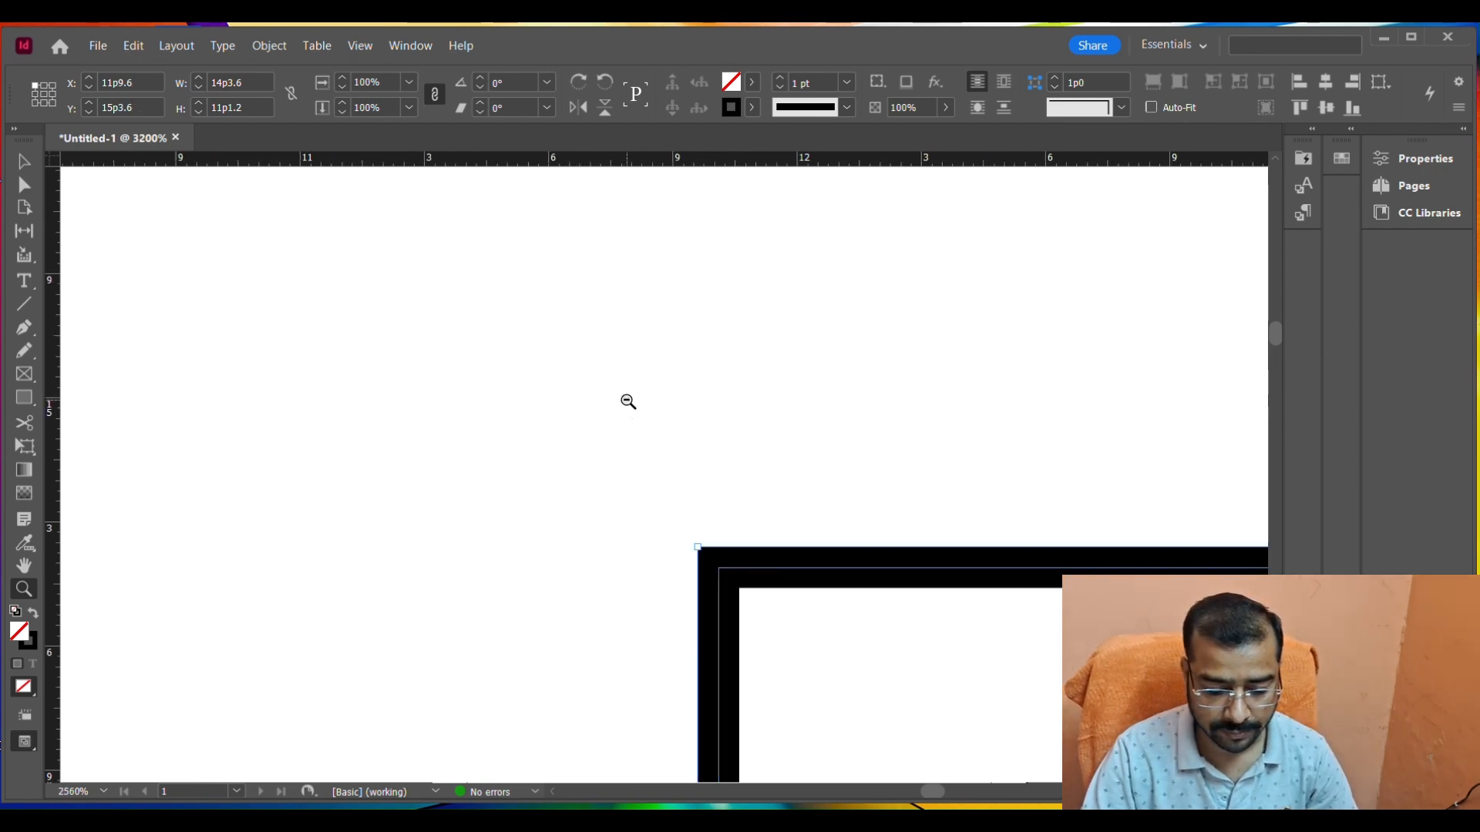
click(738, 532)
click(737, 533)
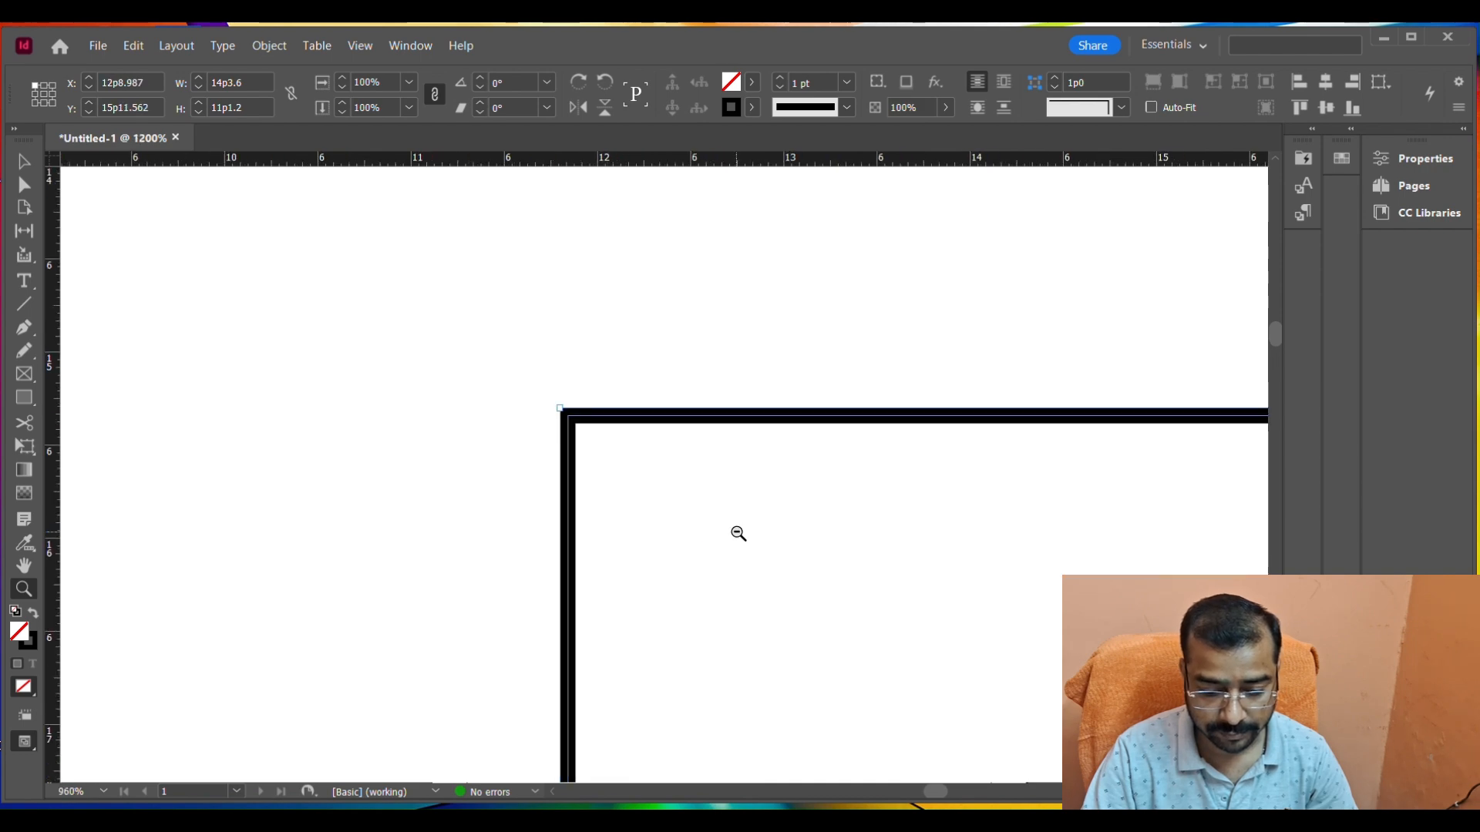
click(737, 532)
click(737, 532)
click(584, 411)
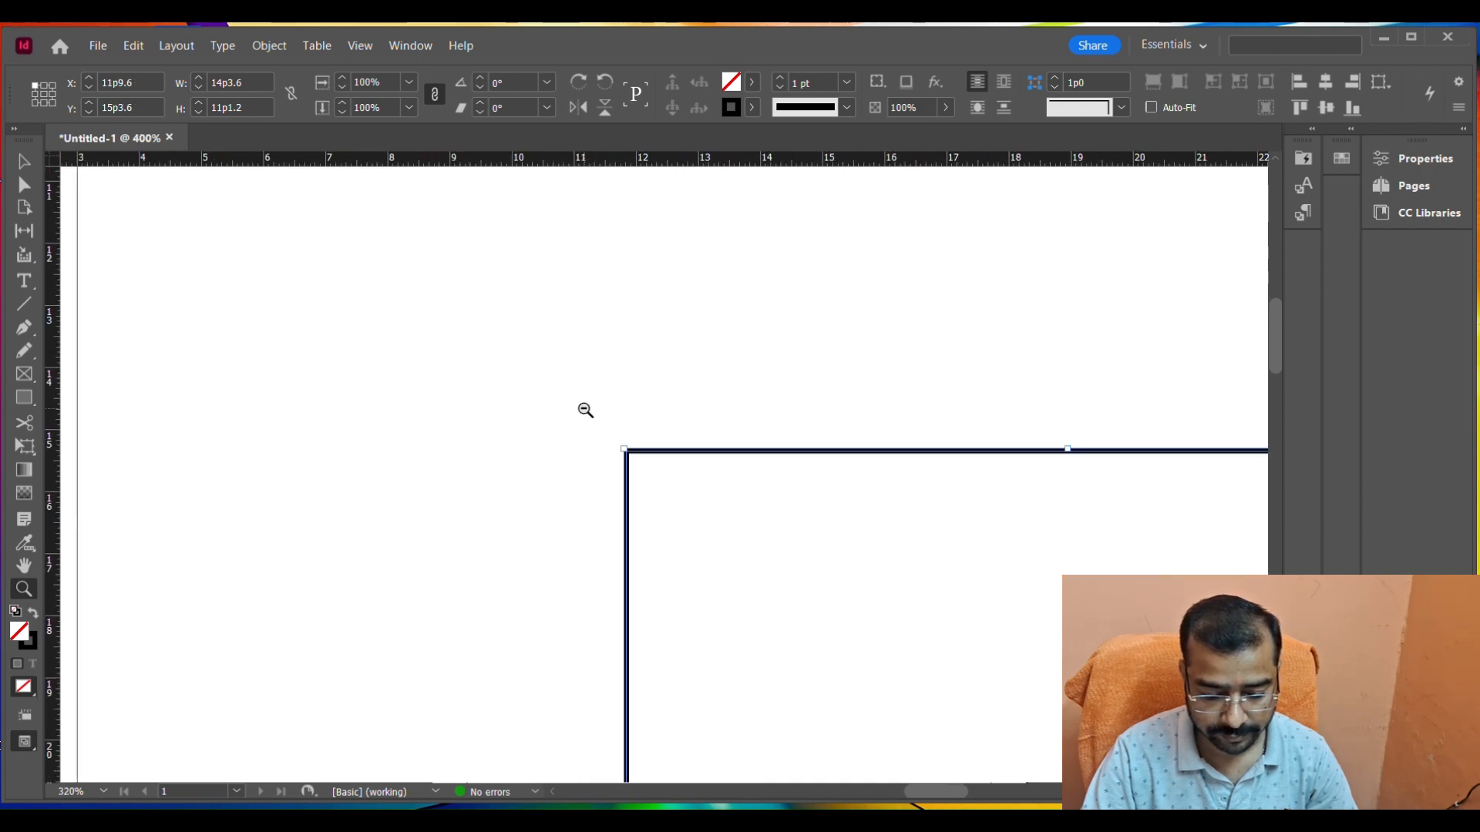
drag(614, 431, 671, 485)
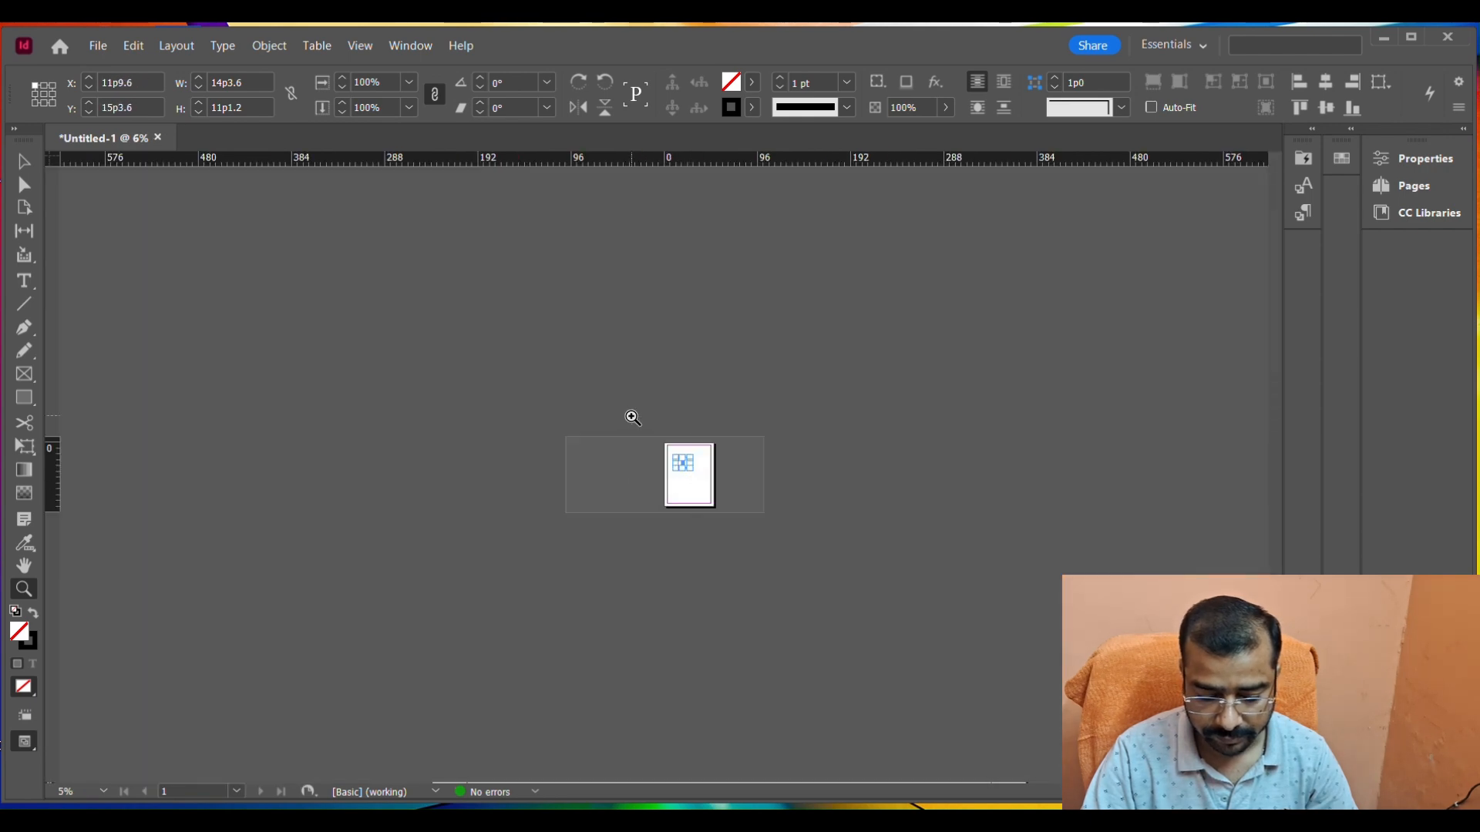
key(ctrl+1)
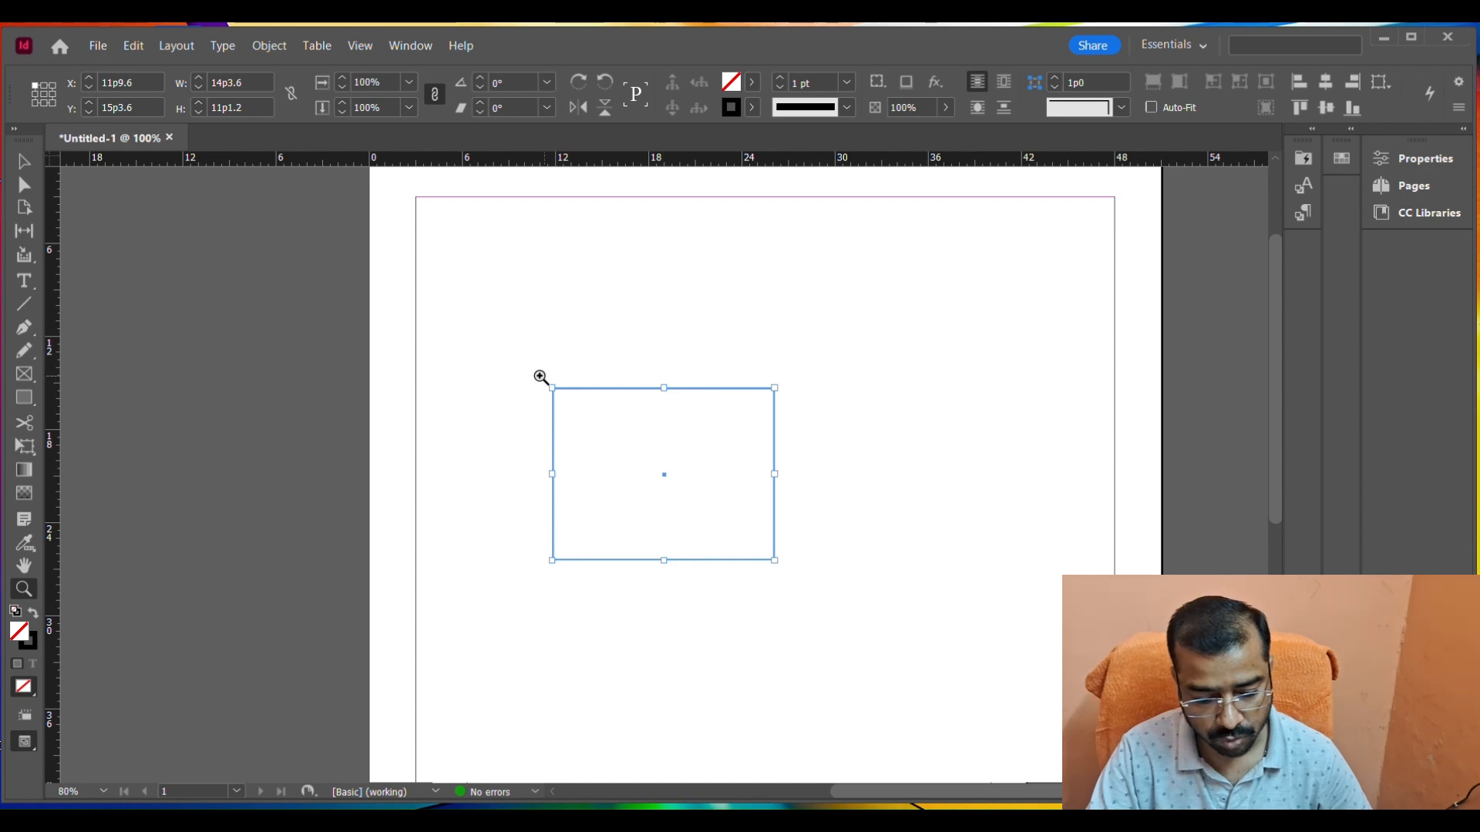
Magnify the whole rectangle with the Zoom tool, and restore the view to 100% before fitting the page in the window.
drag(539, 375, 796, 582)
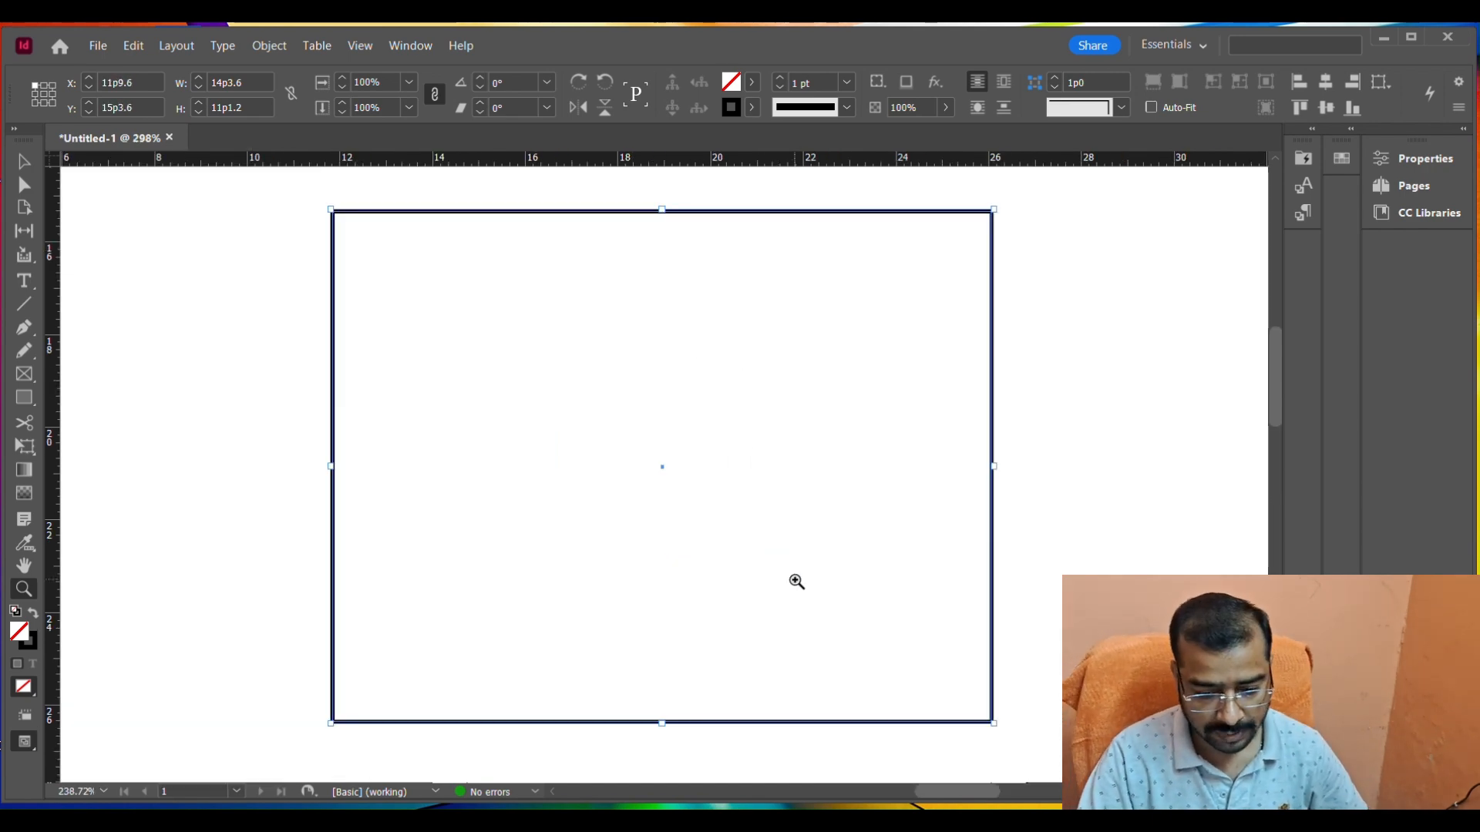
alt+click(702, 371)
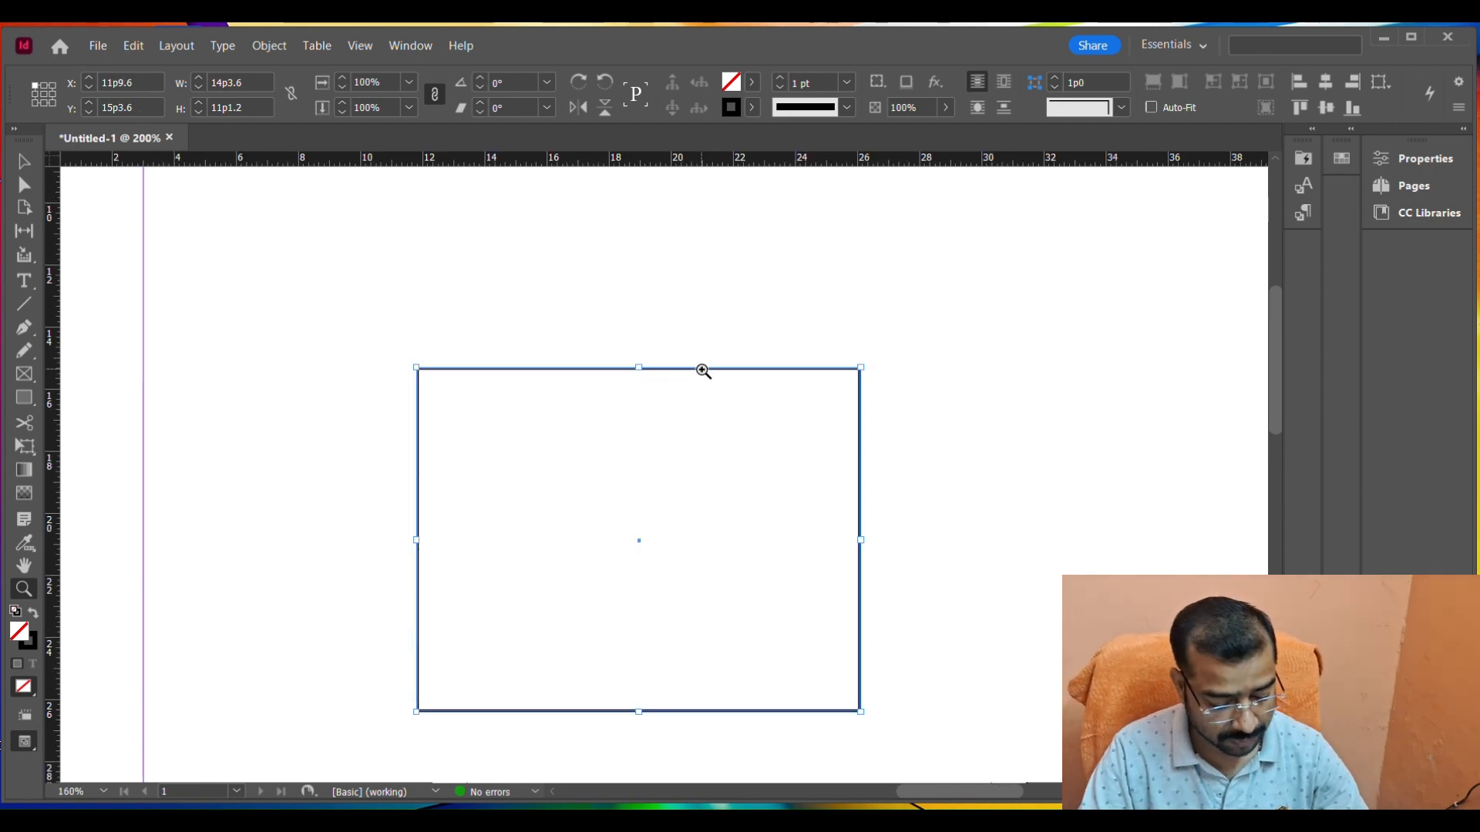
key(ctrl+1)
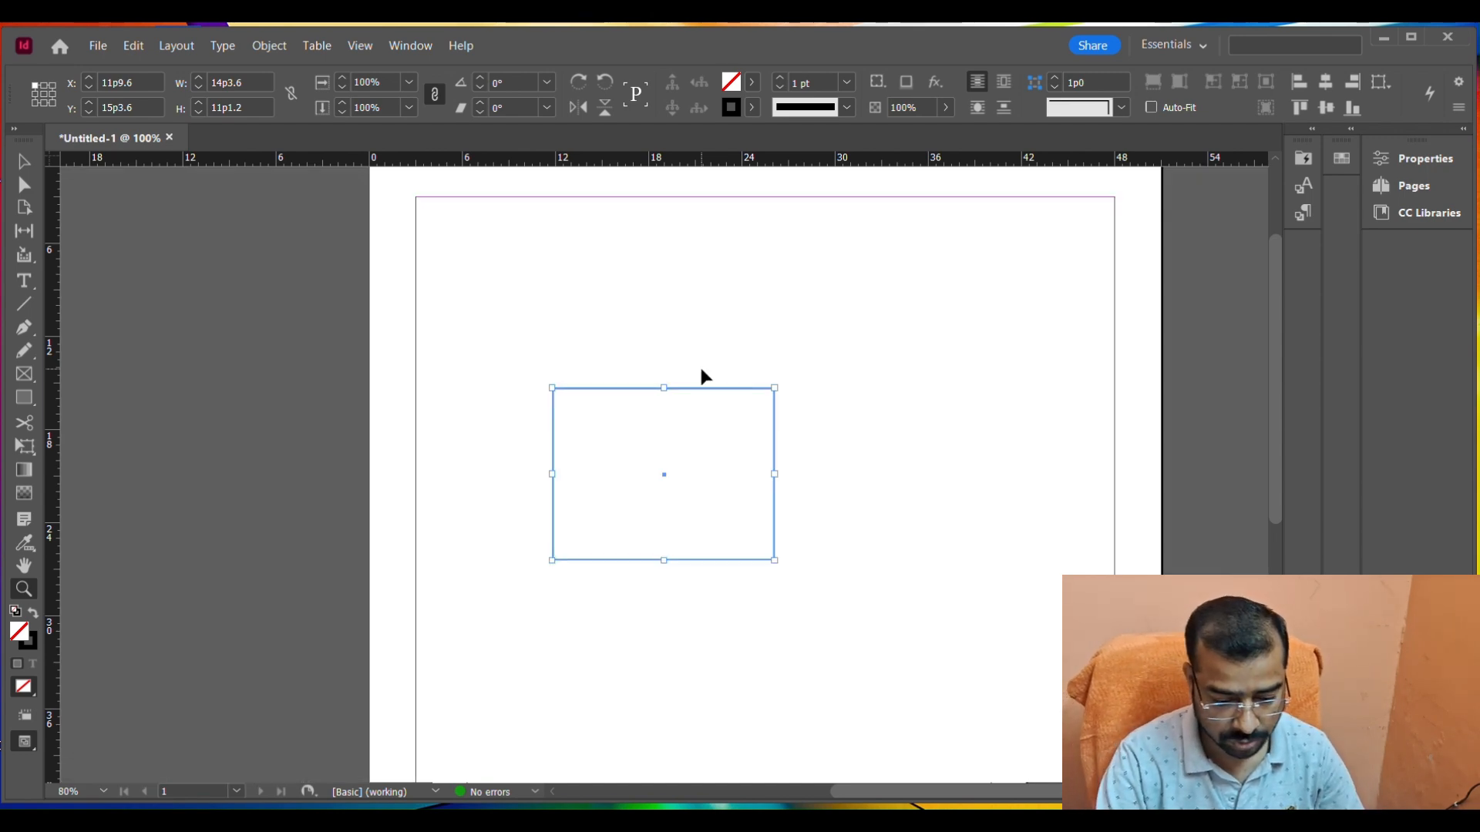
key(ctrl+0)
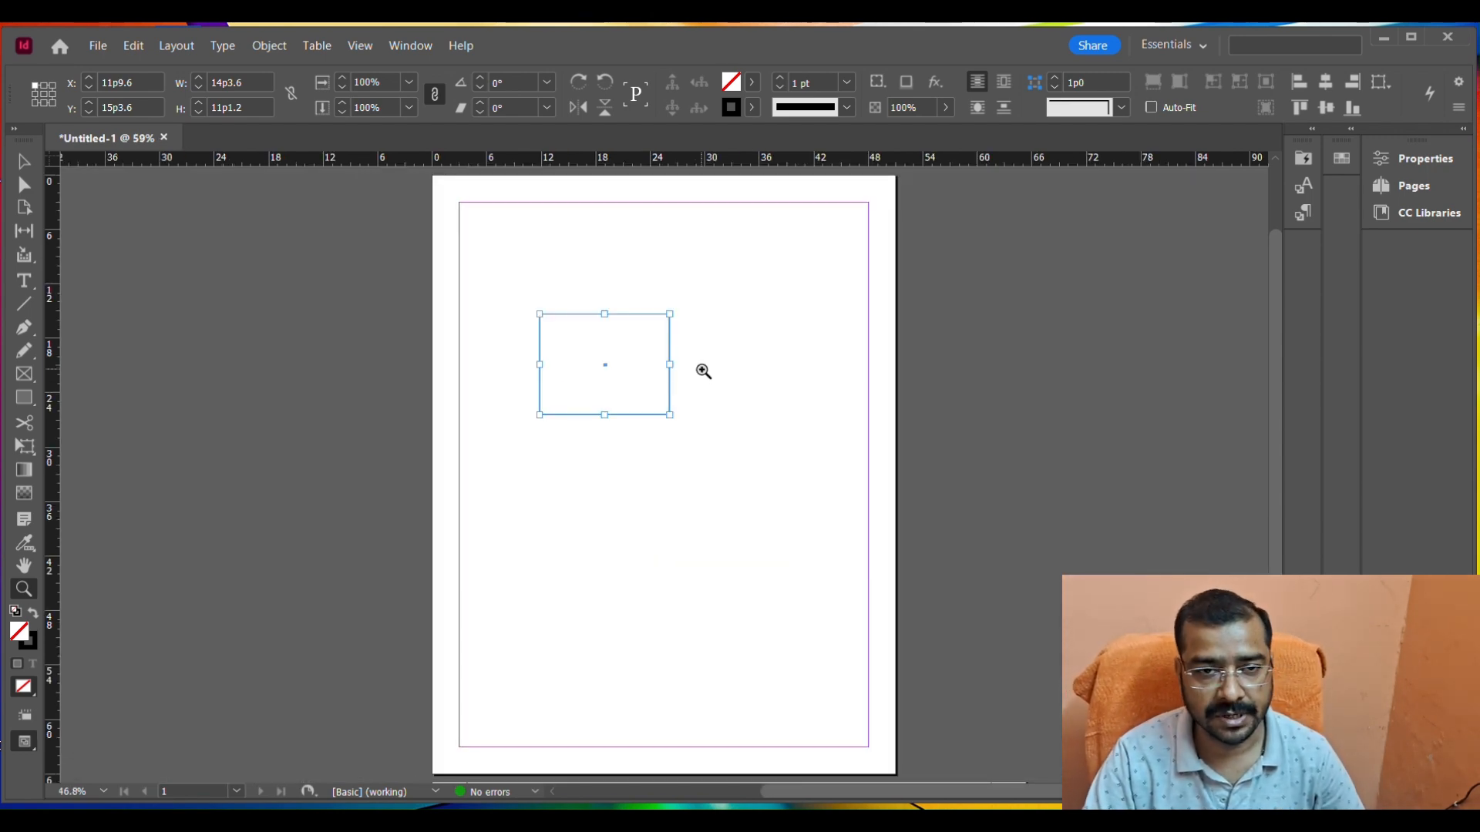